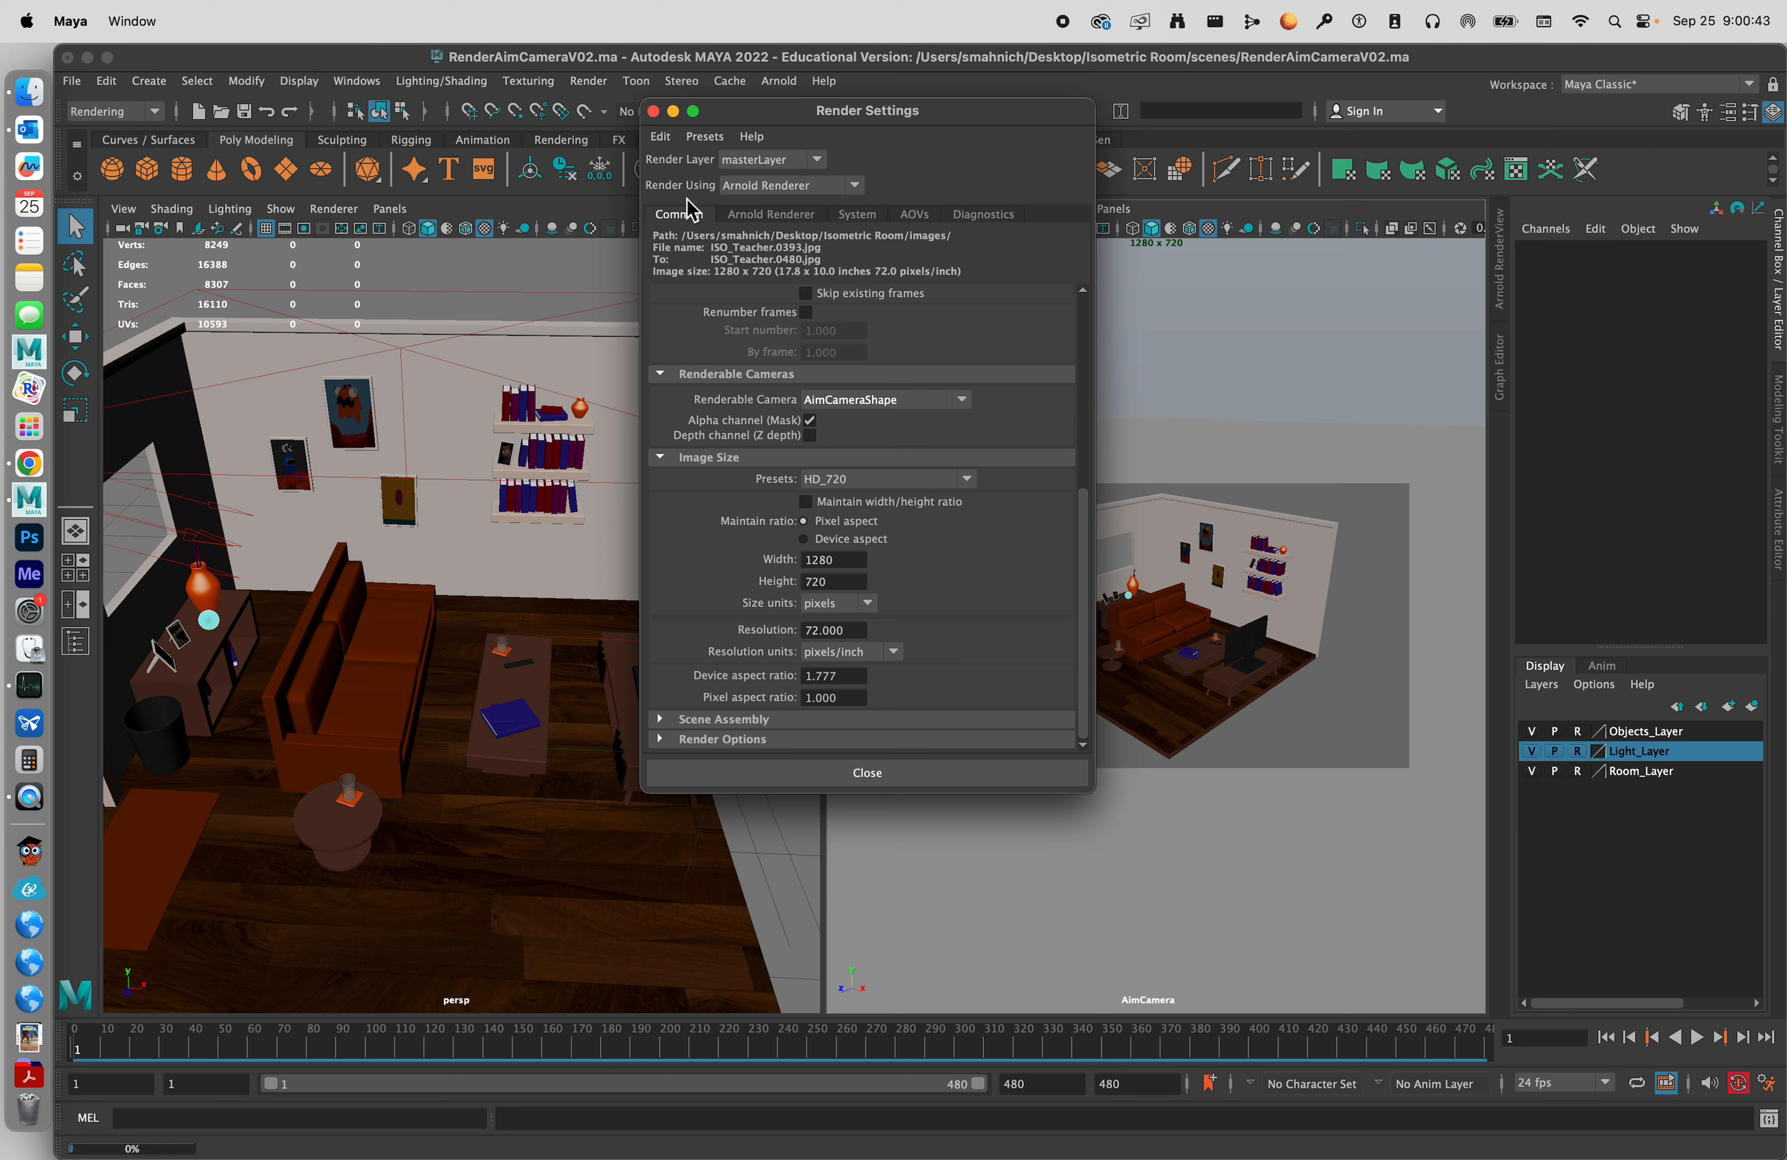
Choose jpeg as the render's image format and name.#.ext as its frame/animation extension.
scroll(742, 430, up, 5)
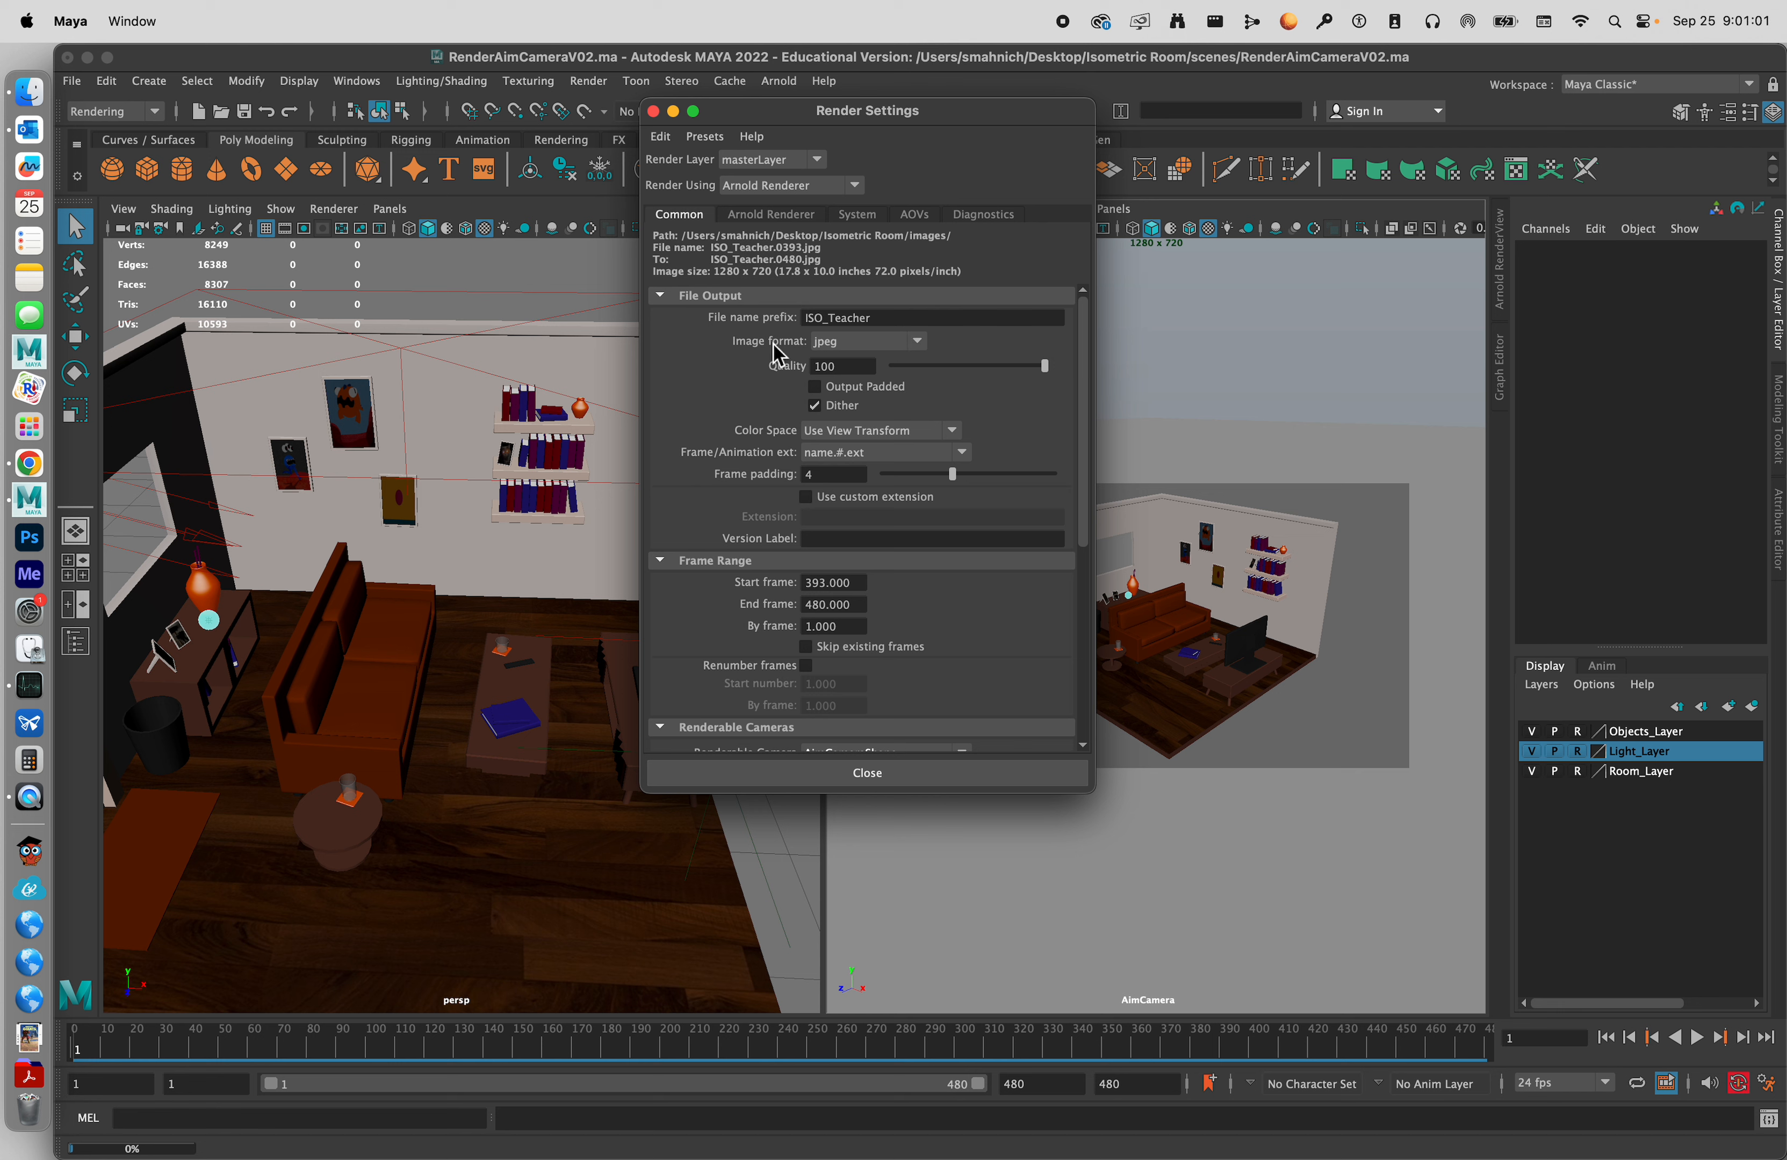
click(877, 344)
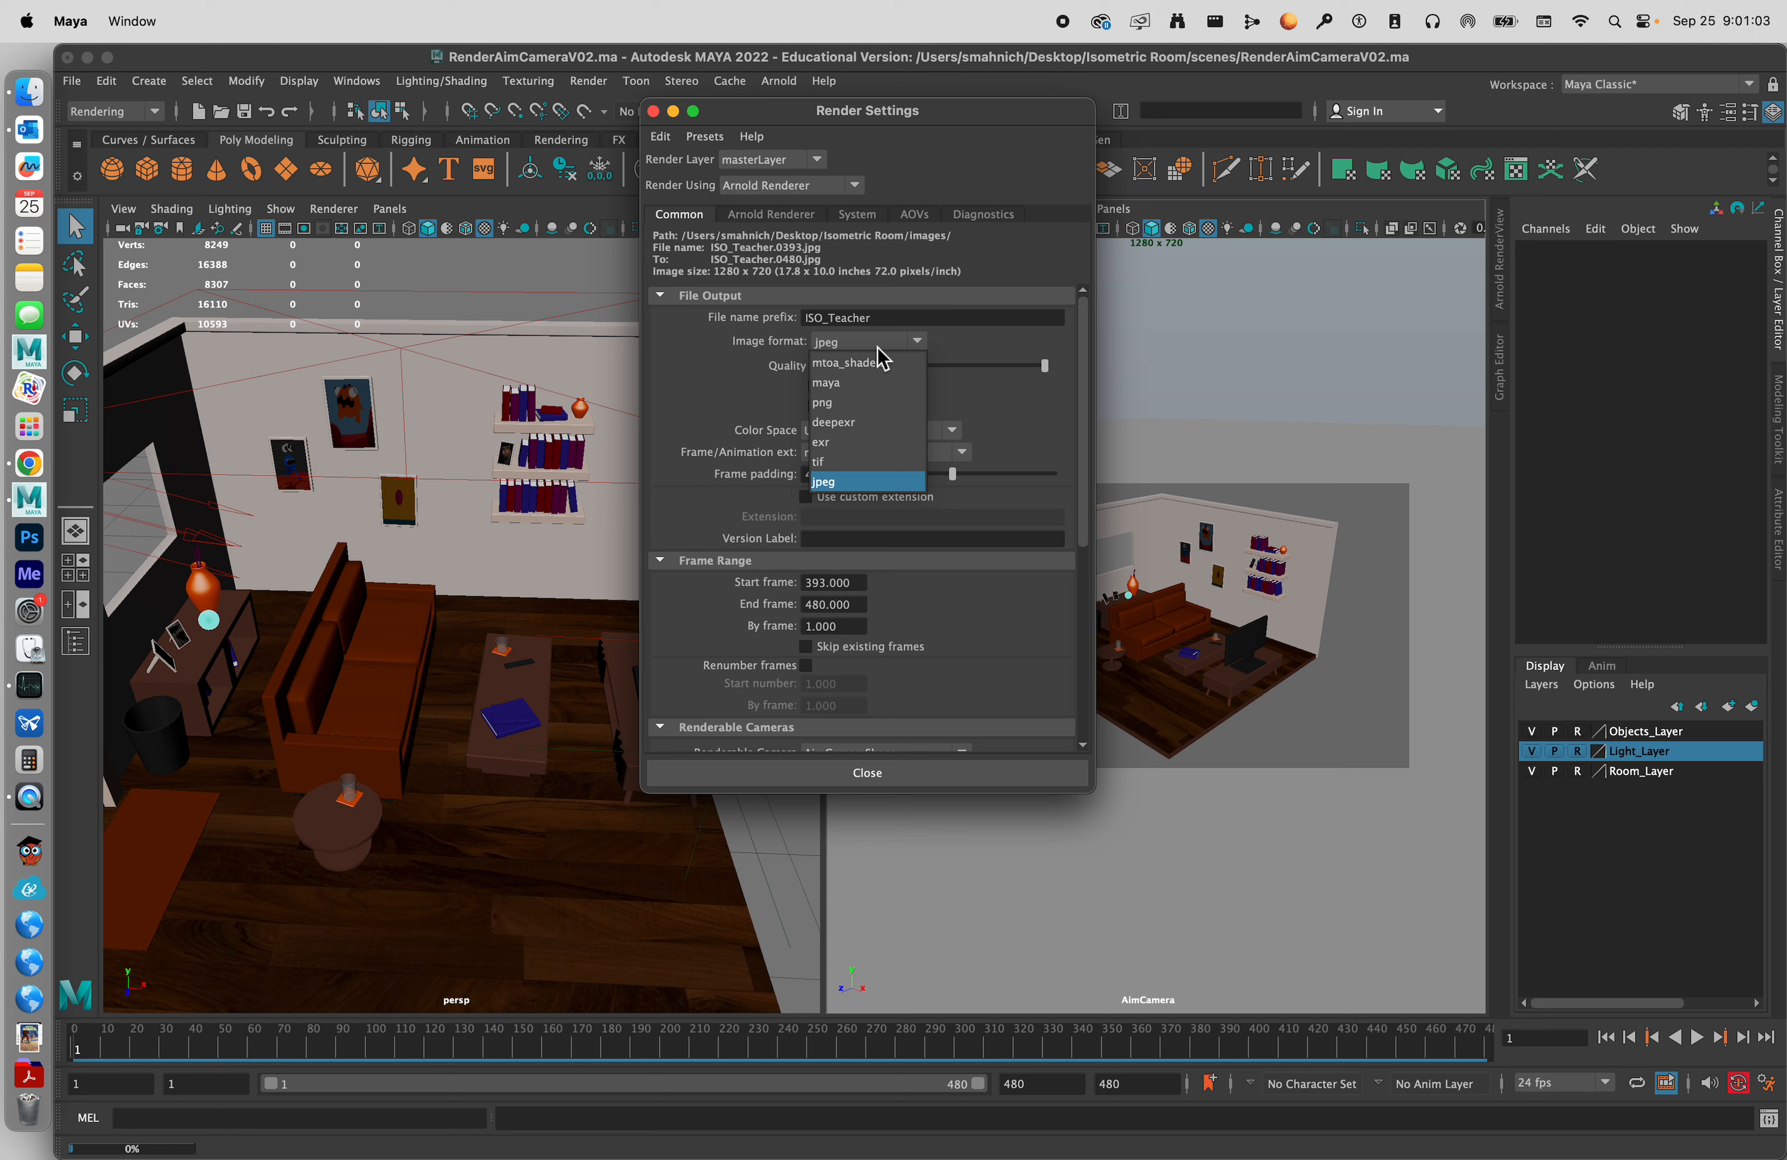
click(874, 346)
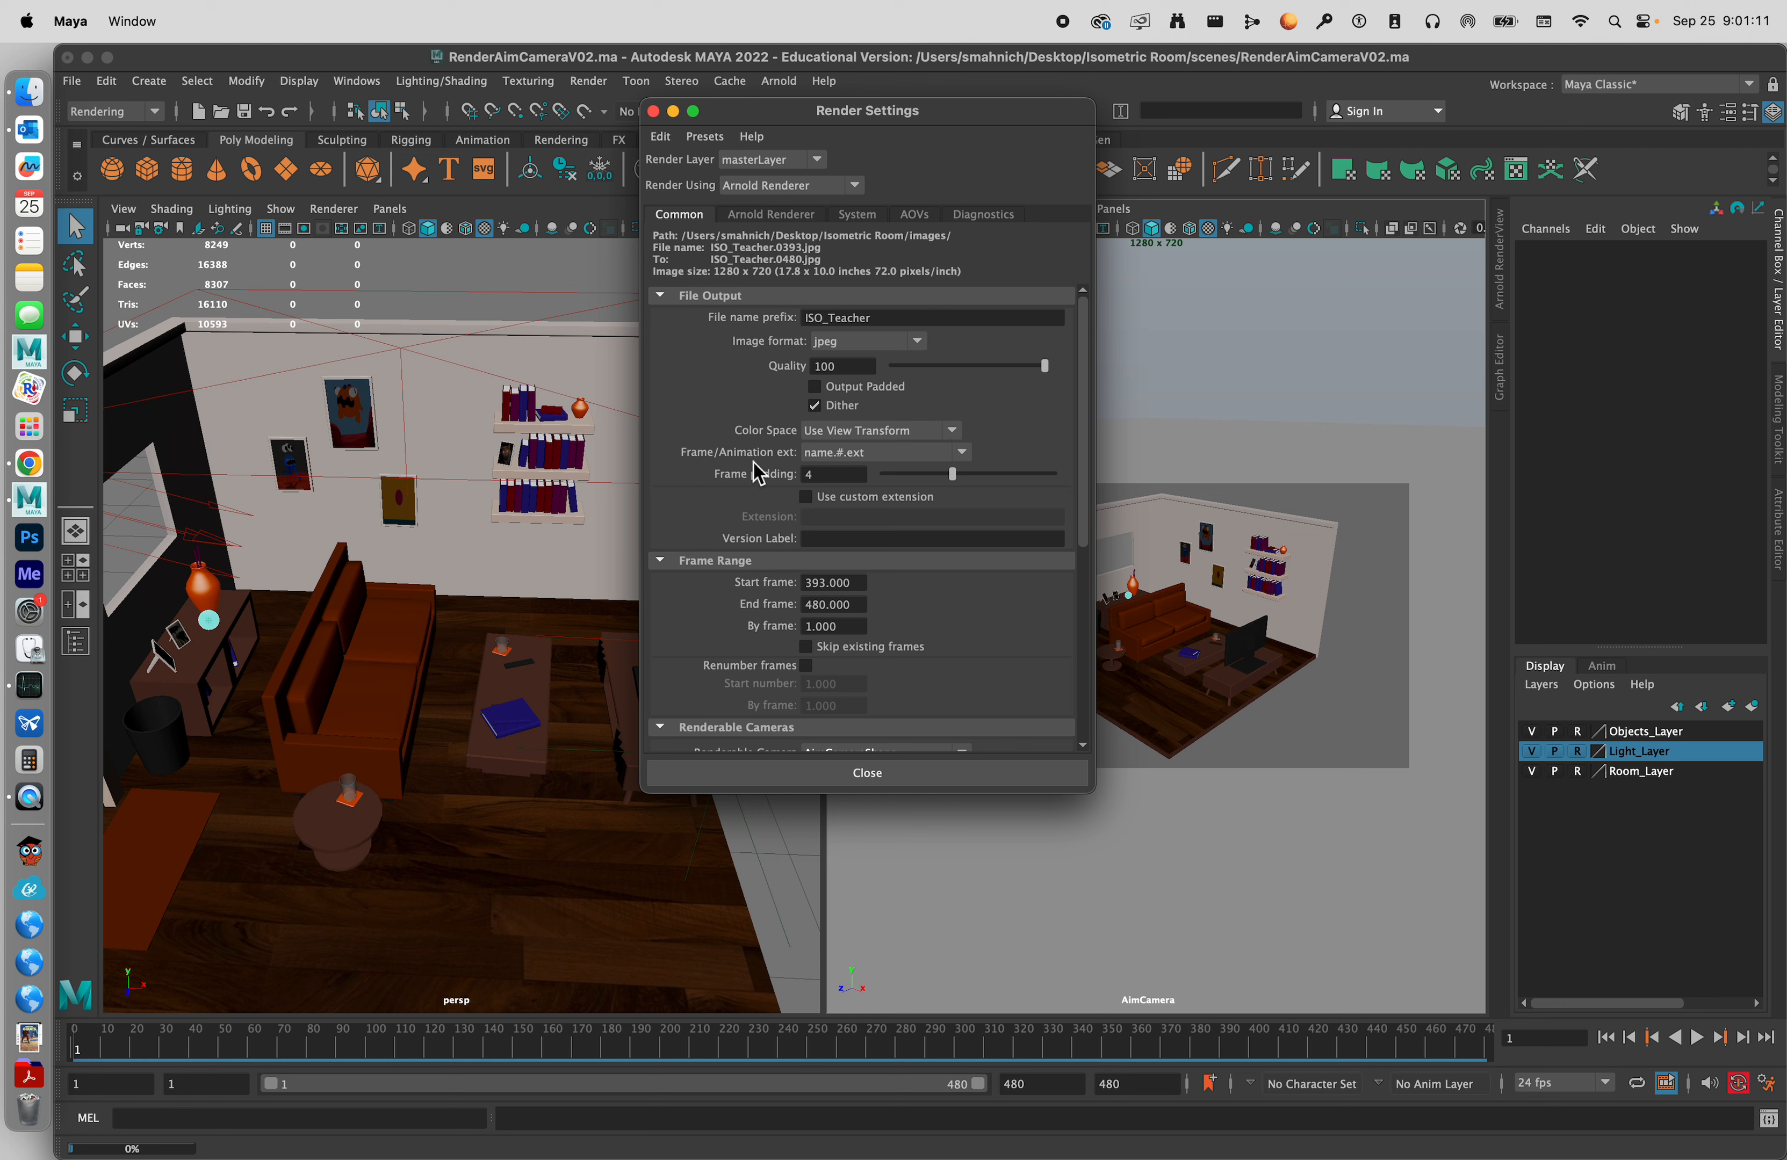
click(872, 455)
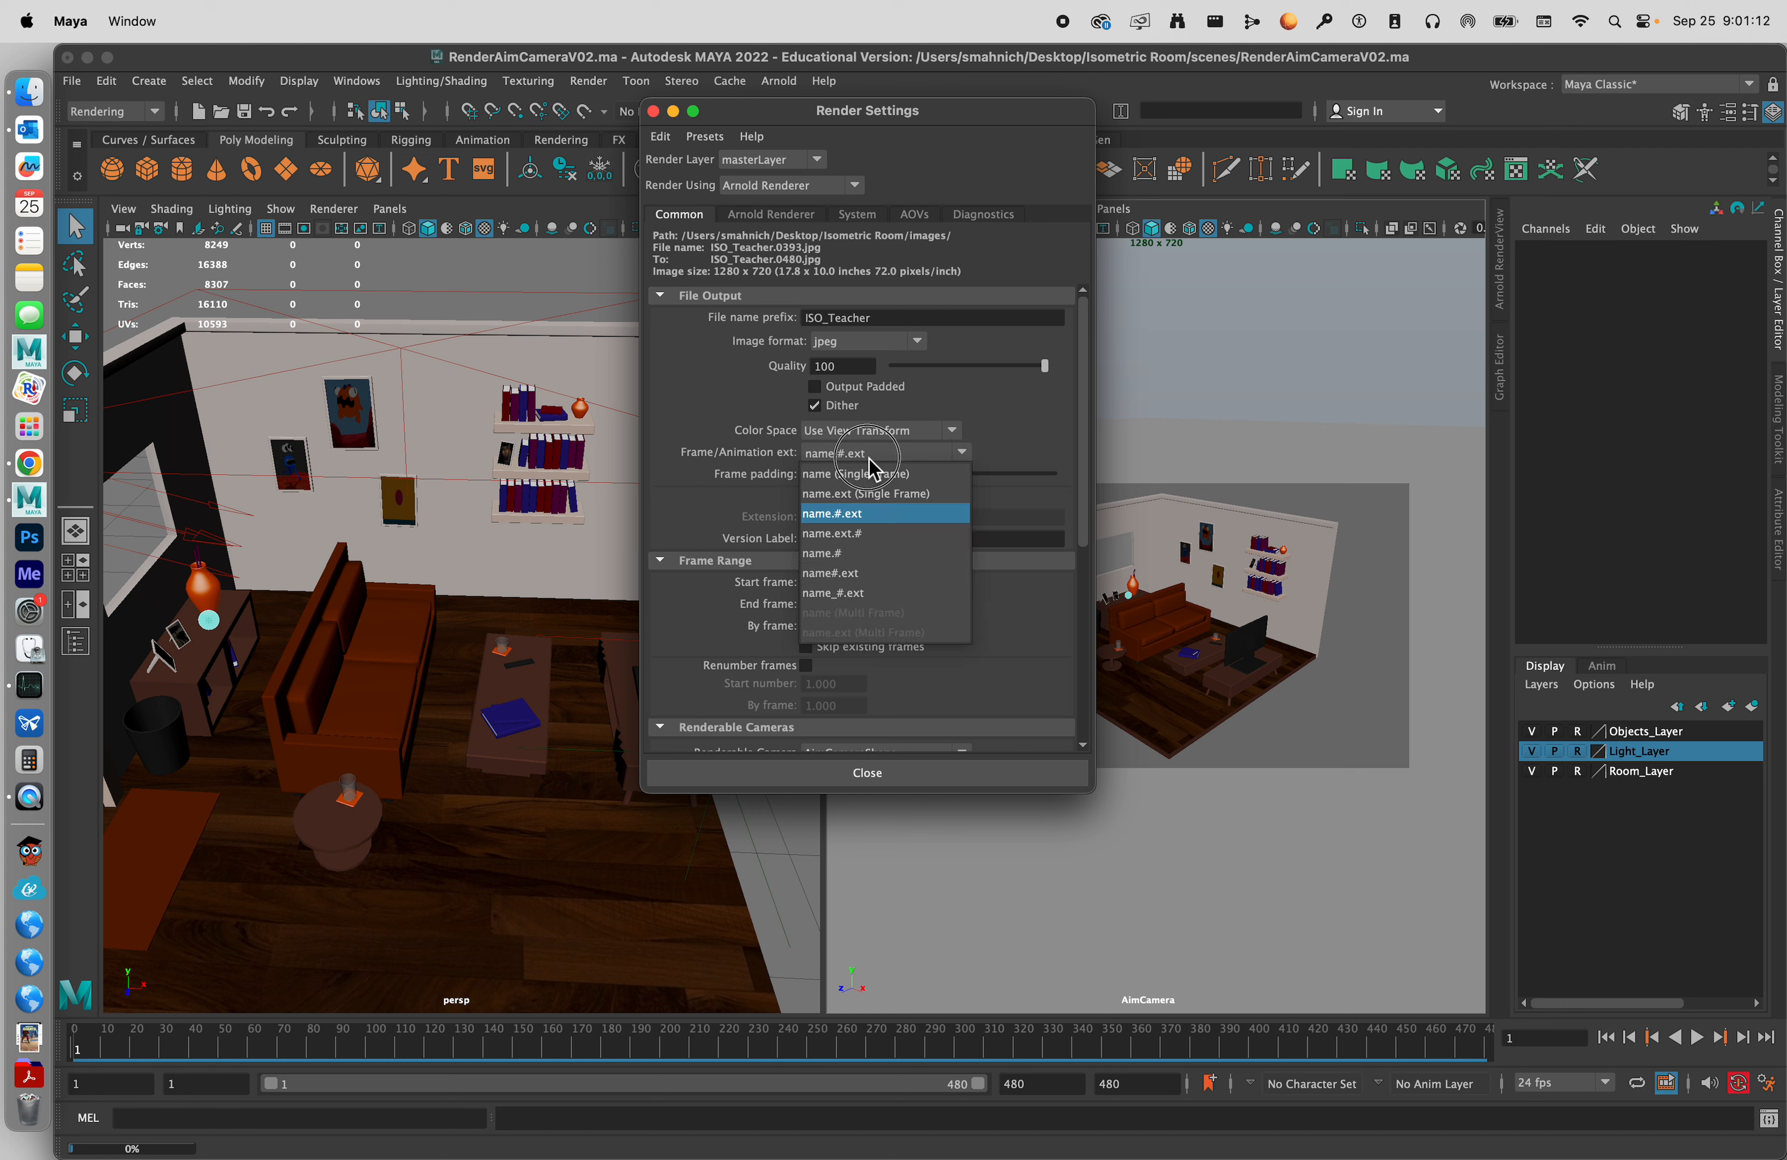
click(882, 515)
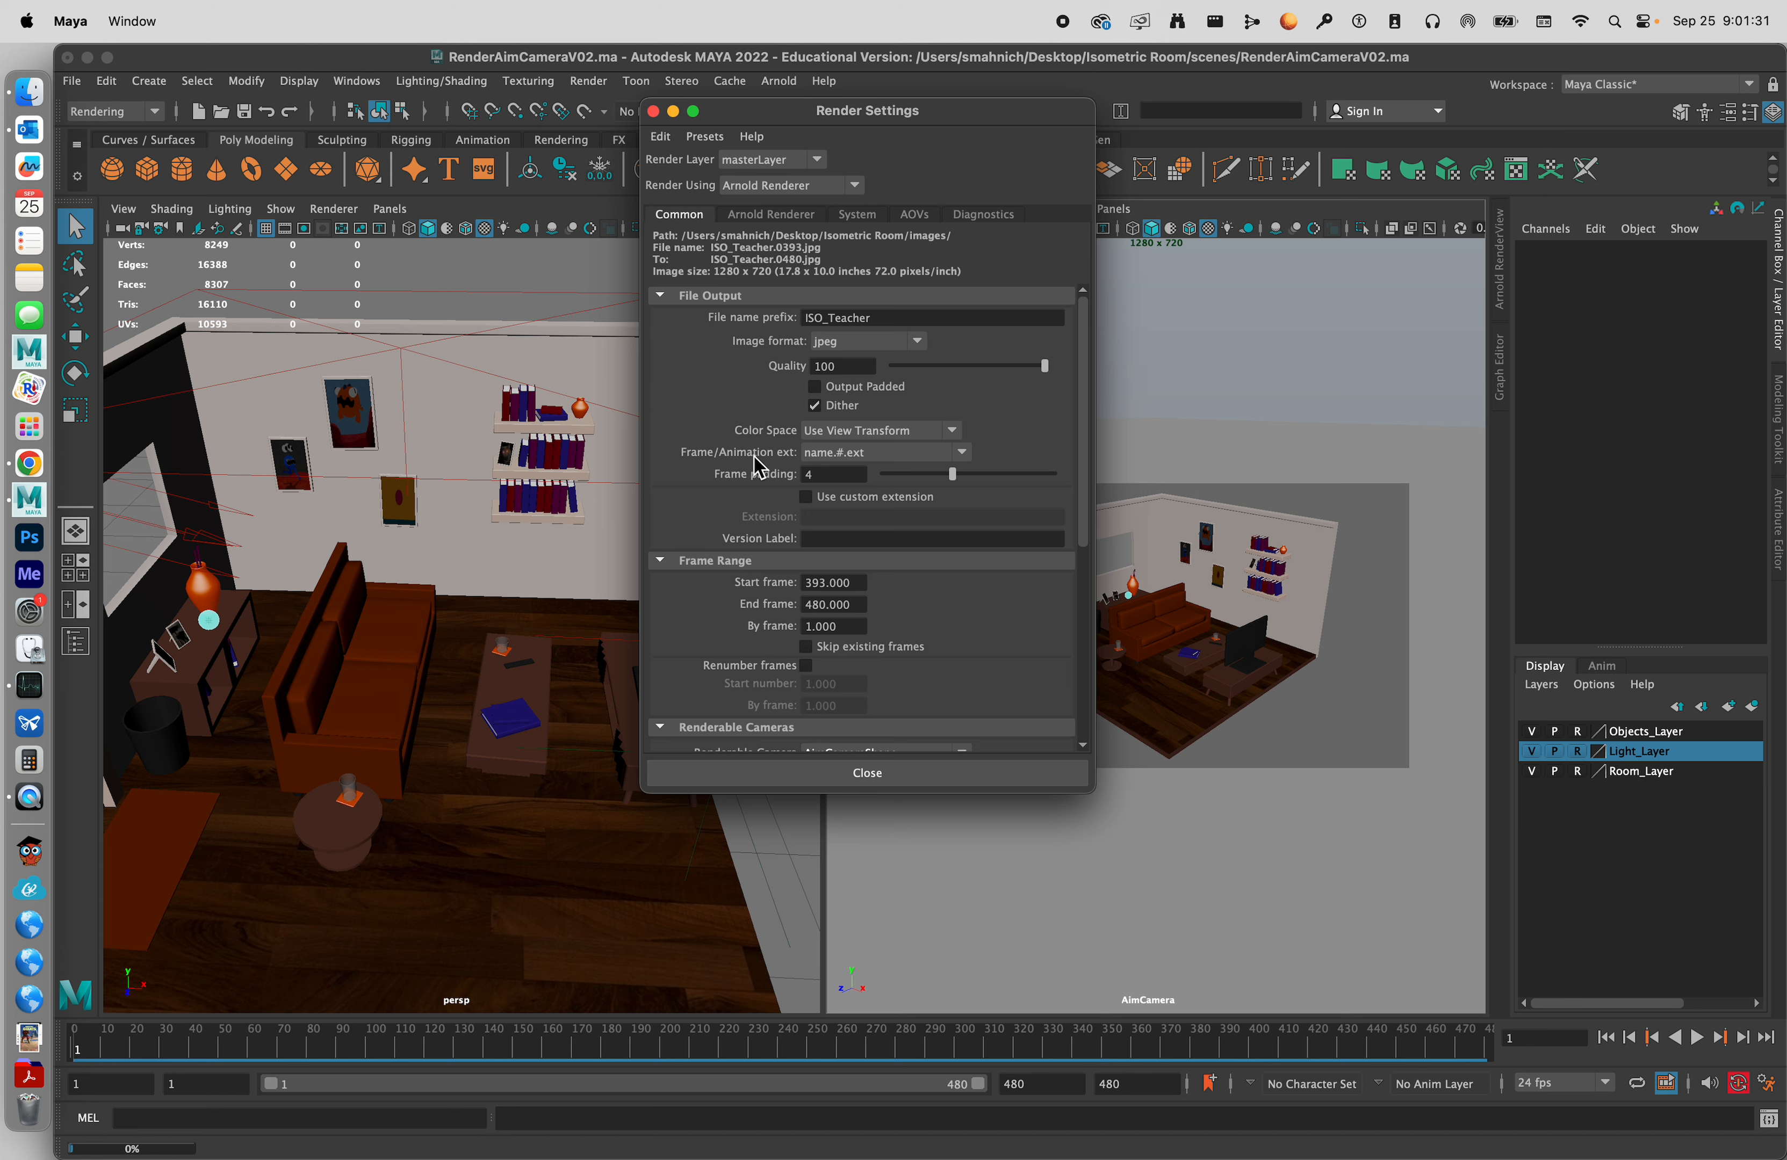
Set the start frame of the render's frame range to 1.
scroll(759, 468, down, 5)
scroll(759, 467, down, 1)
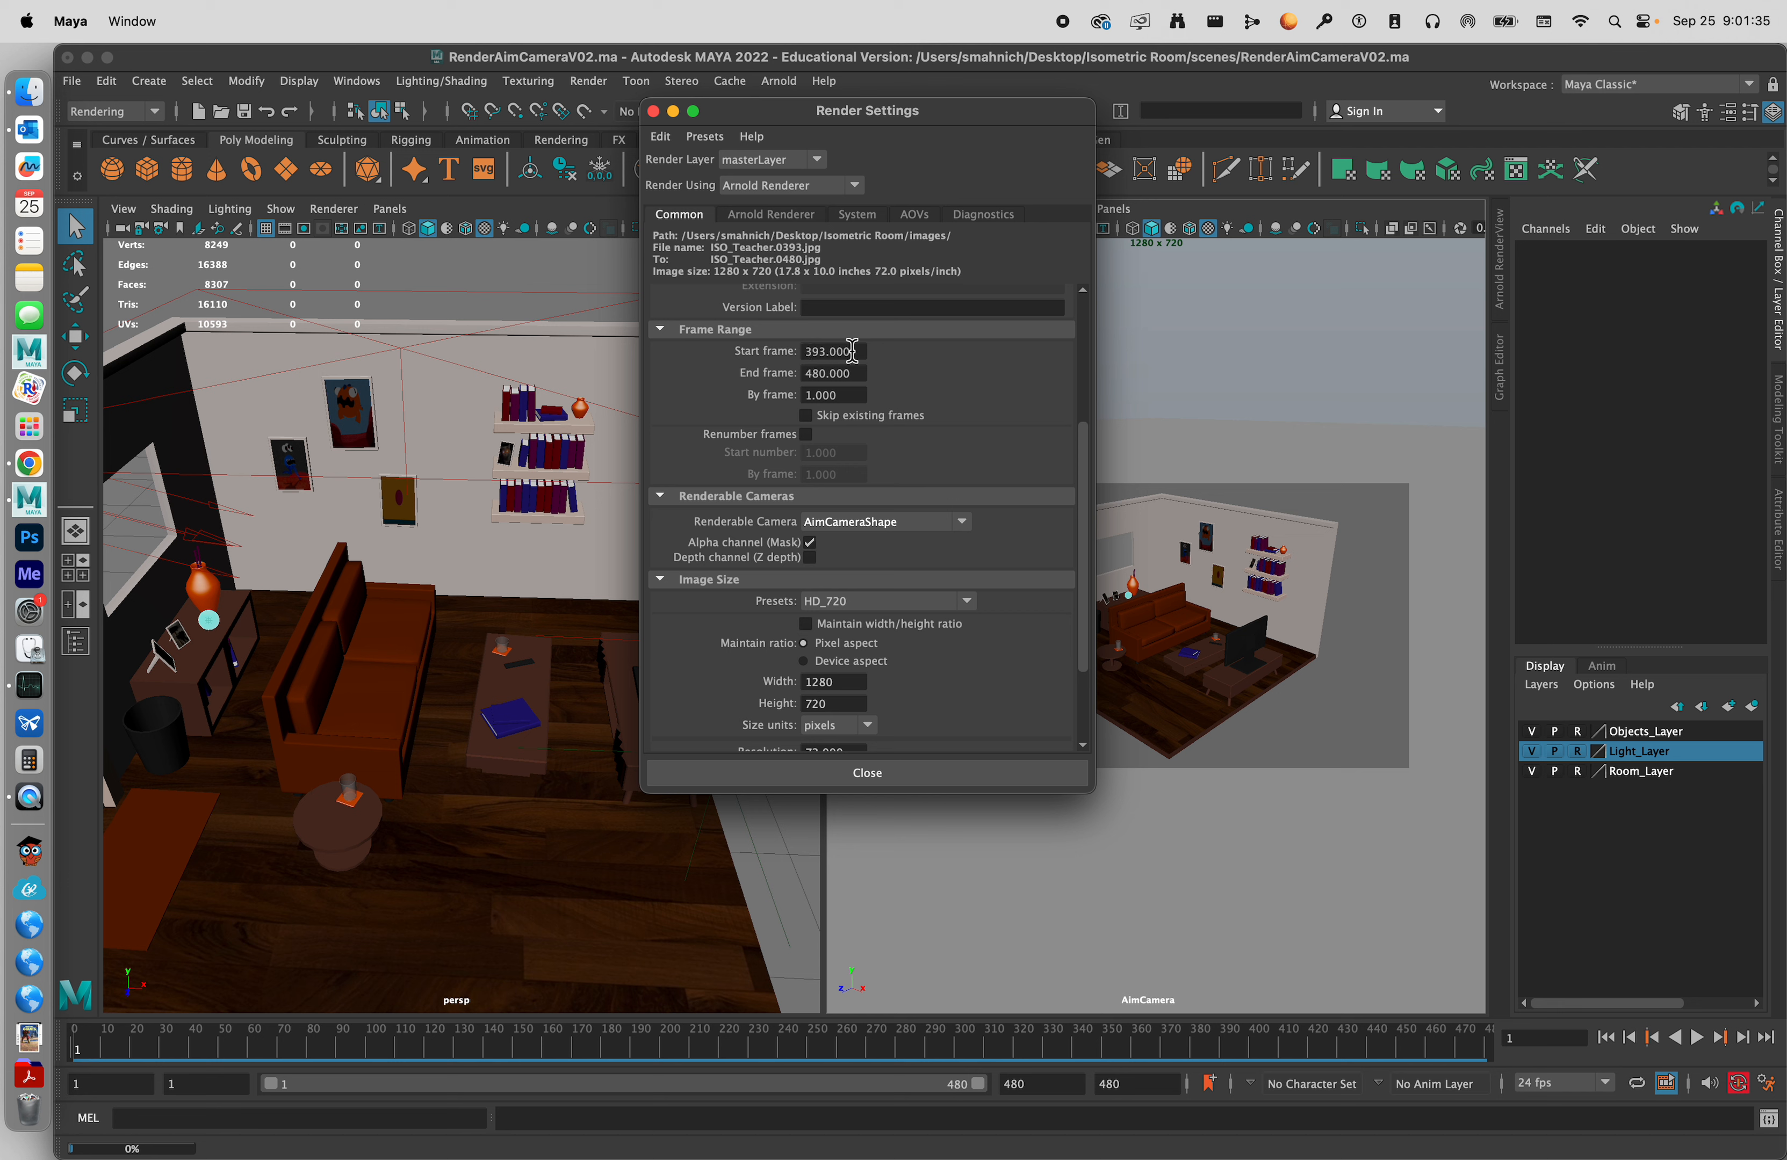
drag(858, 353, 665, 355)
text(1.000)
key(Return)
Switch to Finder, open the project's images/RenderSeqImages folder and preview the last rendered frames, ISO_Teacher_1.0393.jpg and ISO_Teacher_1.0394.jpg.
key(ctrl+Up)
click(1547, 647)
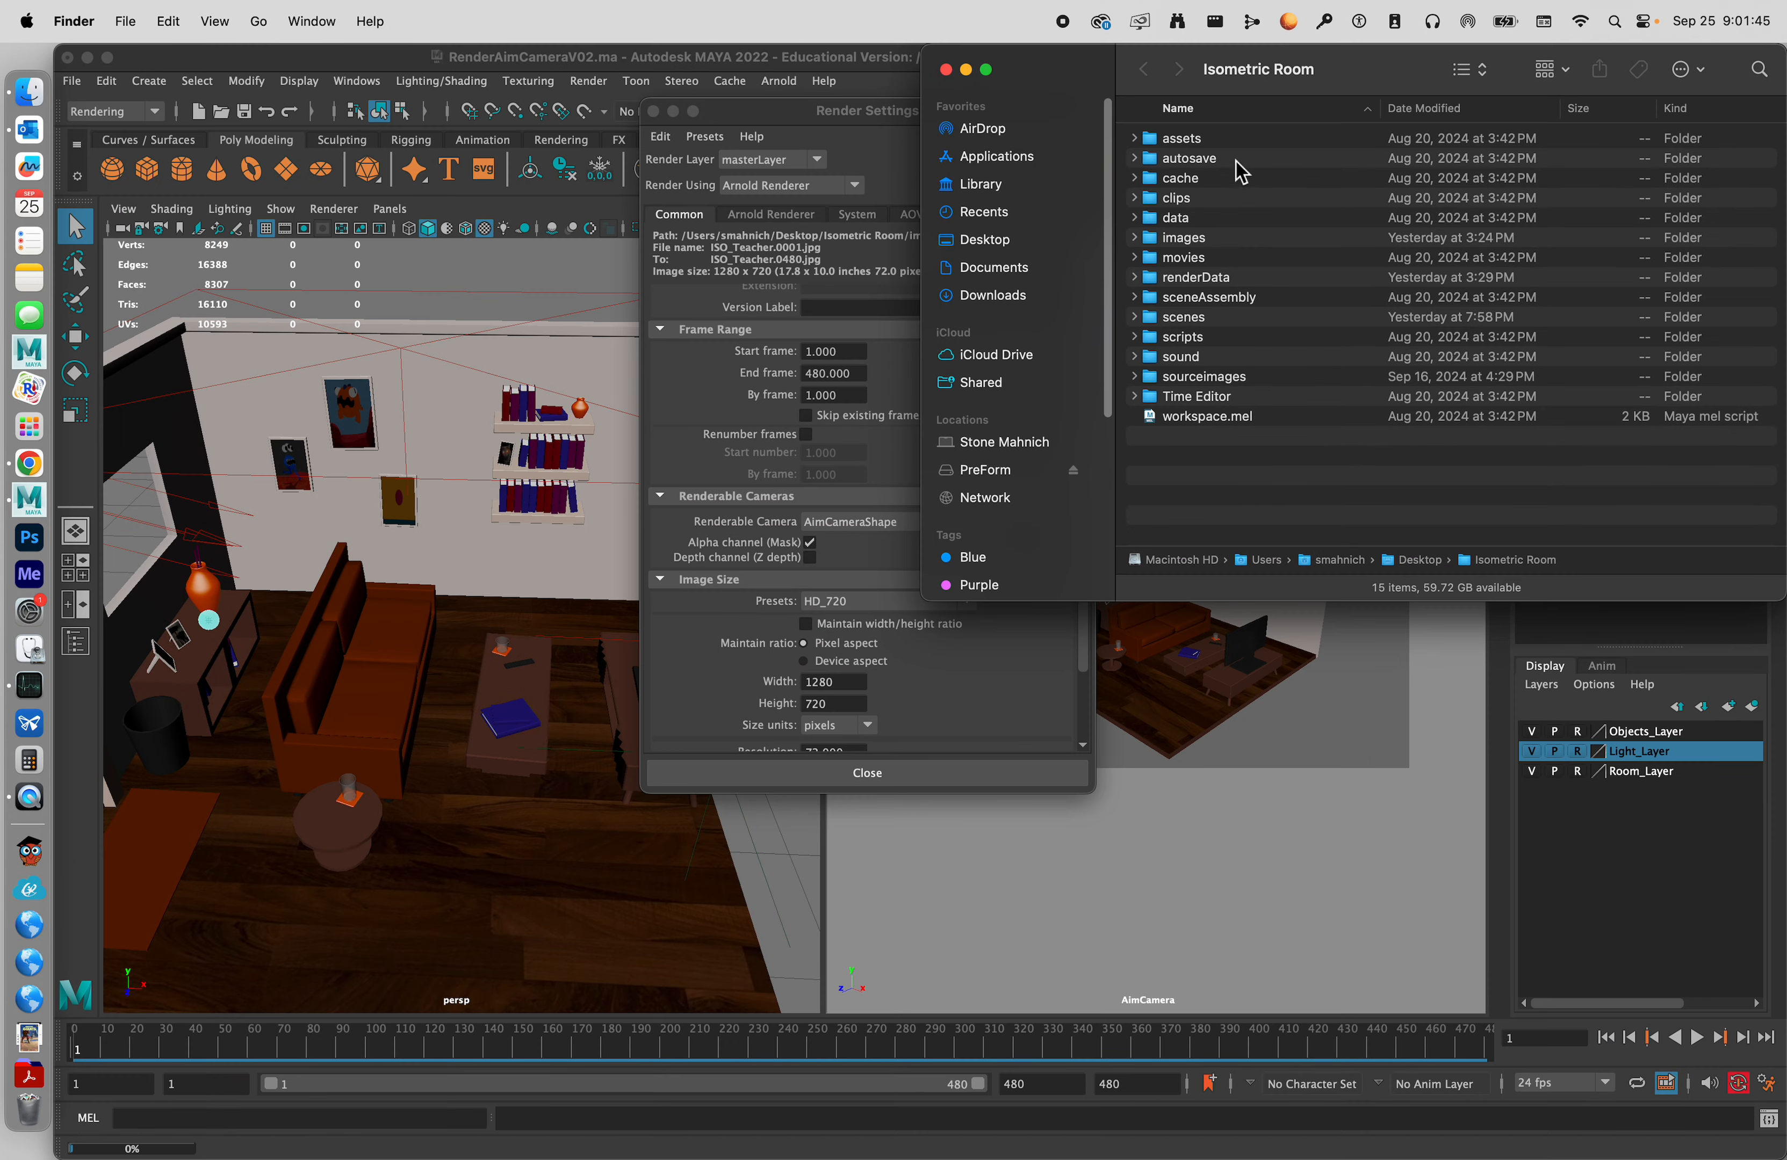
double_click(1221, 237)
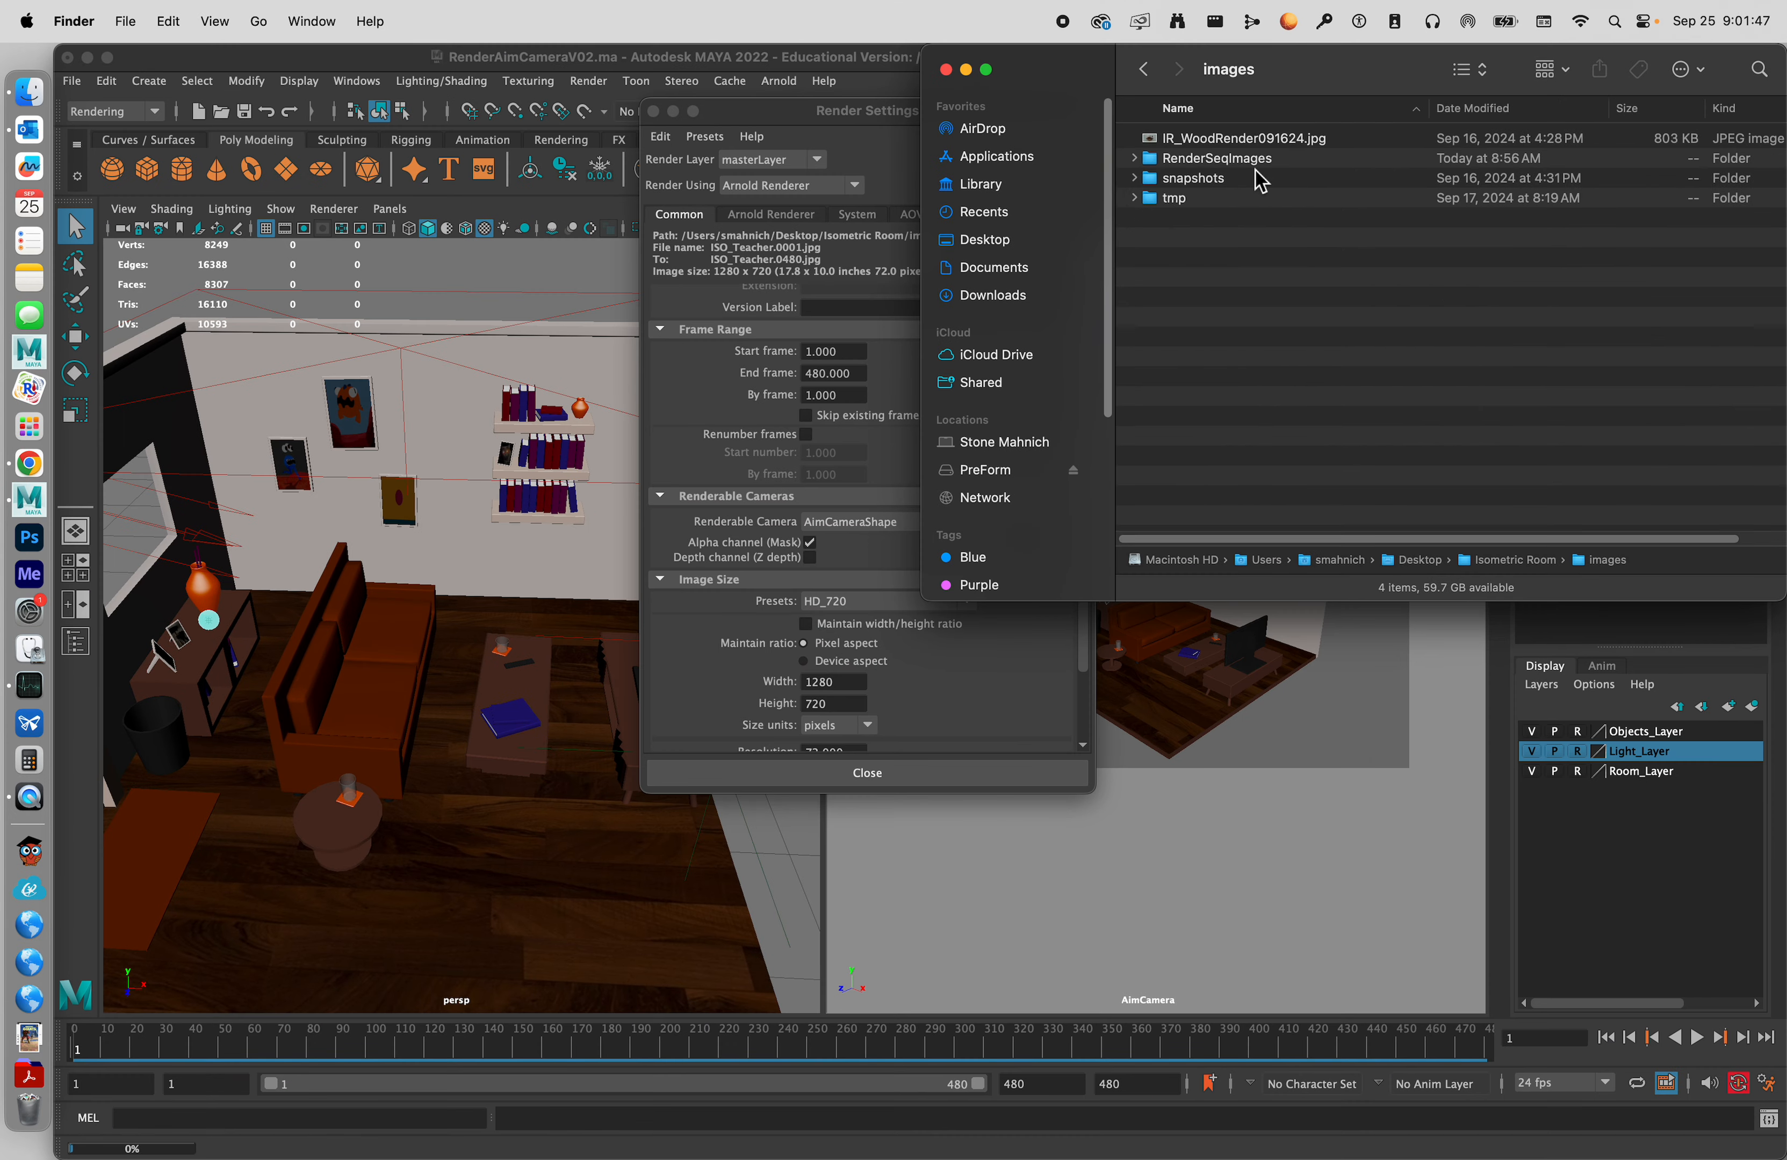
double_click(1297, 160)
scroll(1313, 292, up, 20)
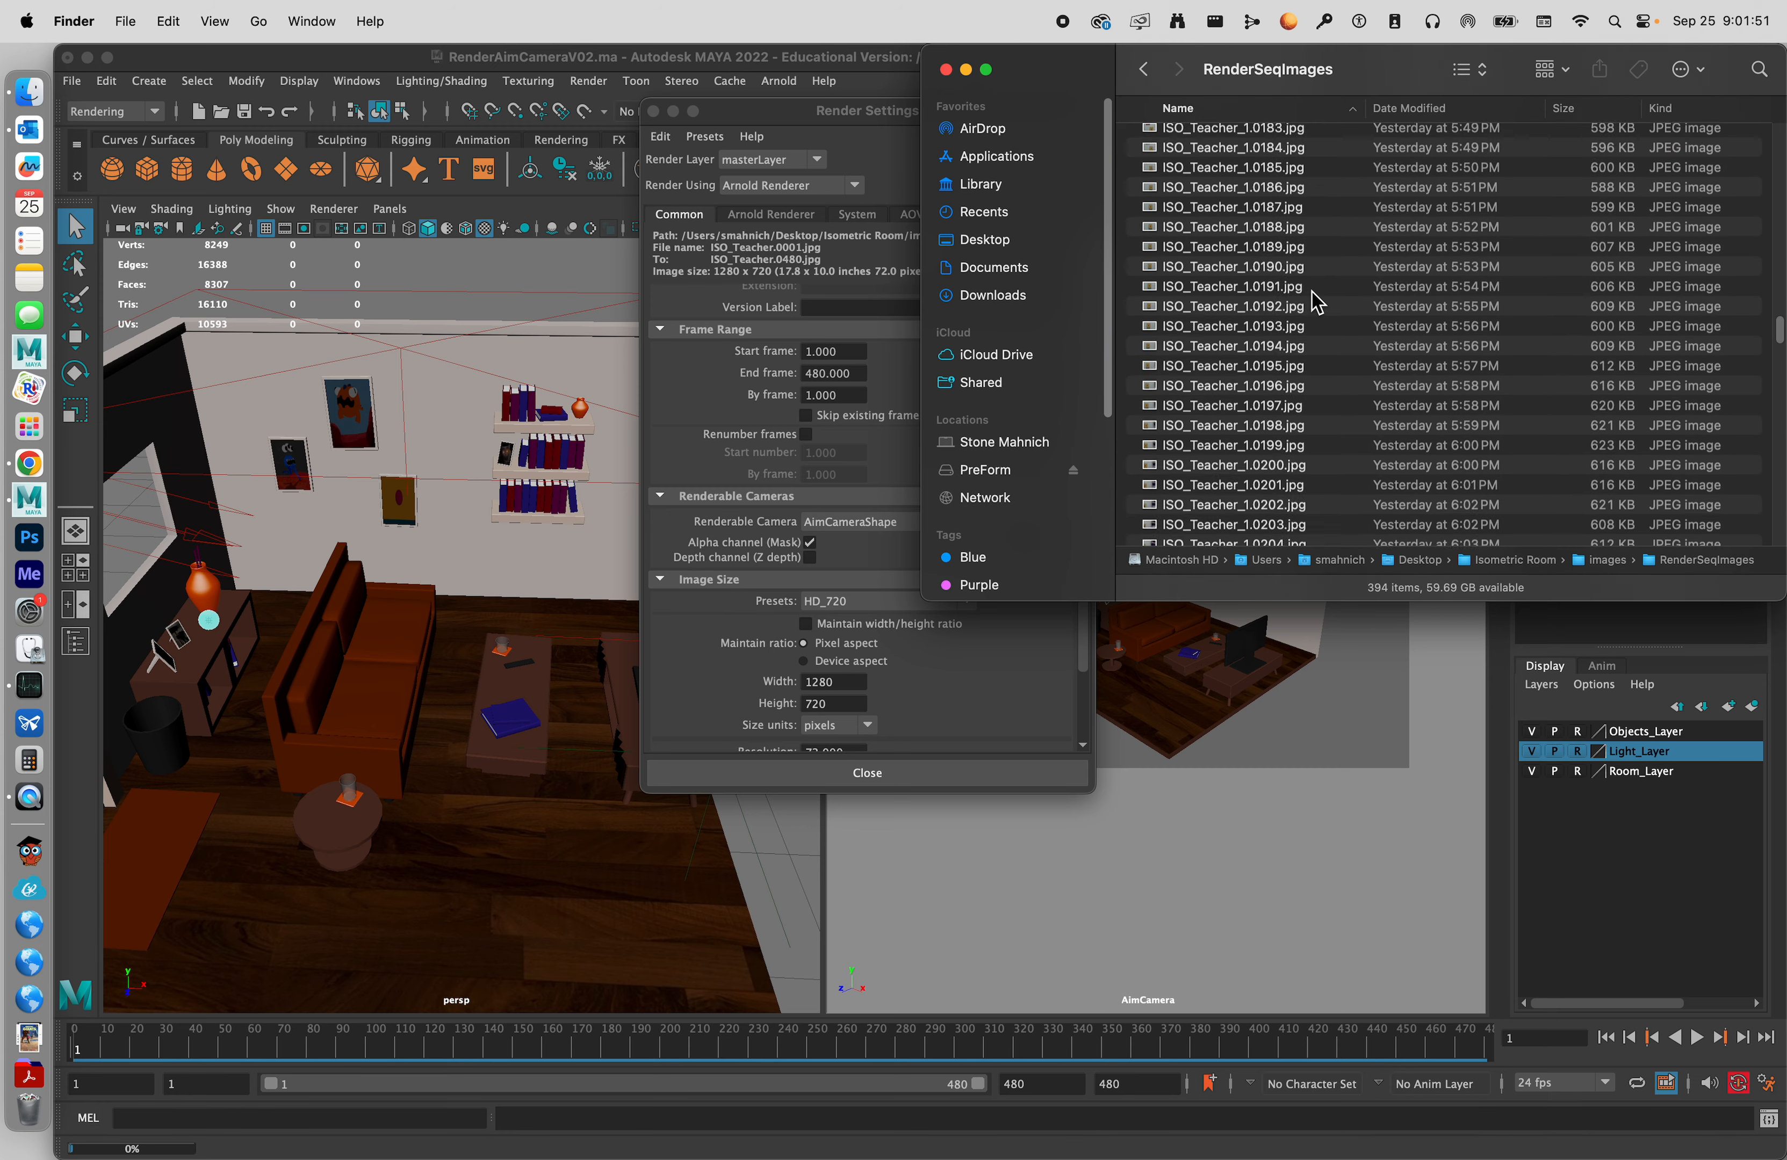
scroll(1313, 291, down, 20)
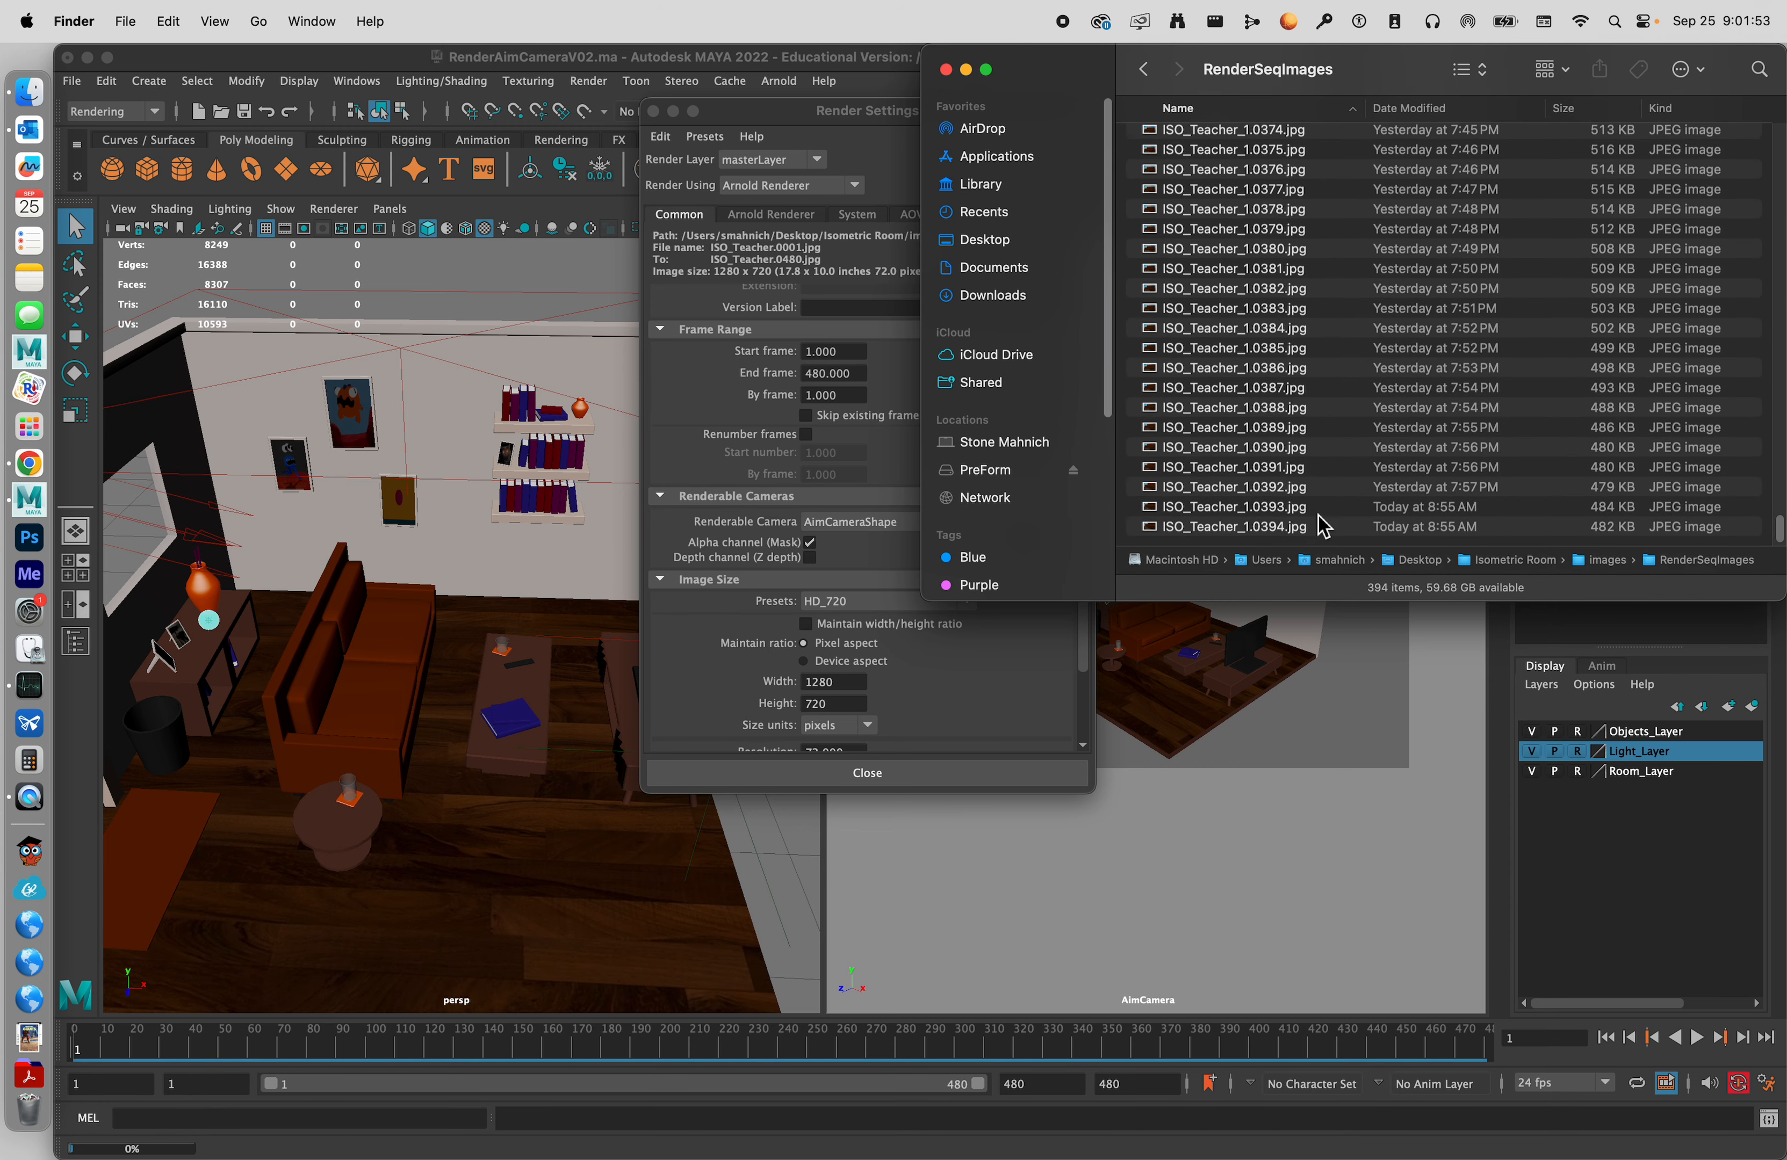
click(1323, 507)
key(space)
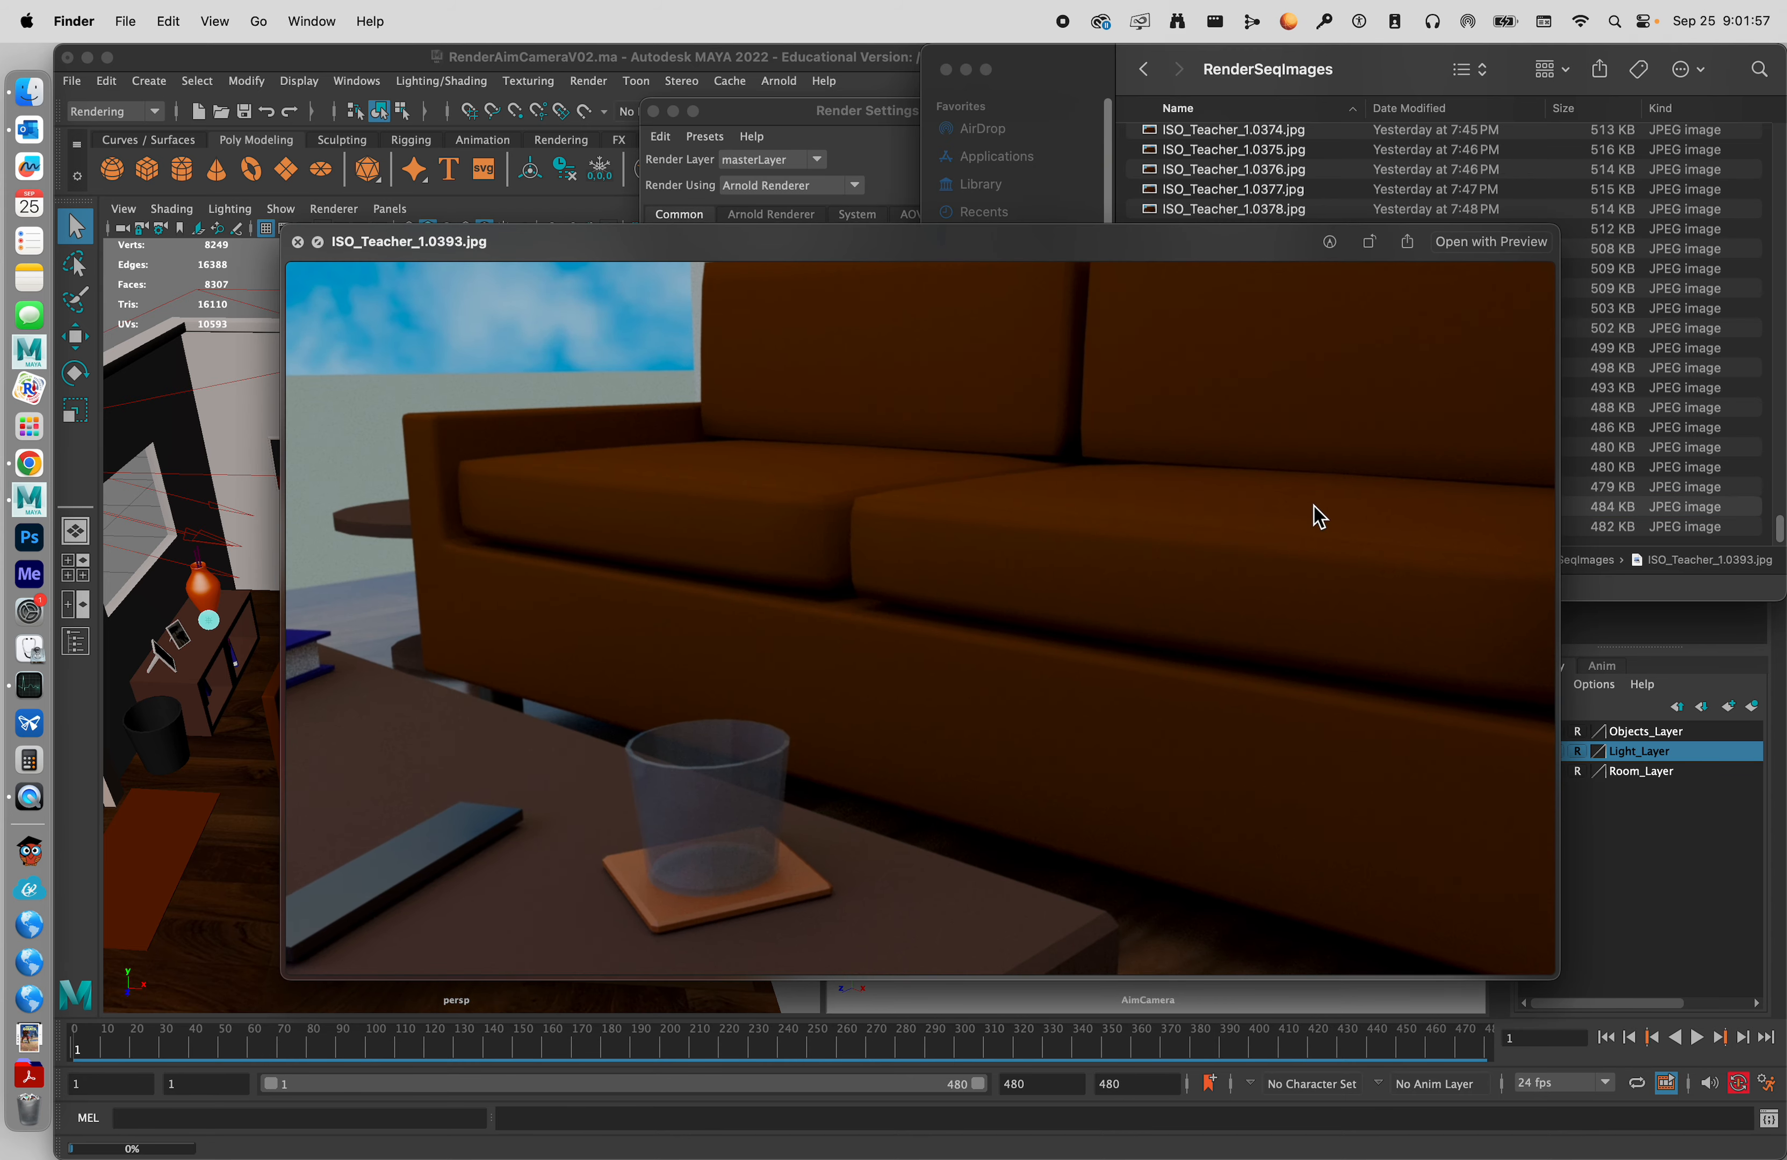
key(Down)
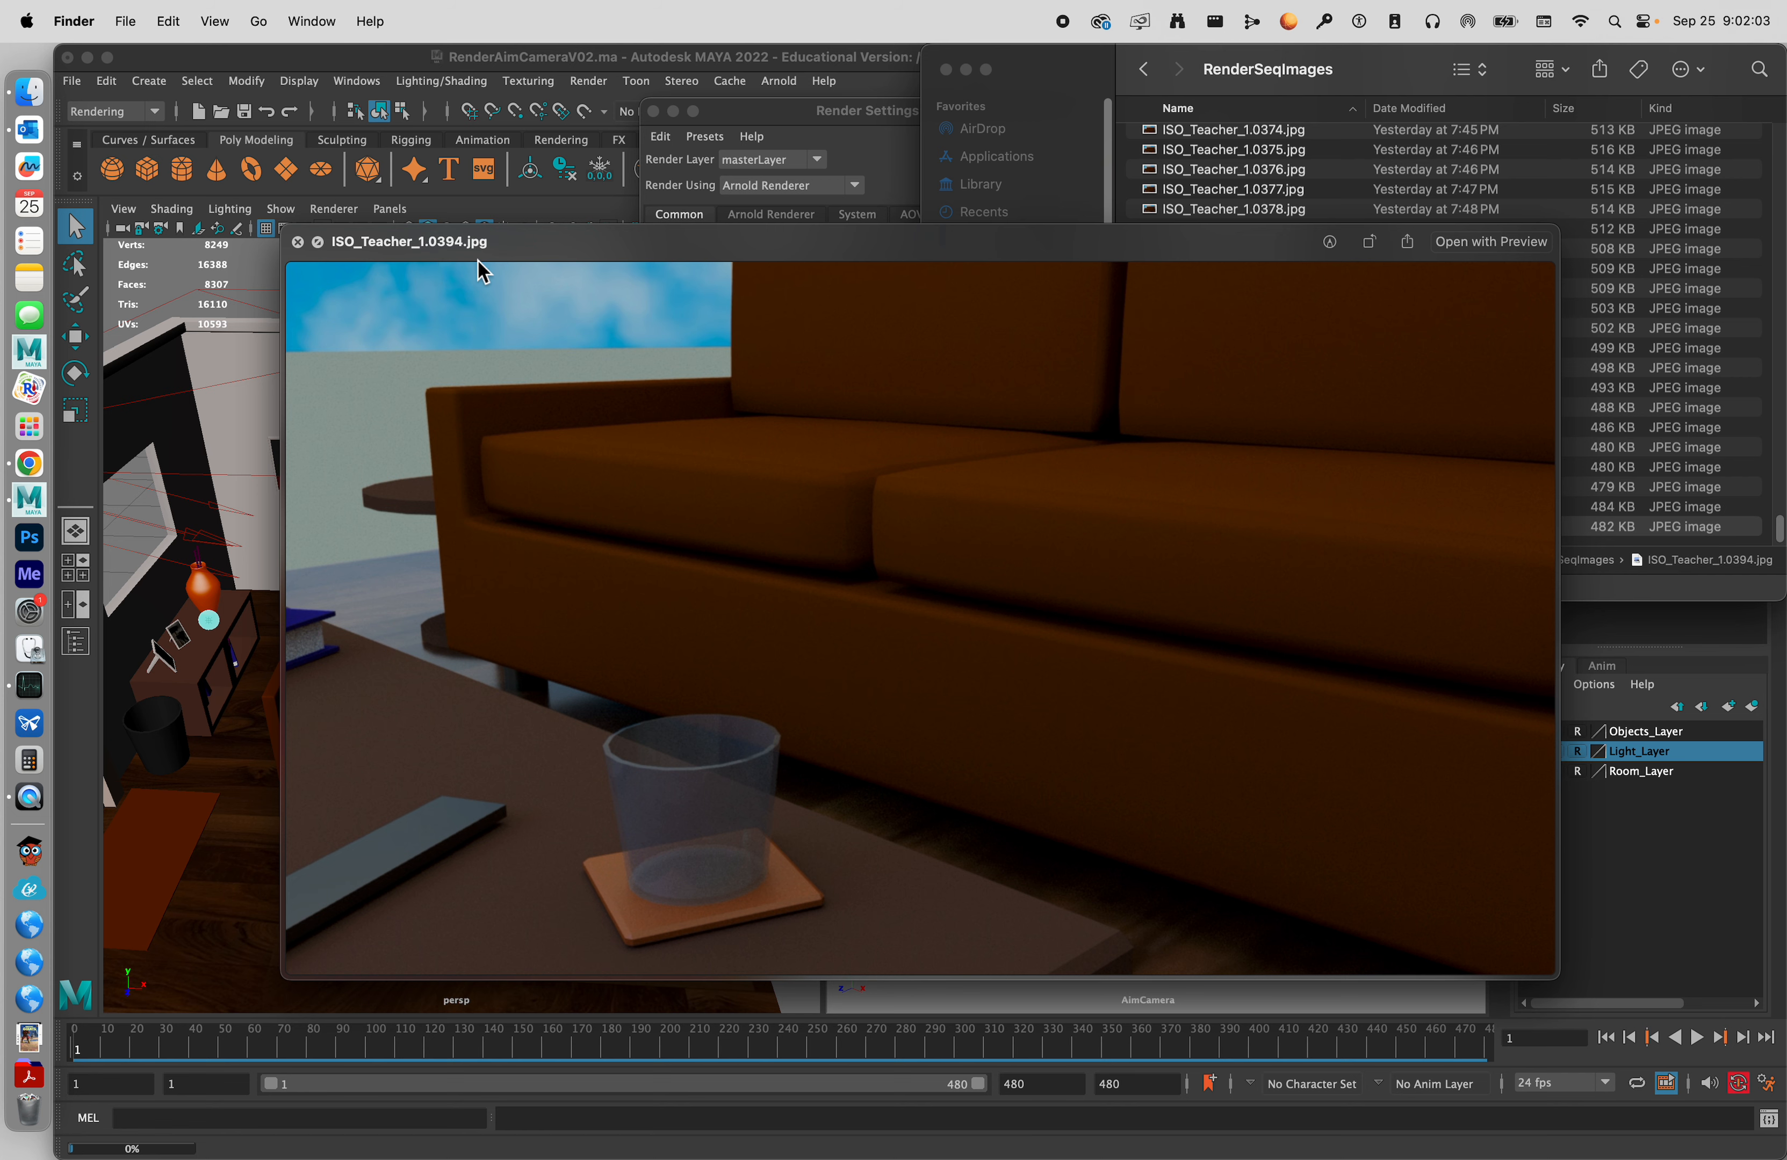
key(space)
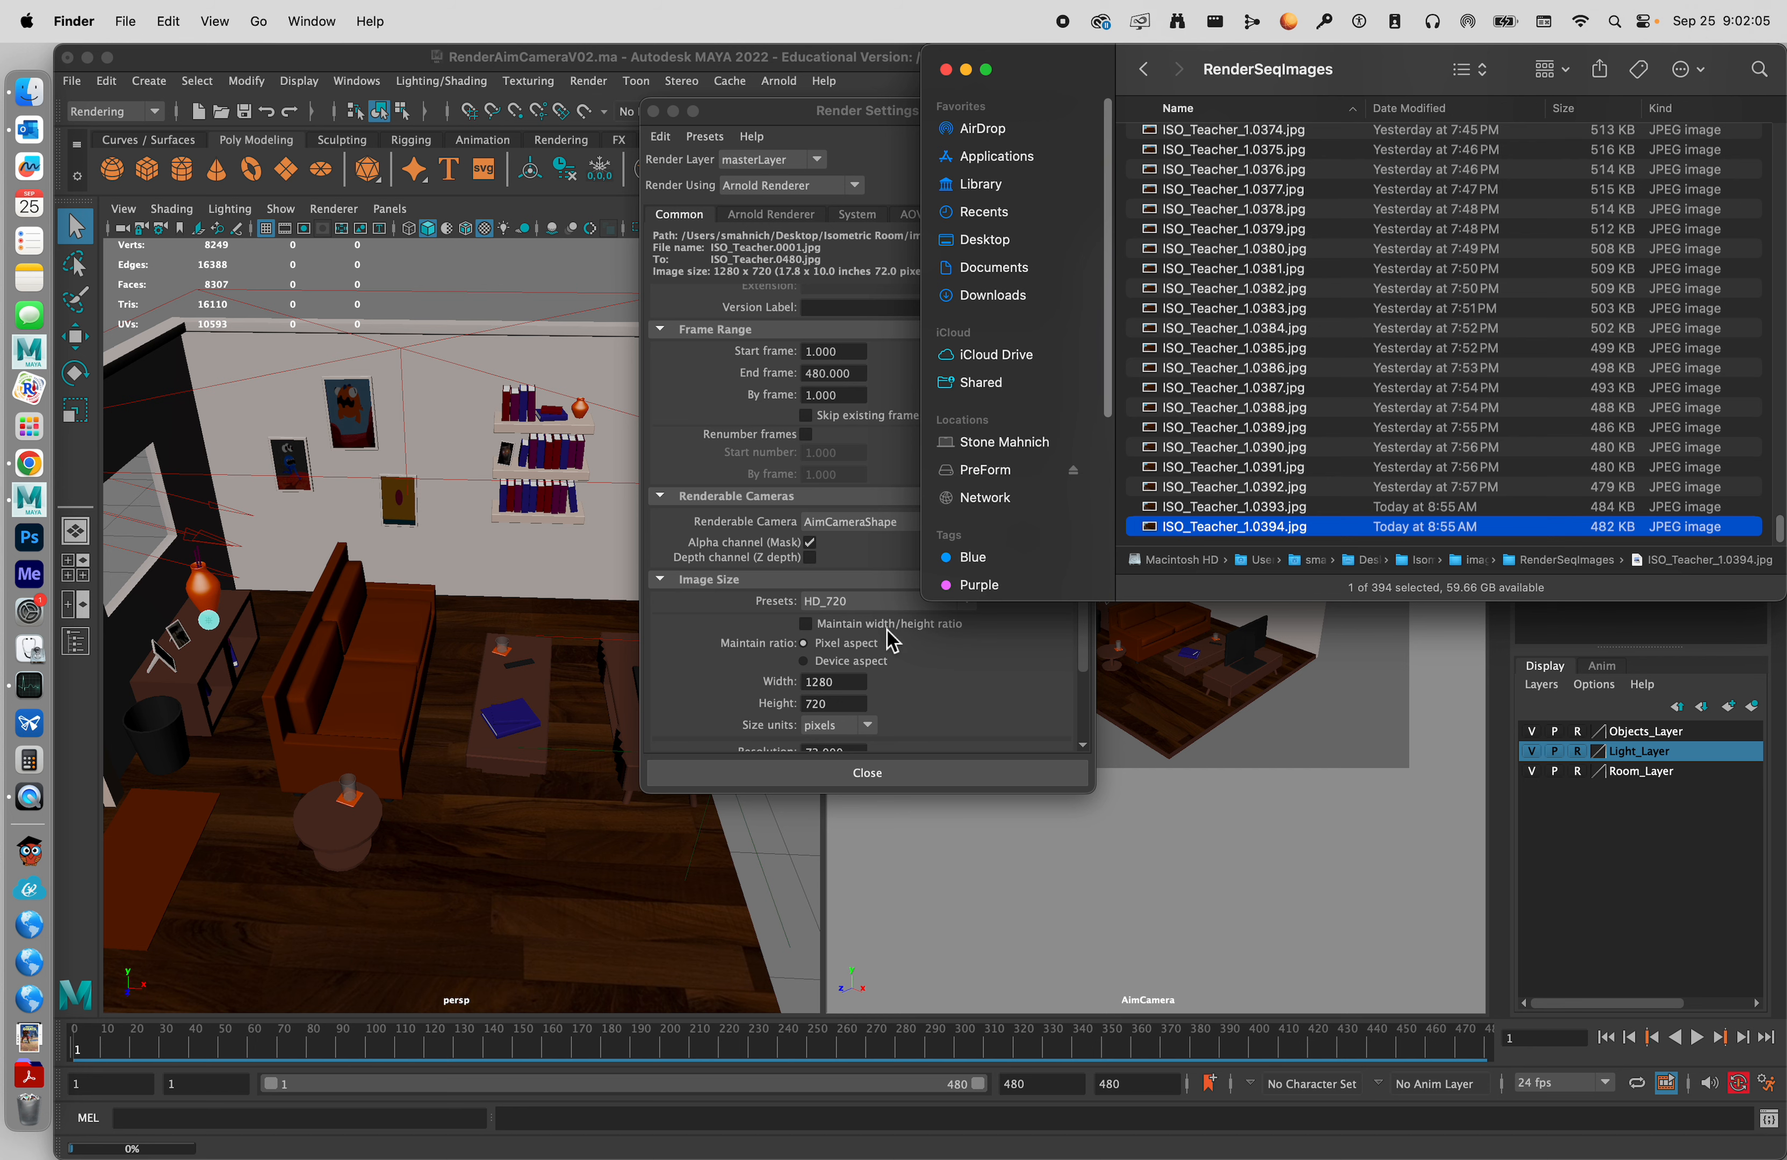
Switch back to Maya and set the start frame of the render's frame range to 395.
click(883, 569)
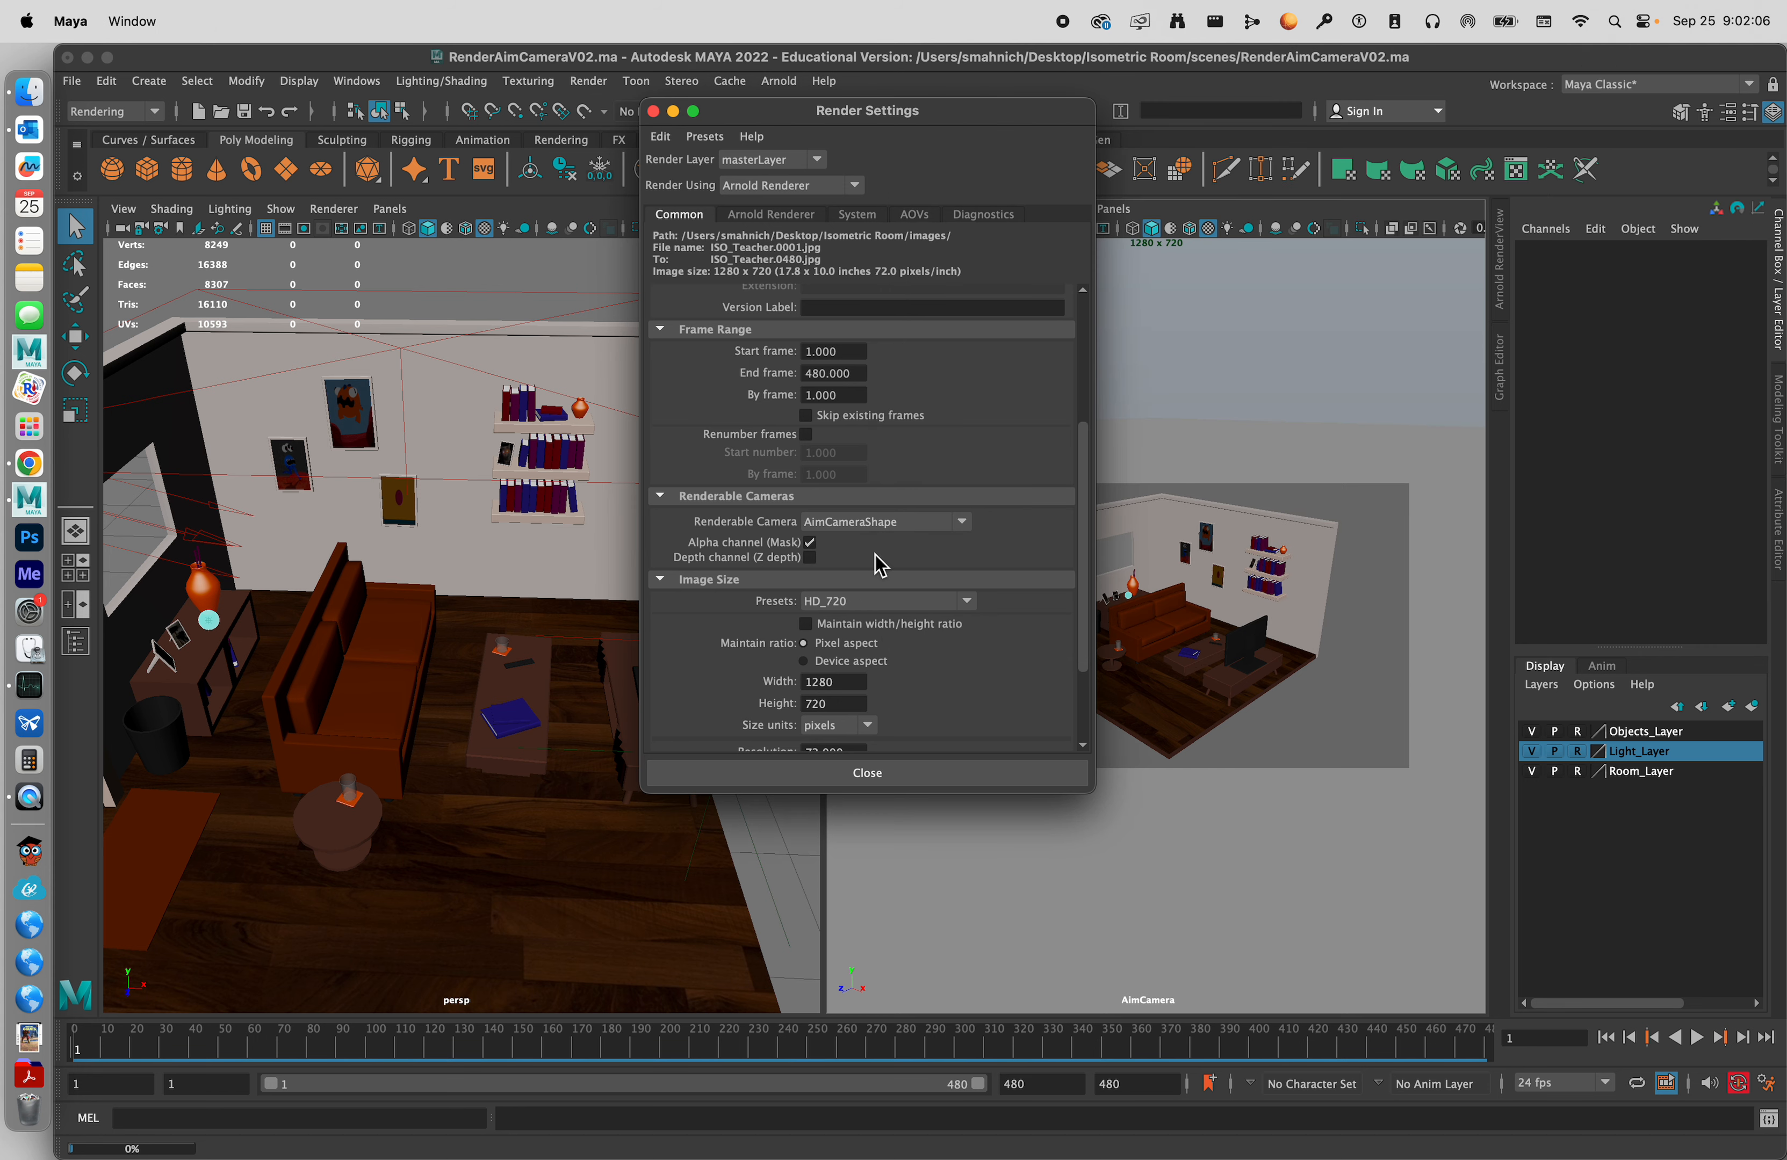
double_click(842, 352)
text(395.000)
key(Return)
scroll(965, 407, down, 5)
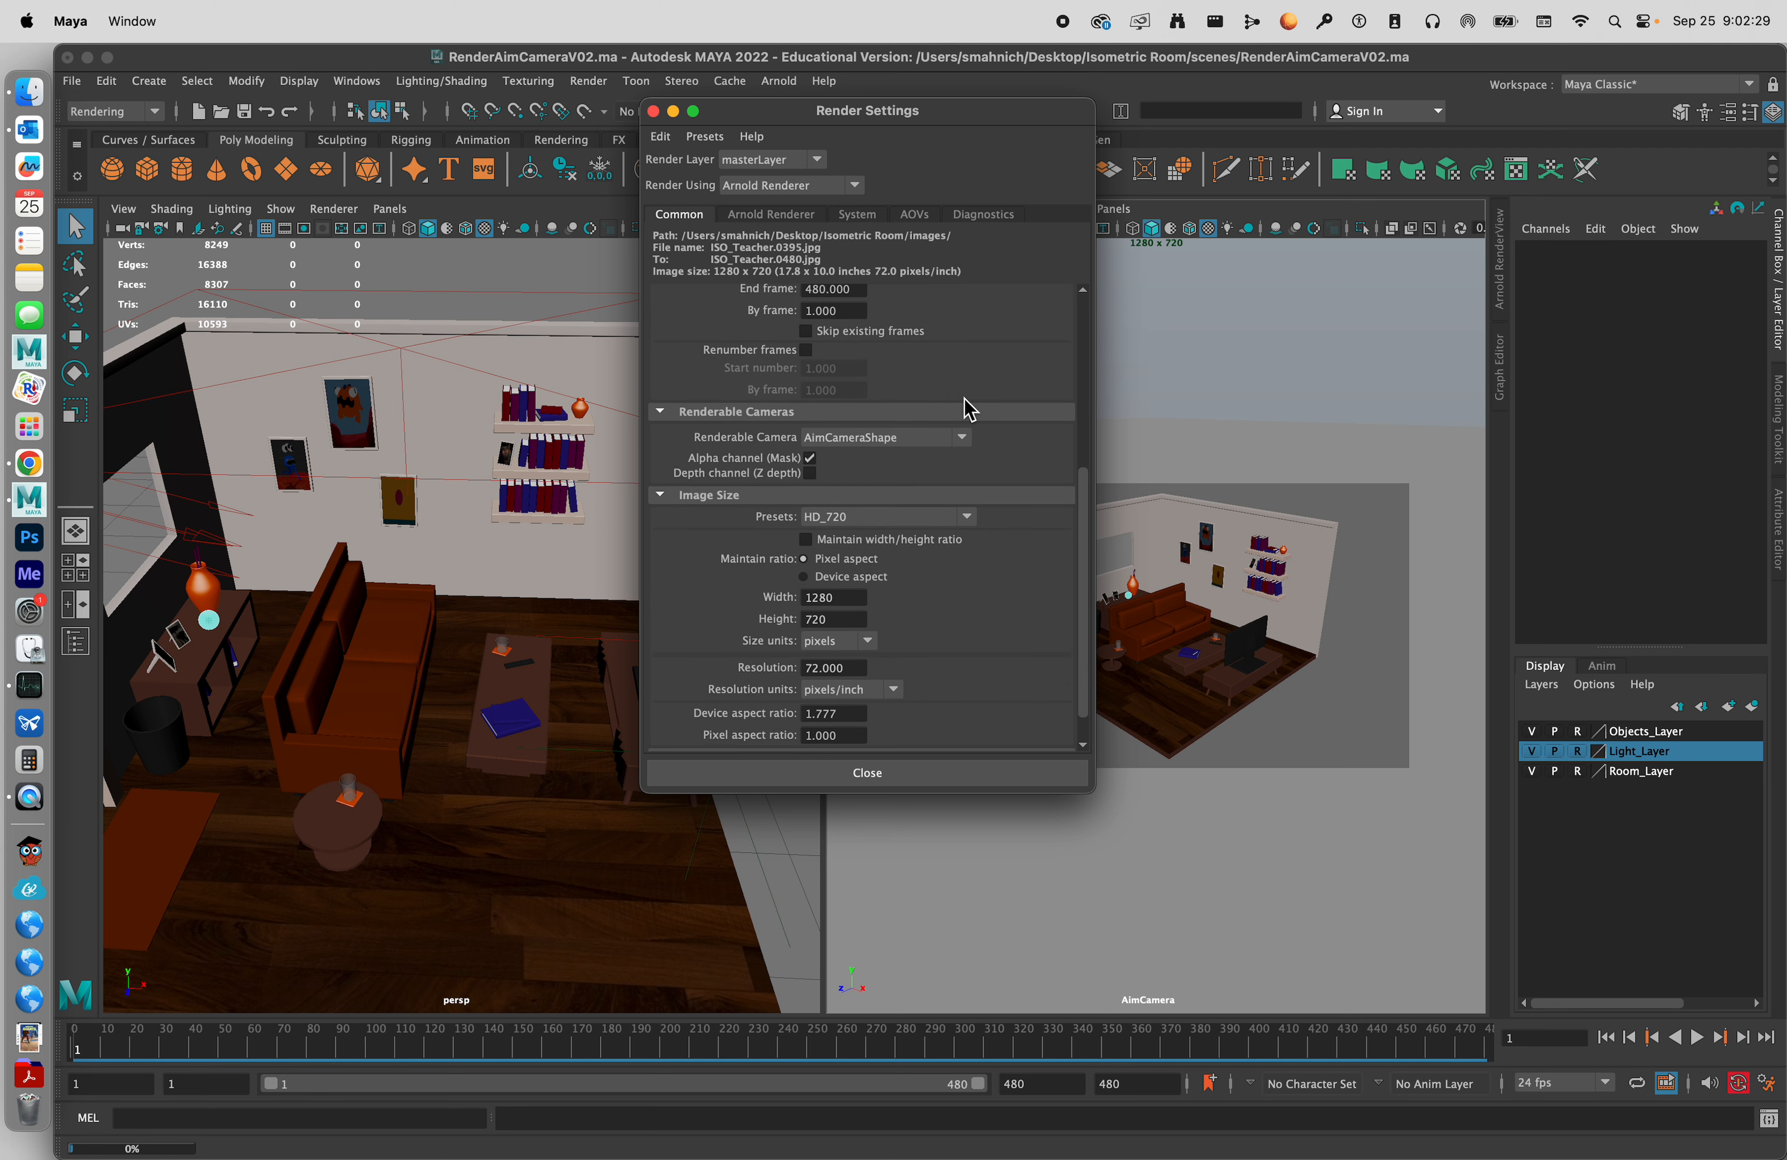
scroll(965, 406, up, 2)
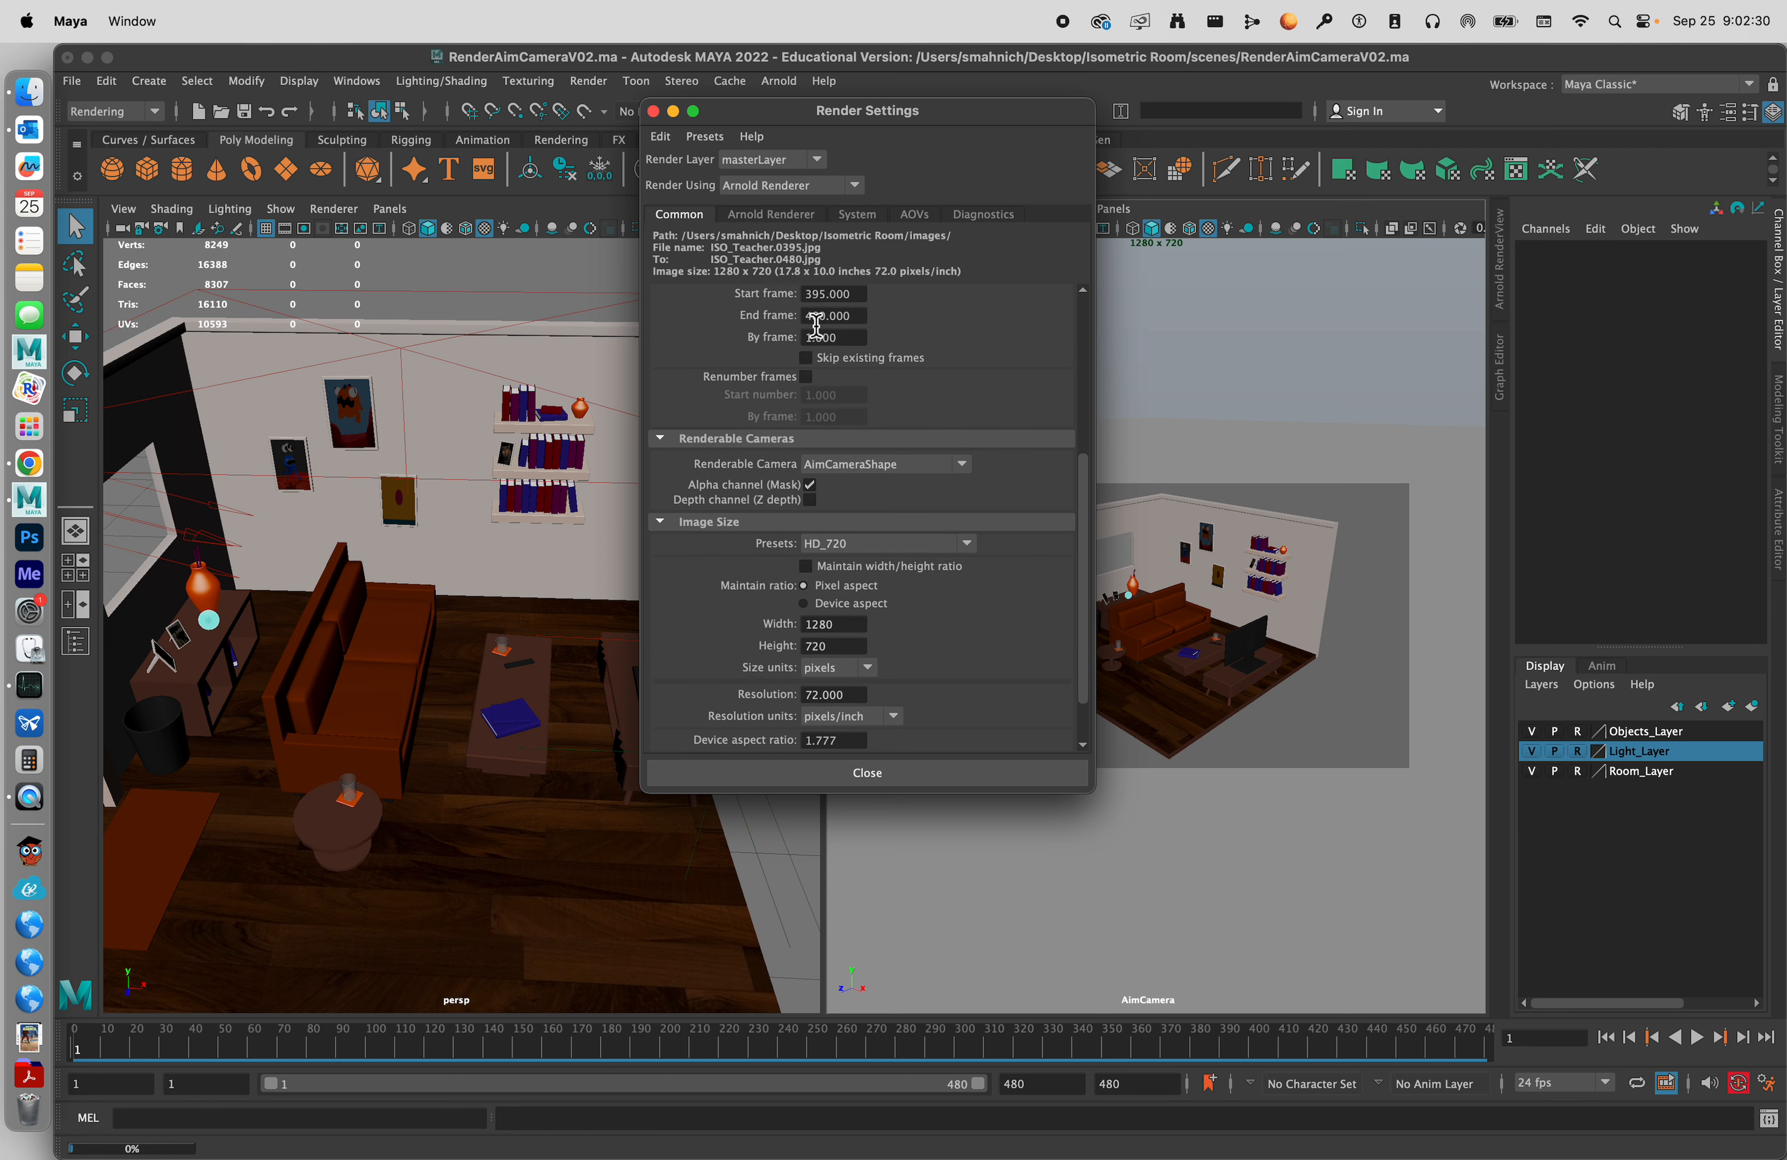
click(840, 344)
click(921, 344)
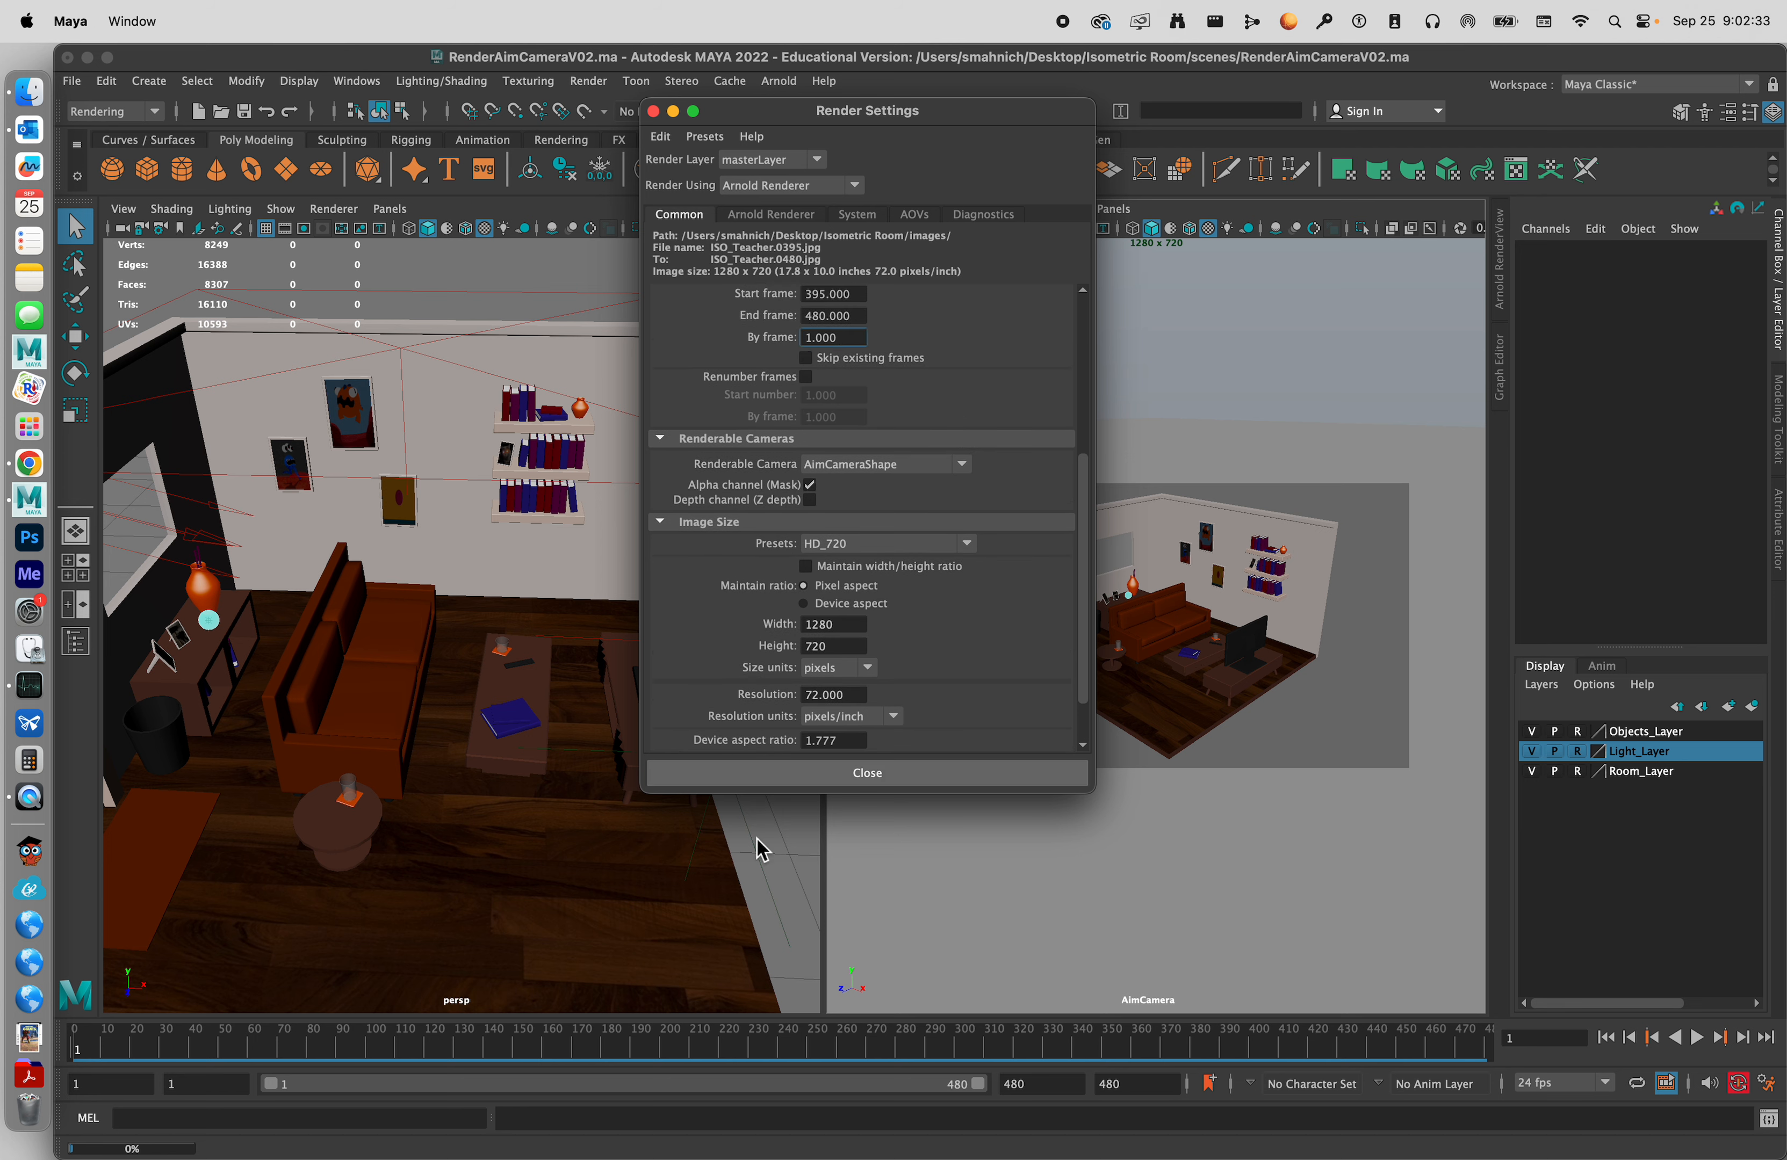
Choose AimCameraShape as the renderable camera and HD_720 as the image size preset.
scroll(978, 358, down, 2)
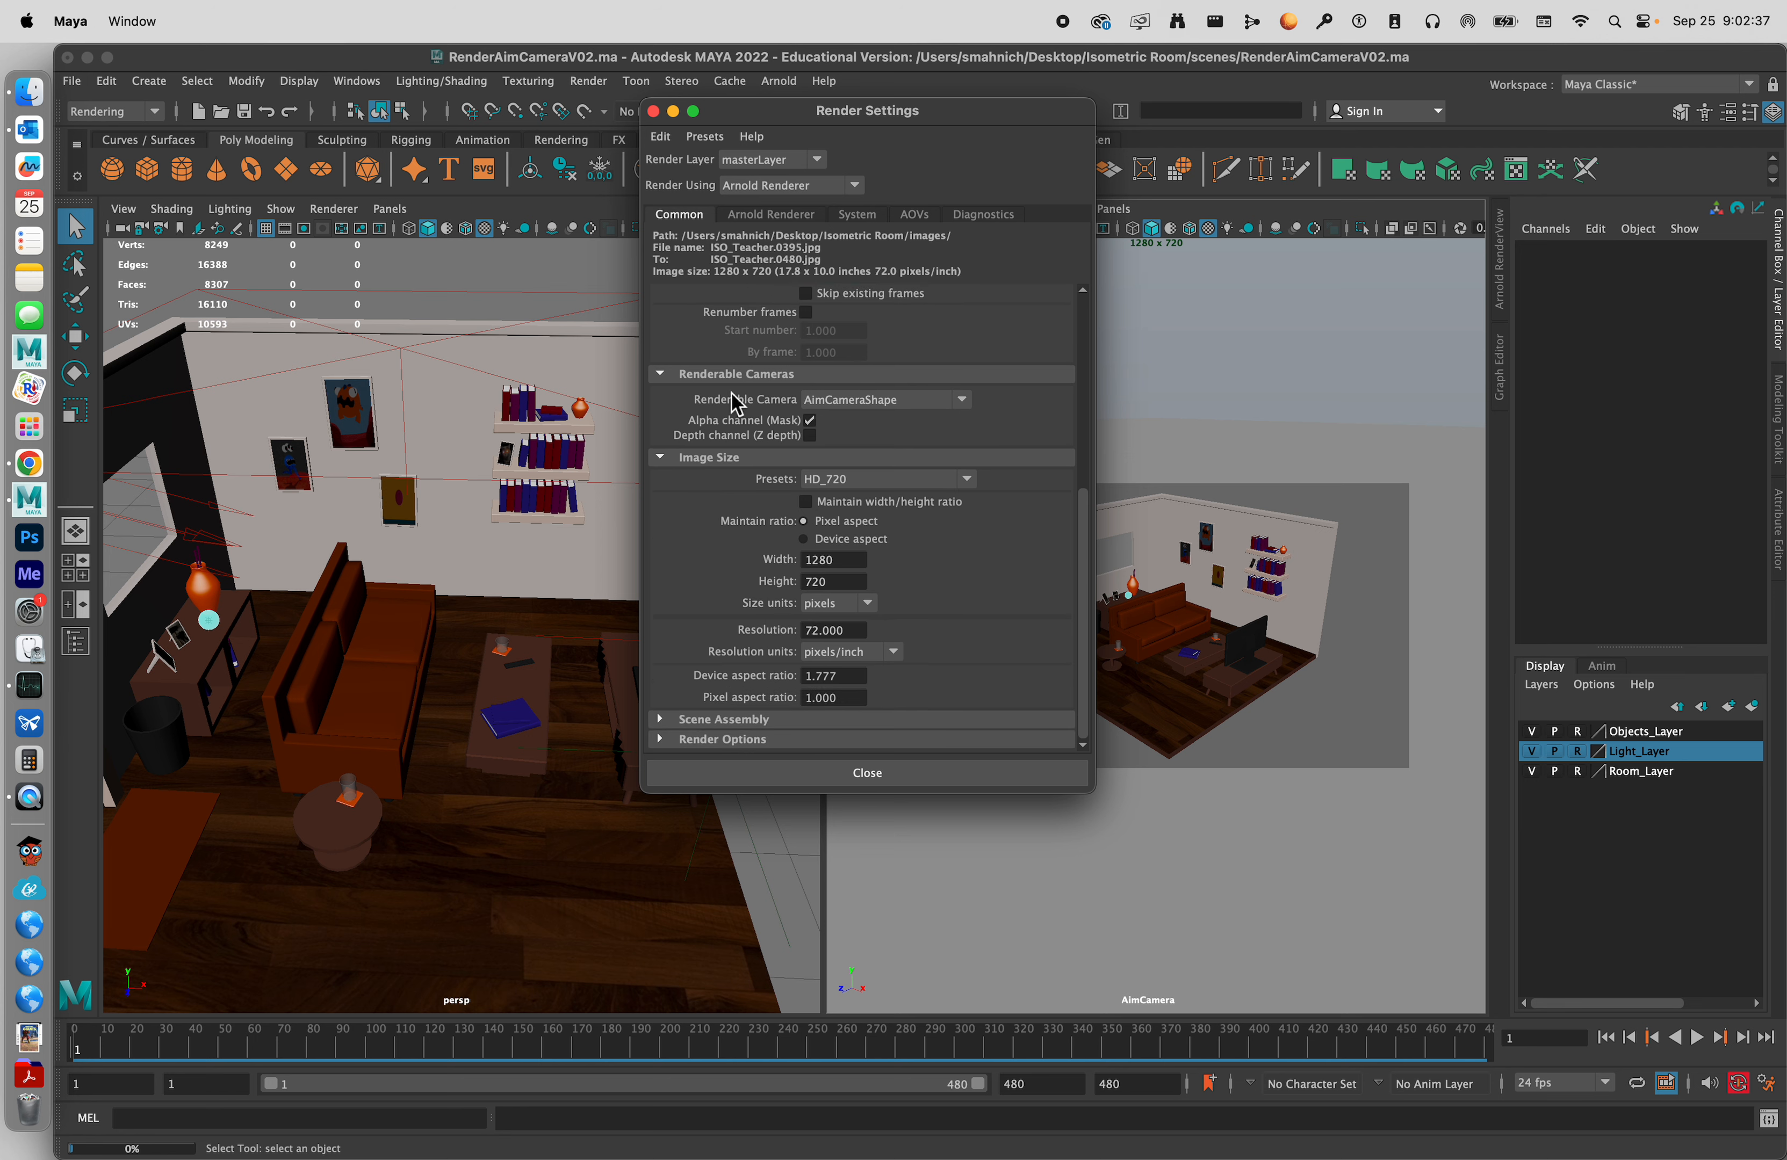
click(867, 401)
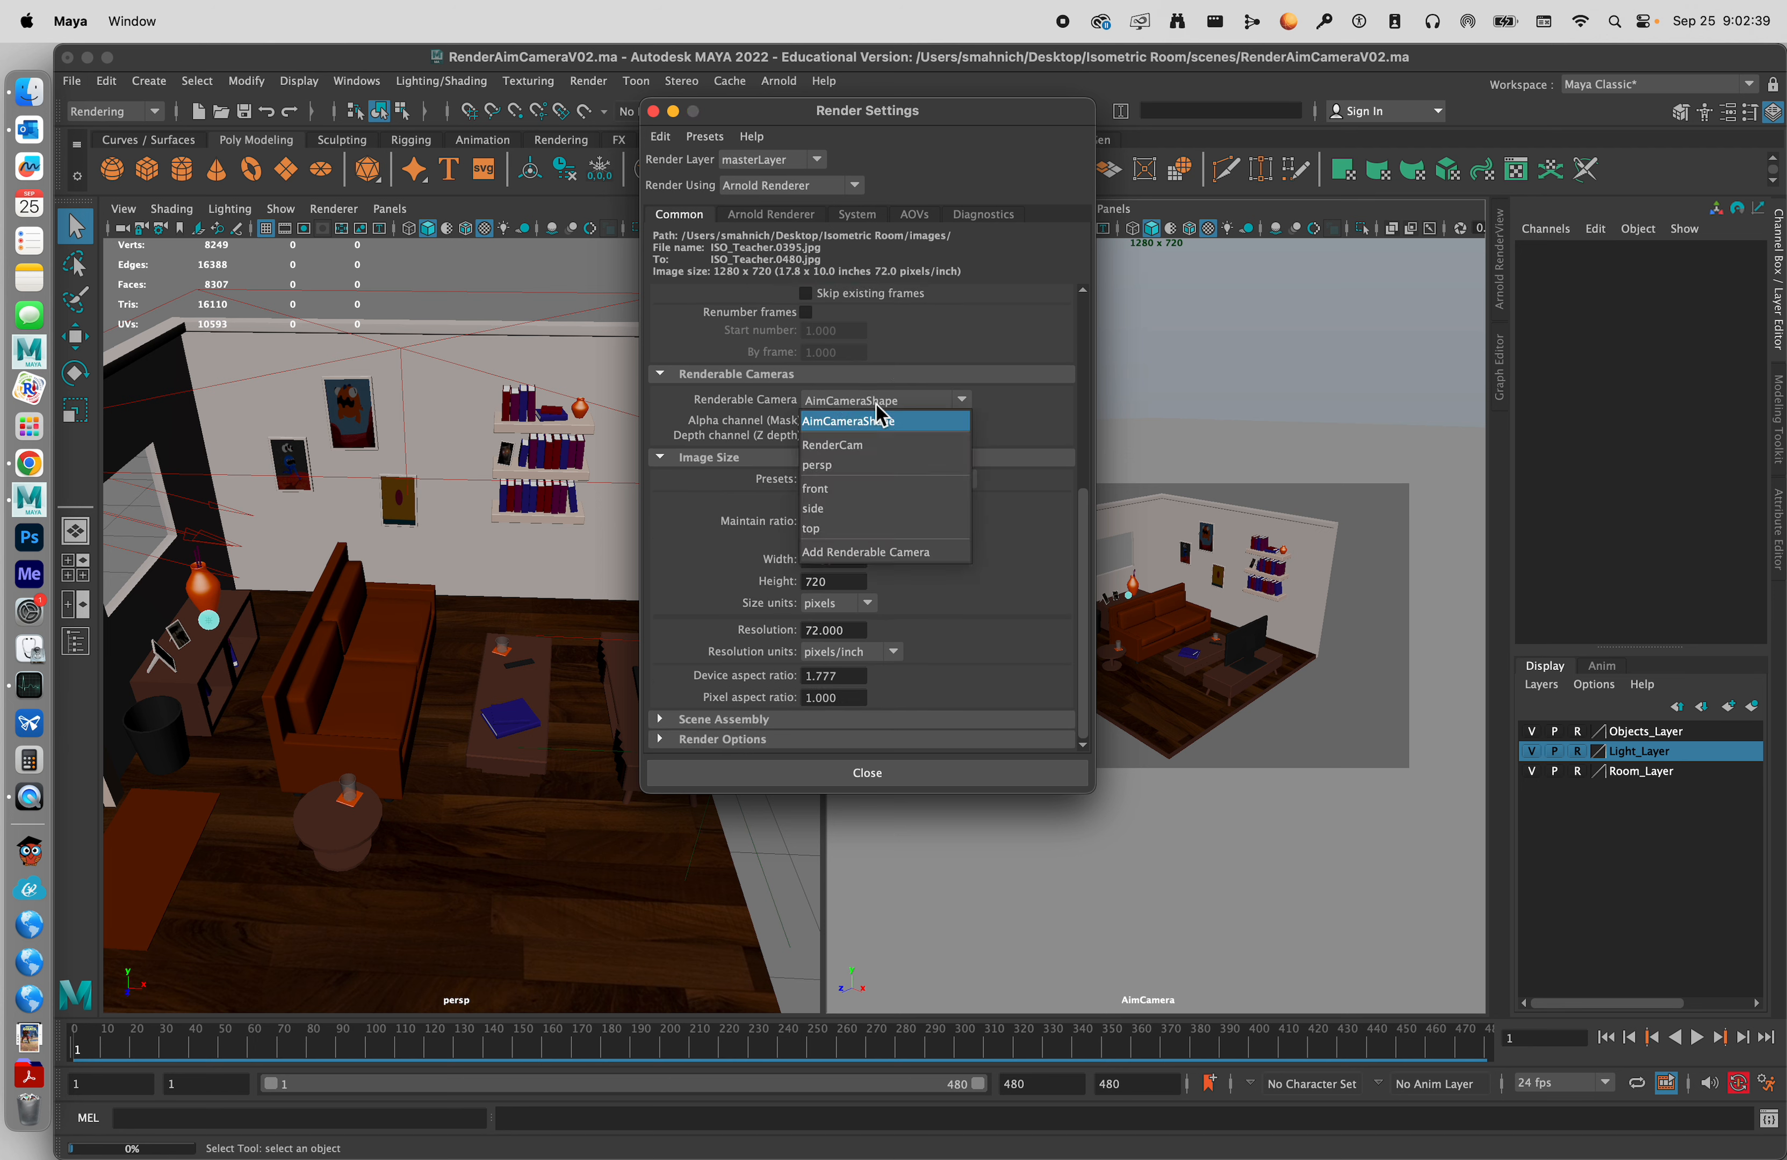
click(889, 422)
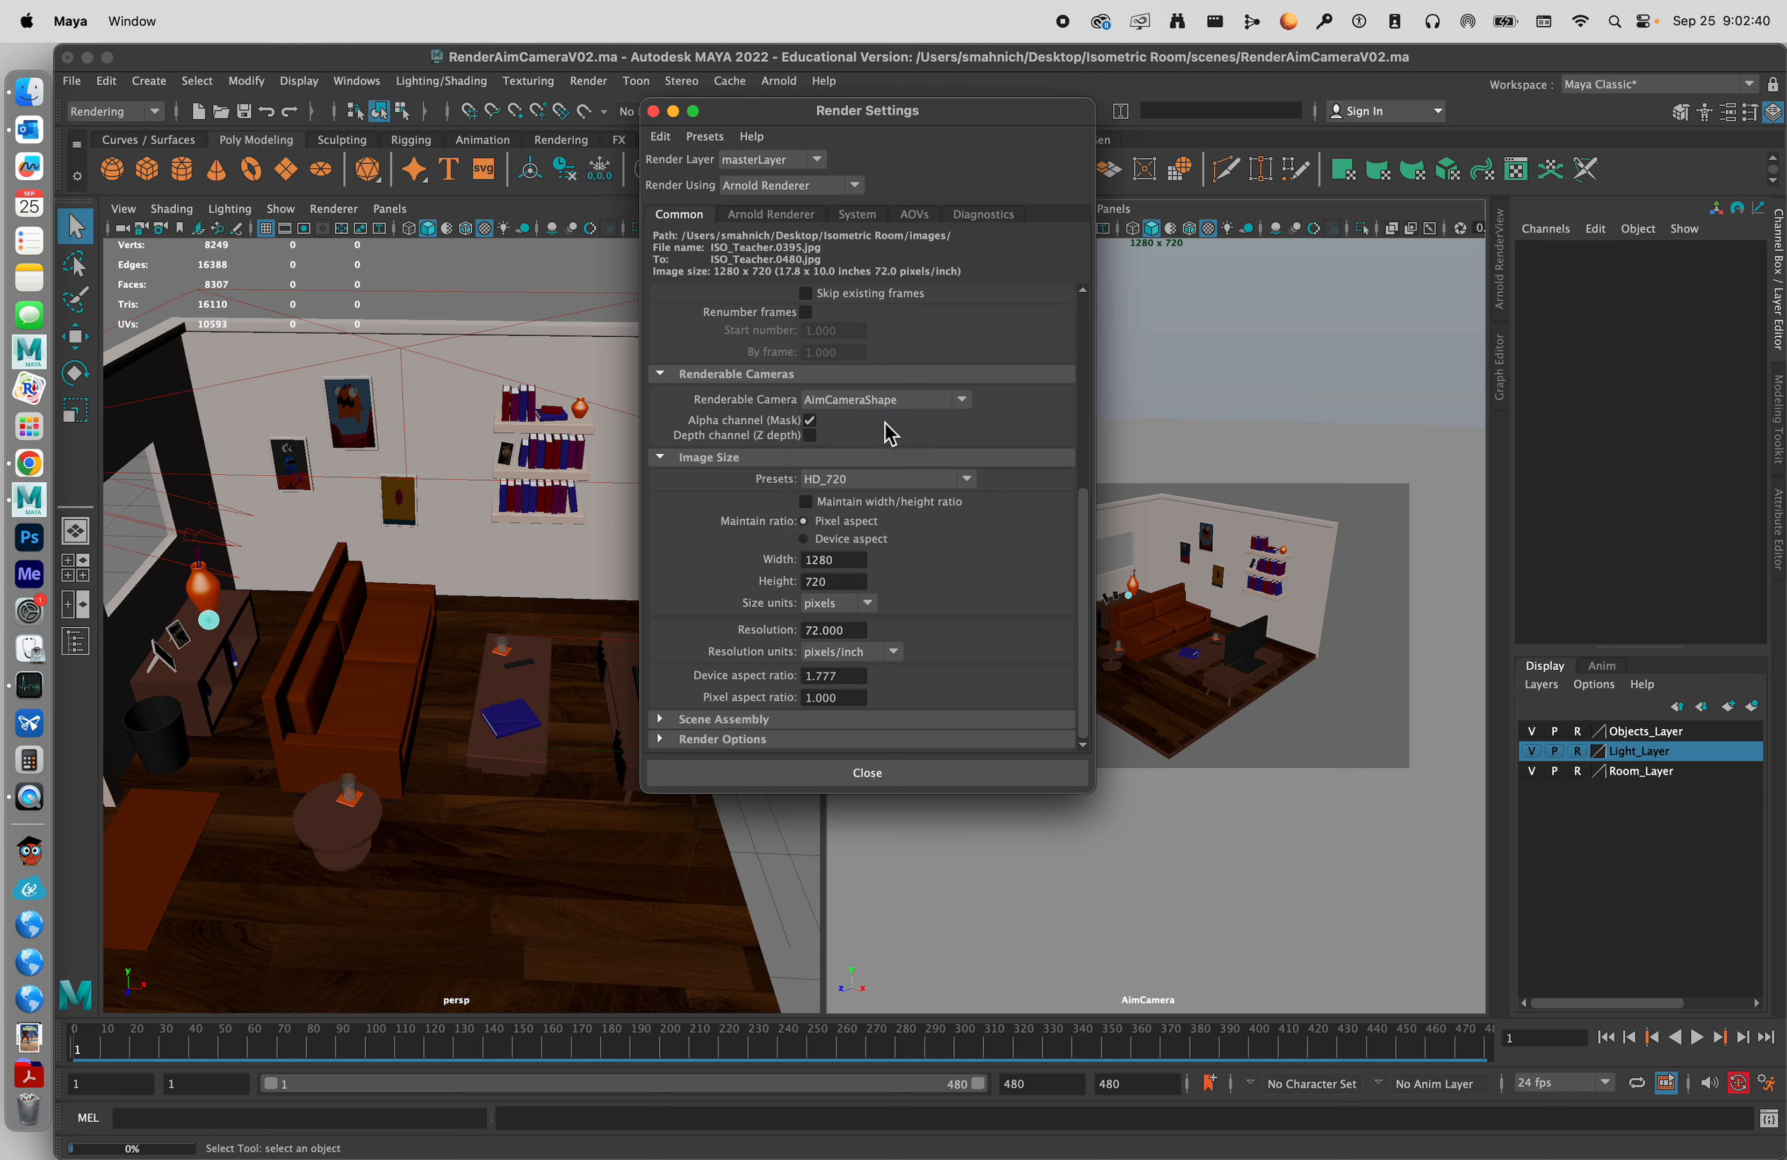
click(910, 400)
click(916, 428)
click(936, 401)
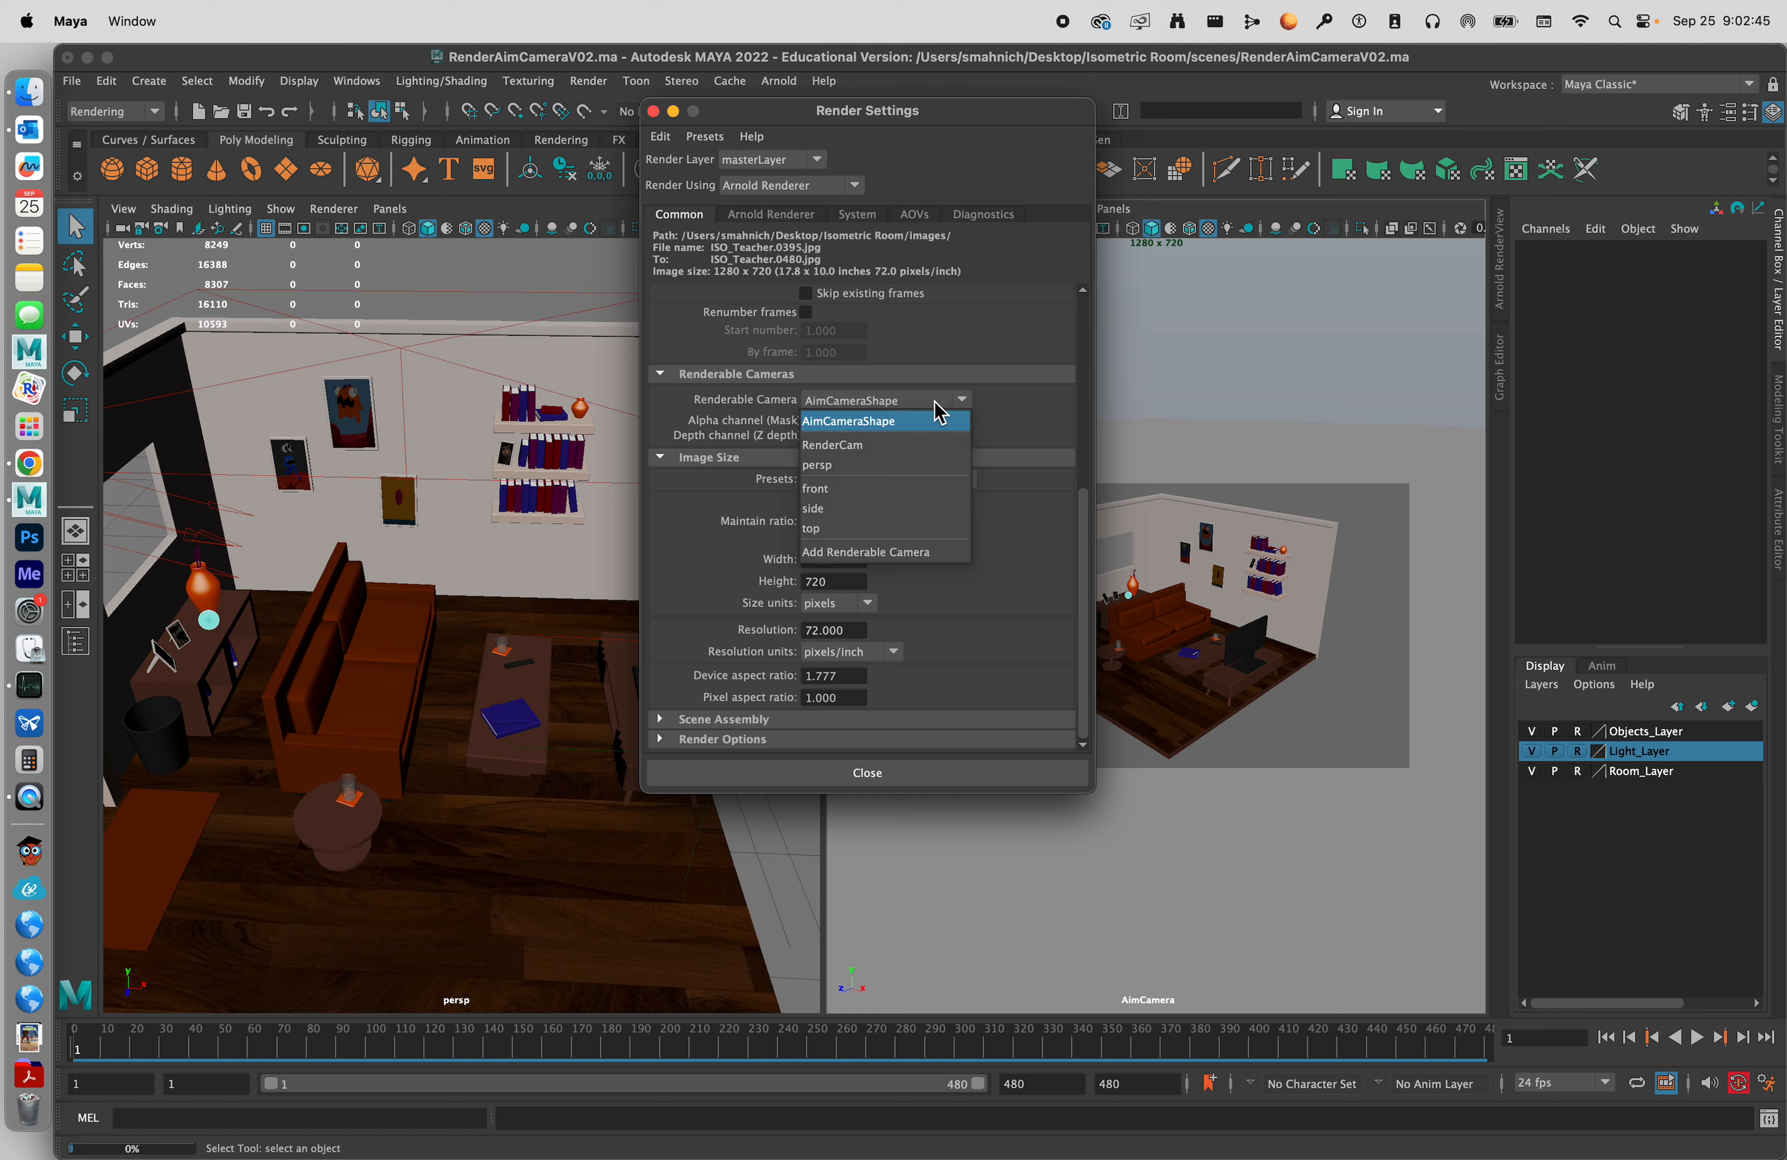
click(1015, 414)
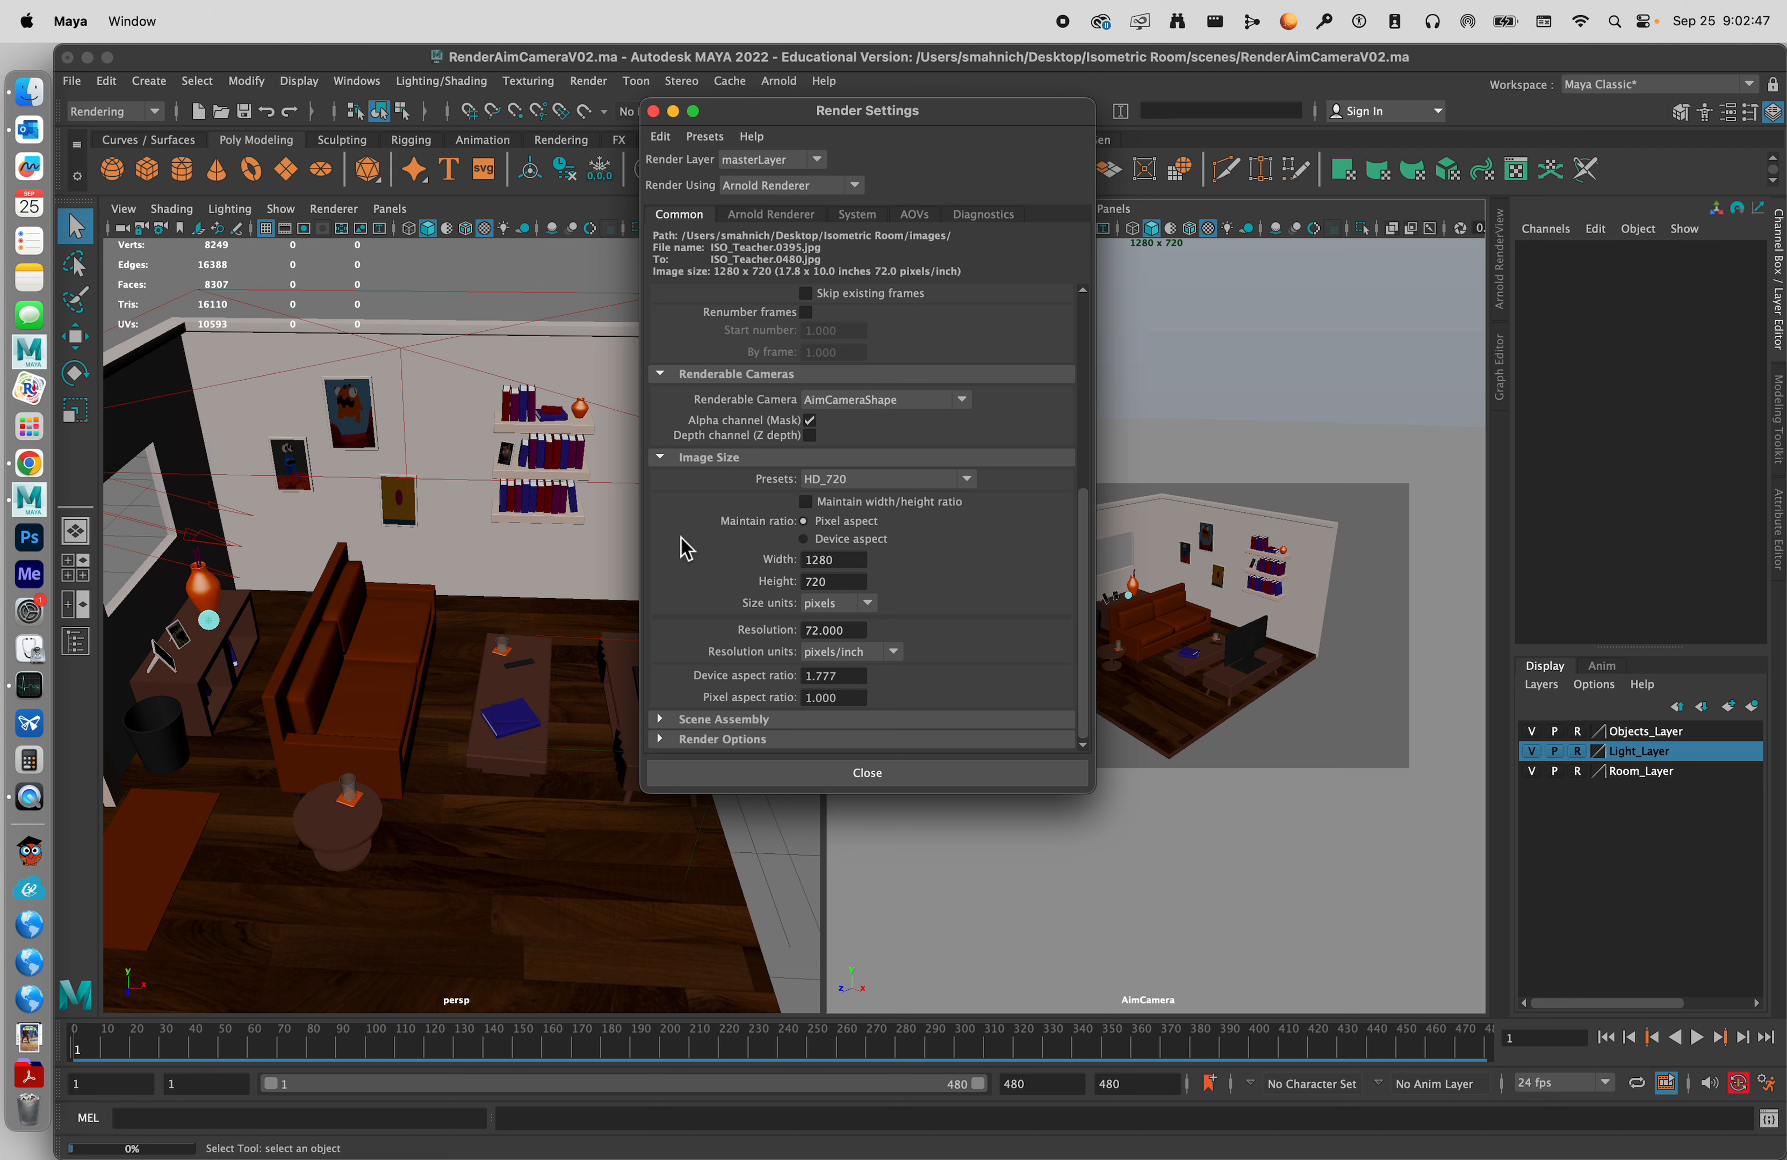
click(922, 481)
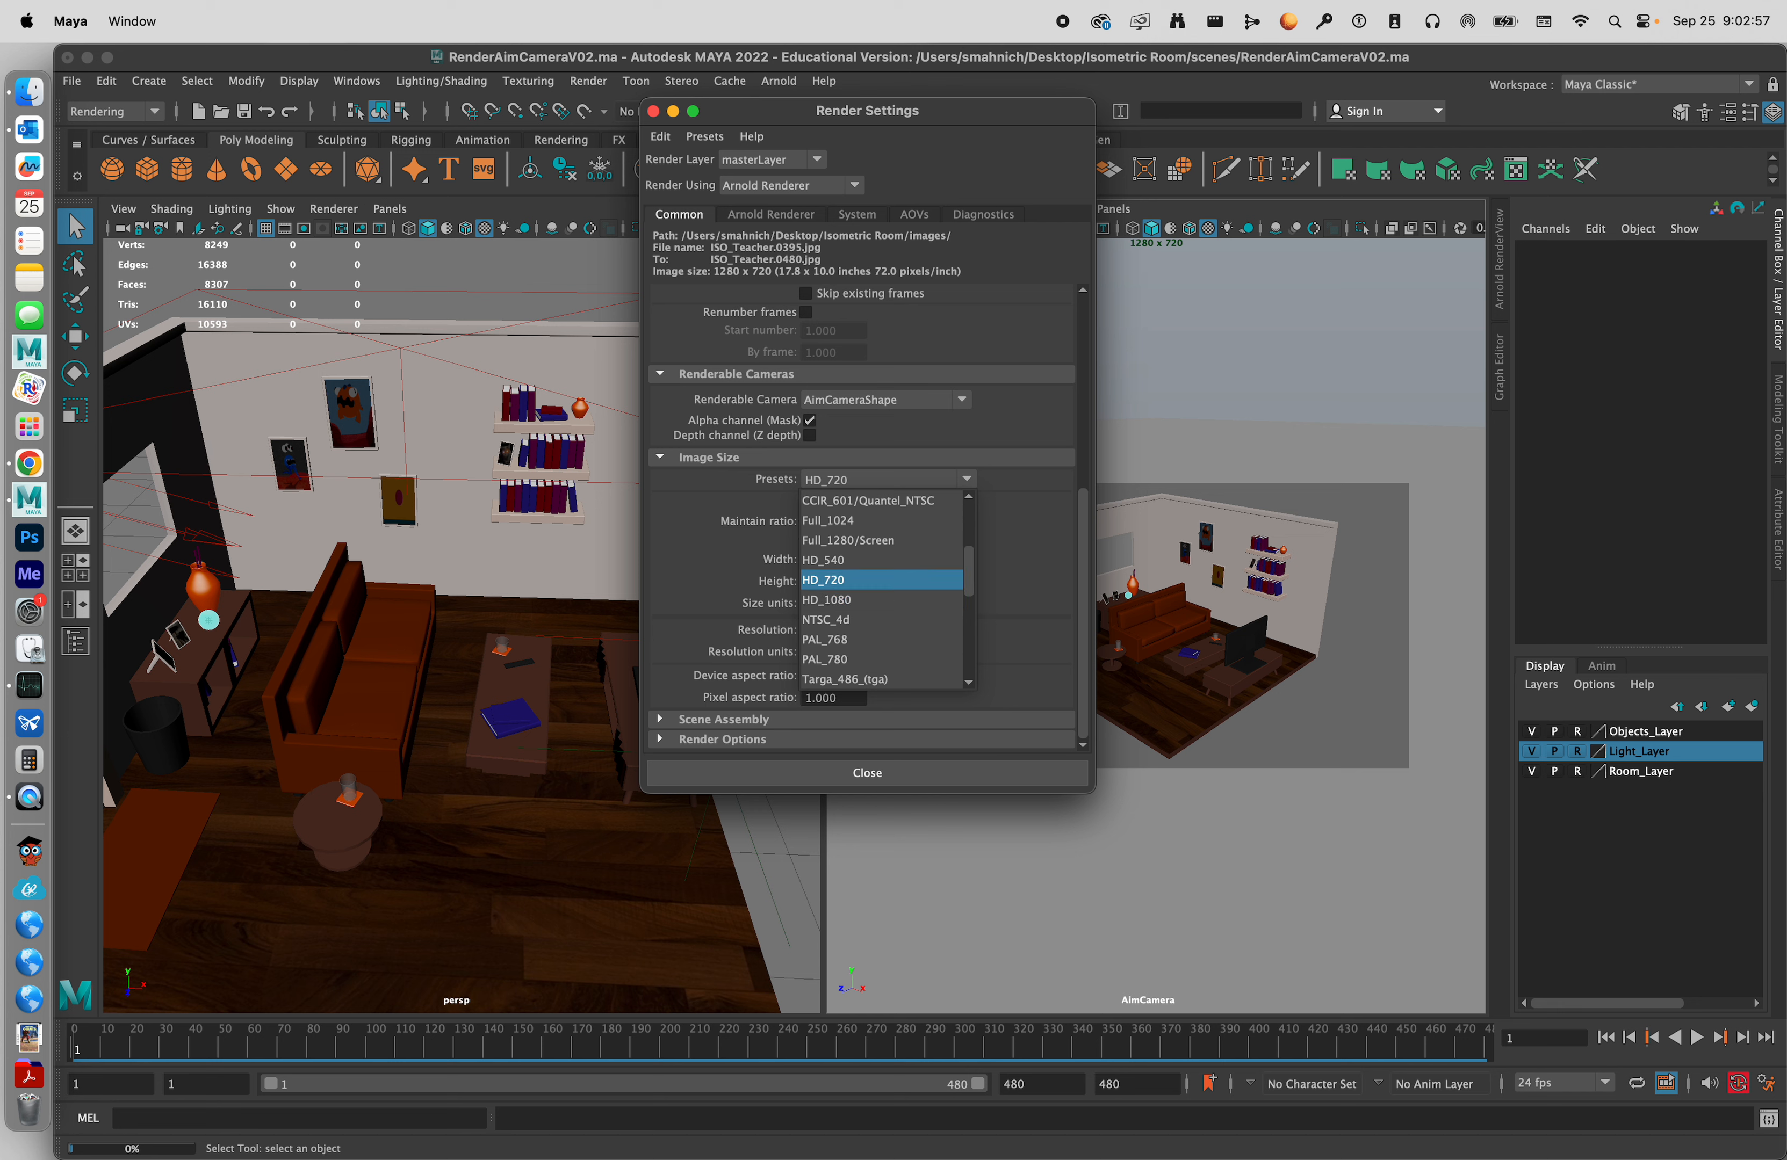
click(909, 579)
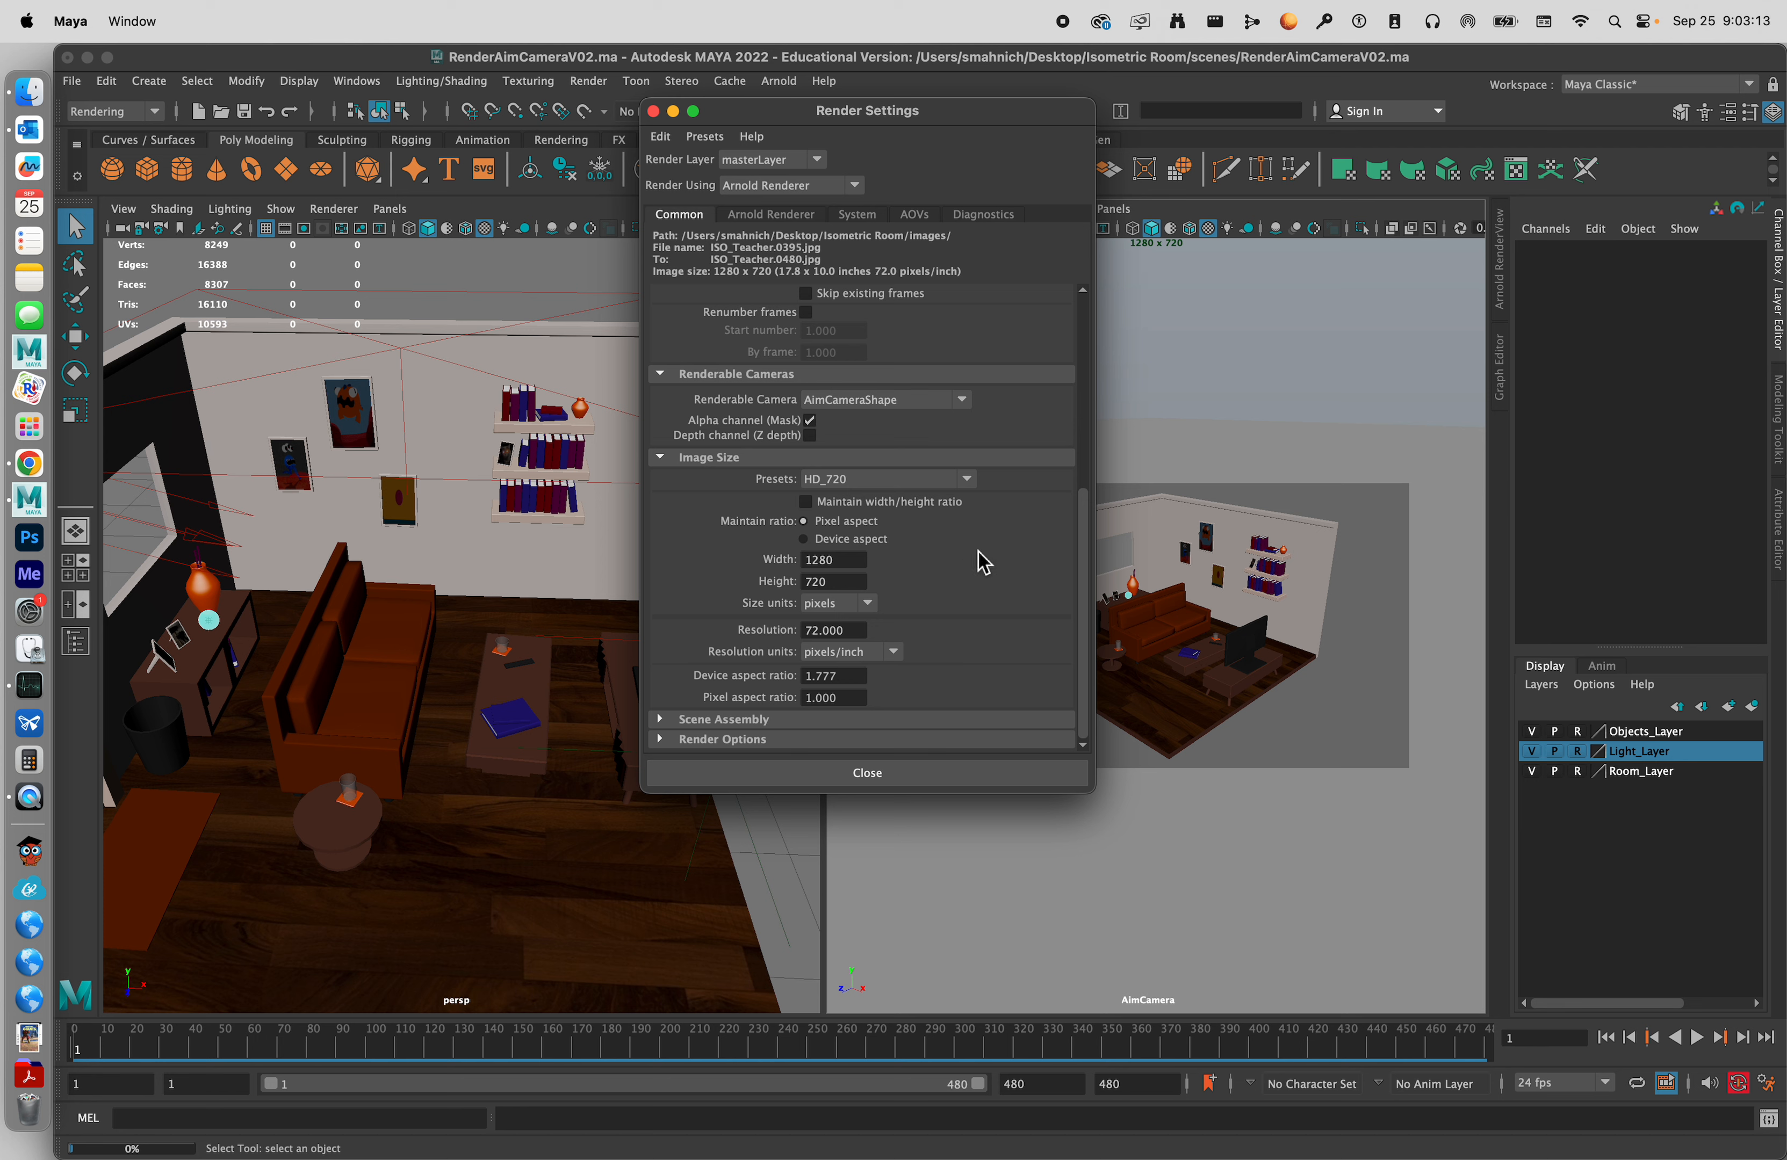
Review the Arnold Renderer sampling settings and close the render settings.
click(764, 215)
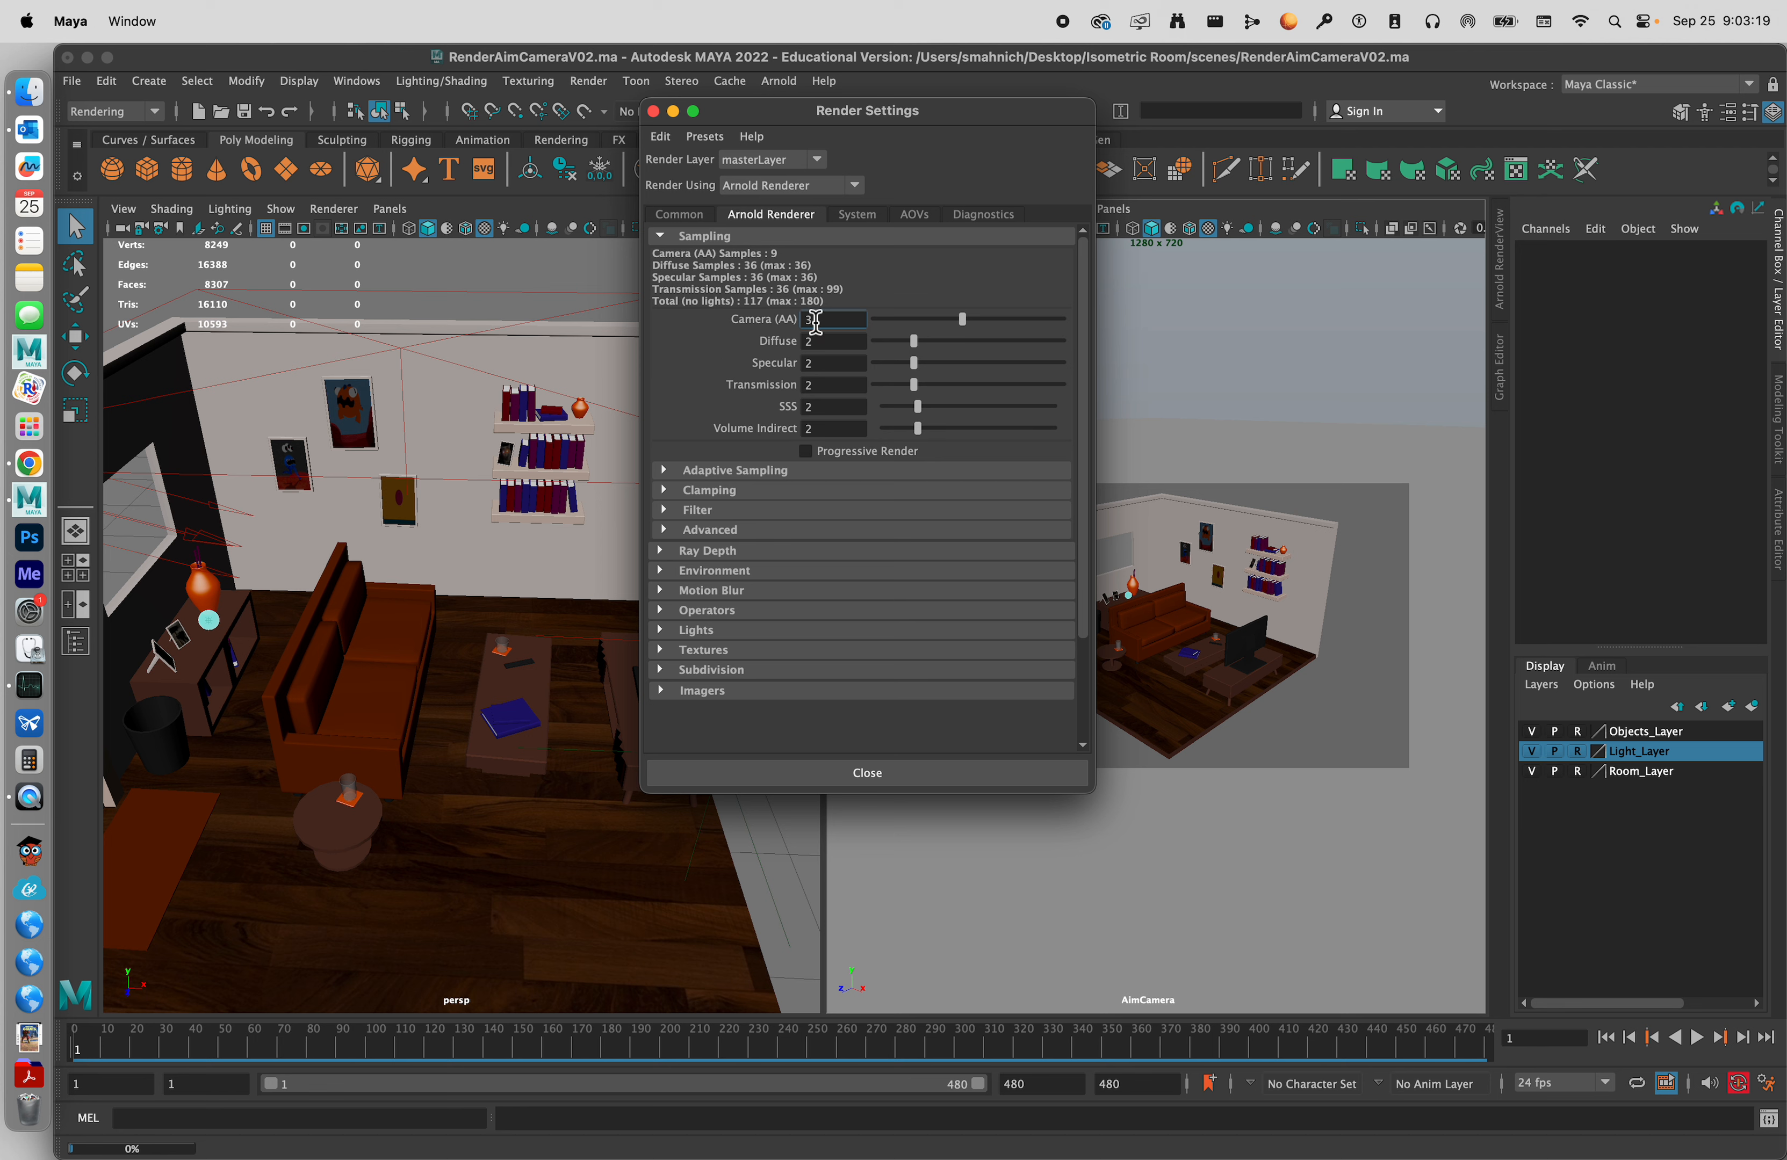
click(691, 214)
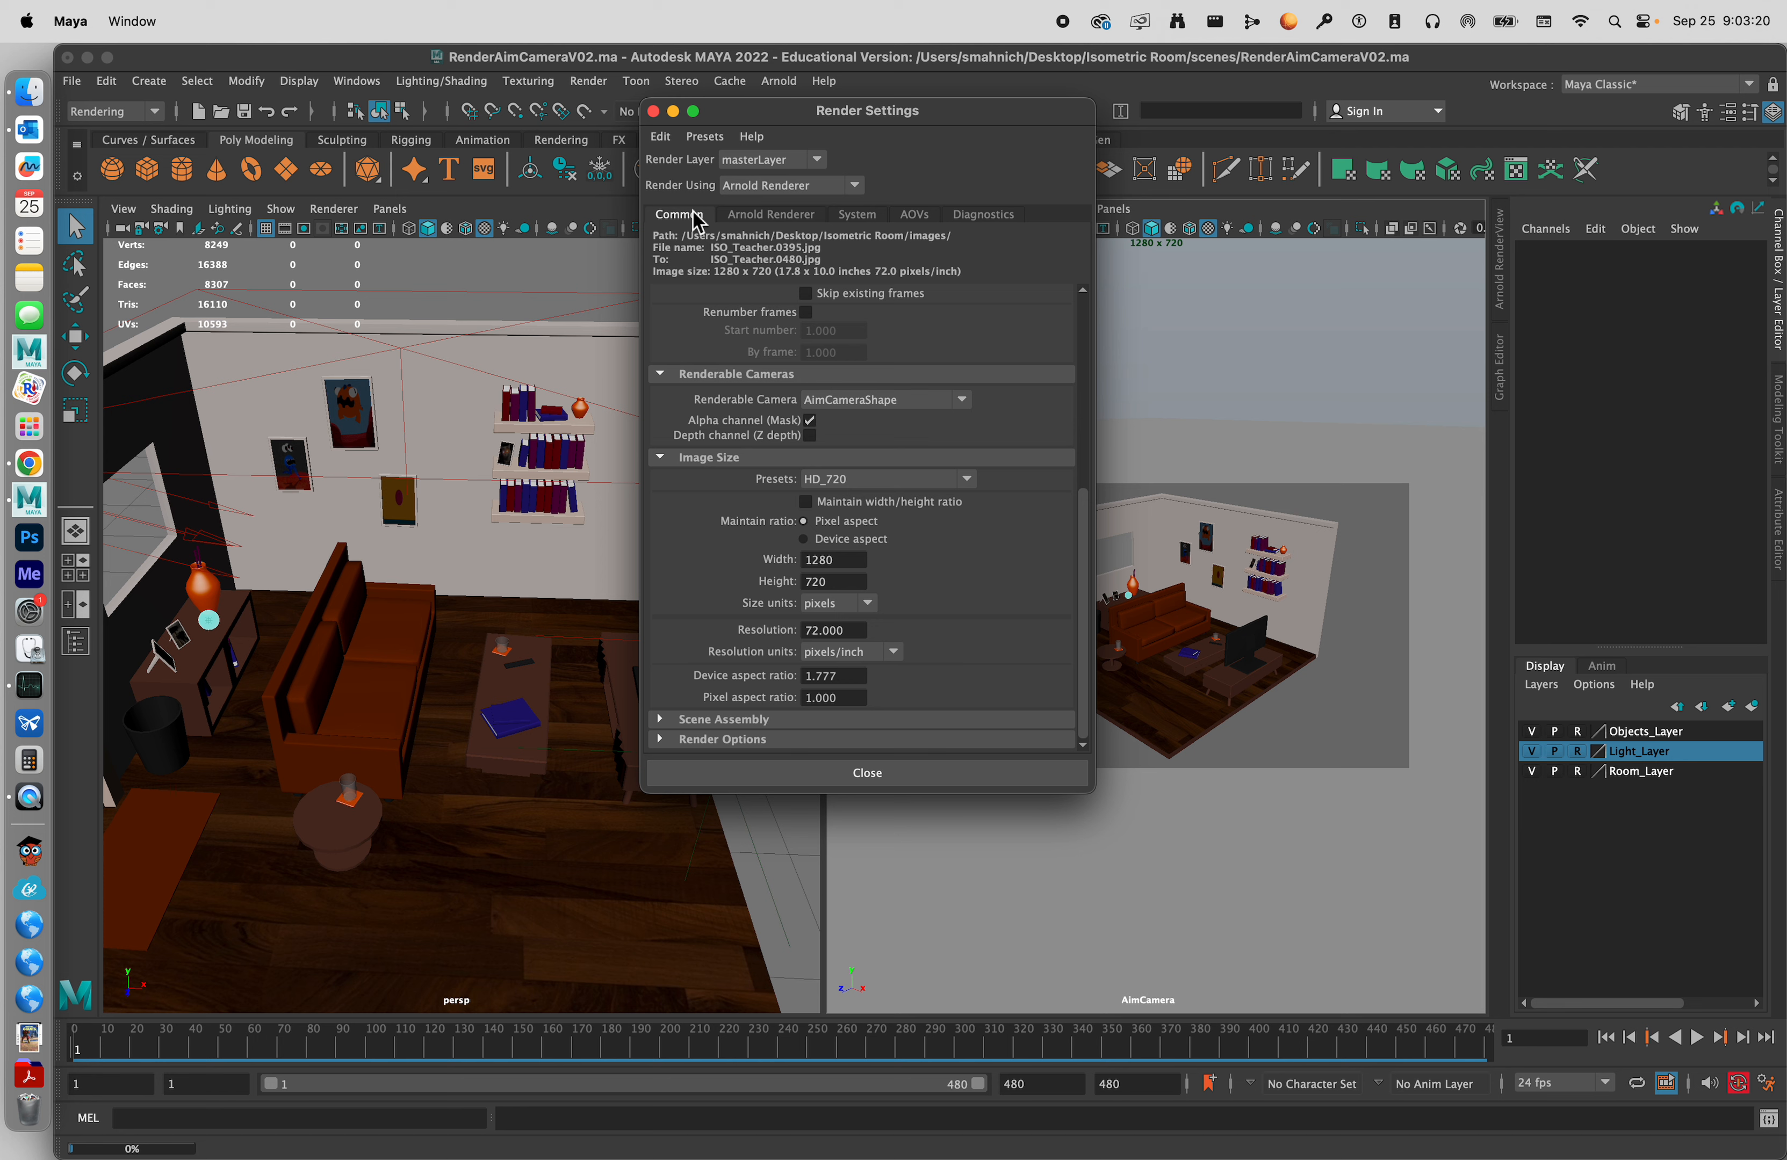
click(913, 773)
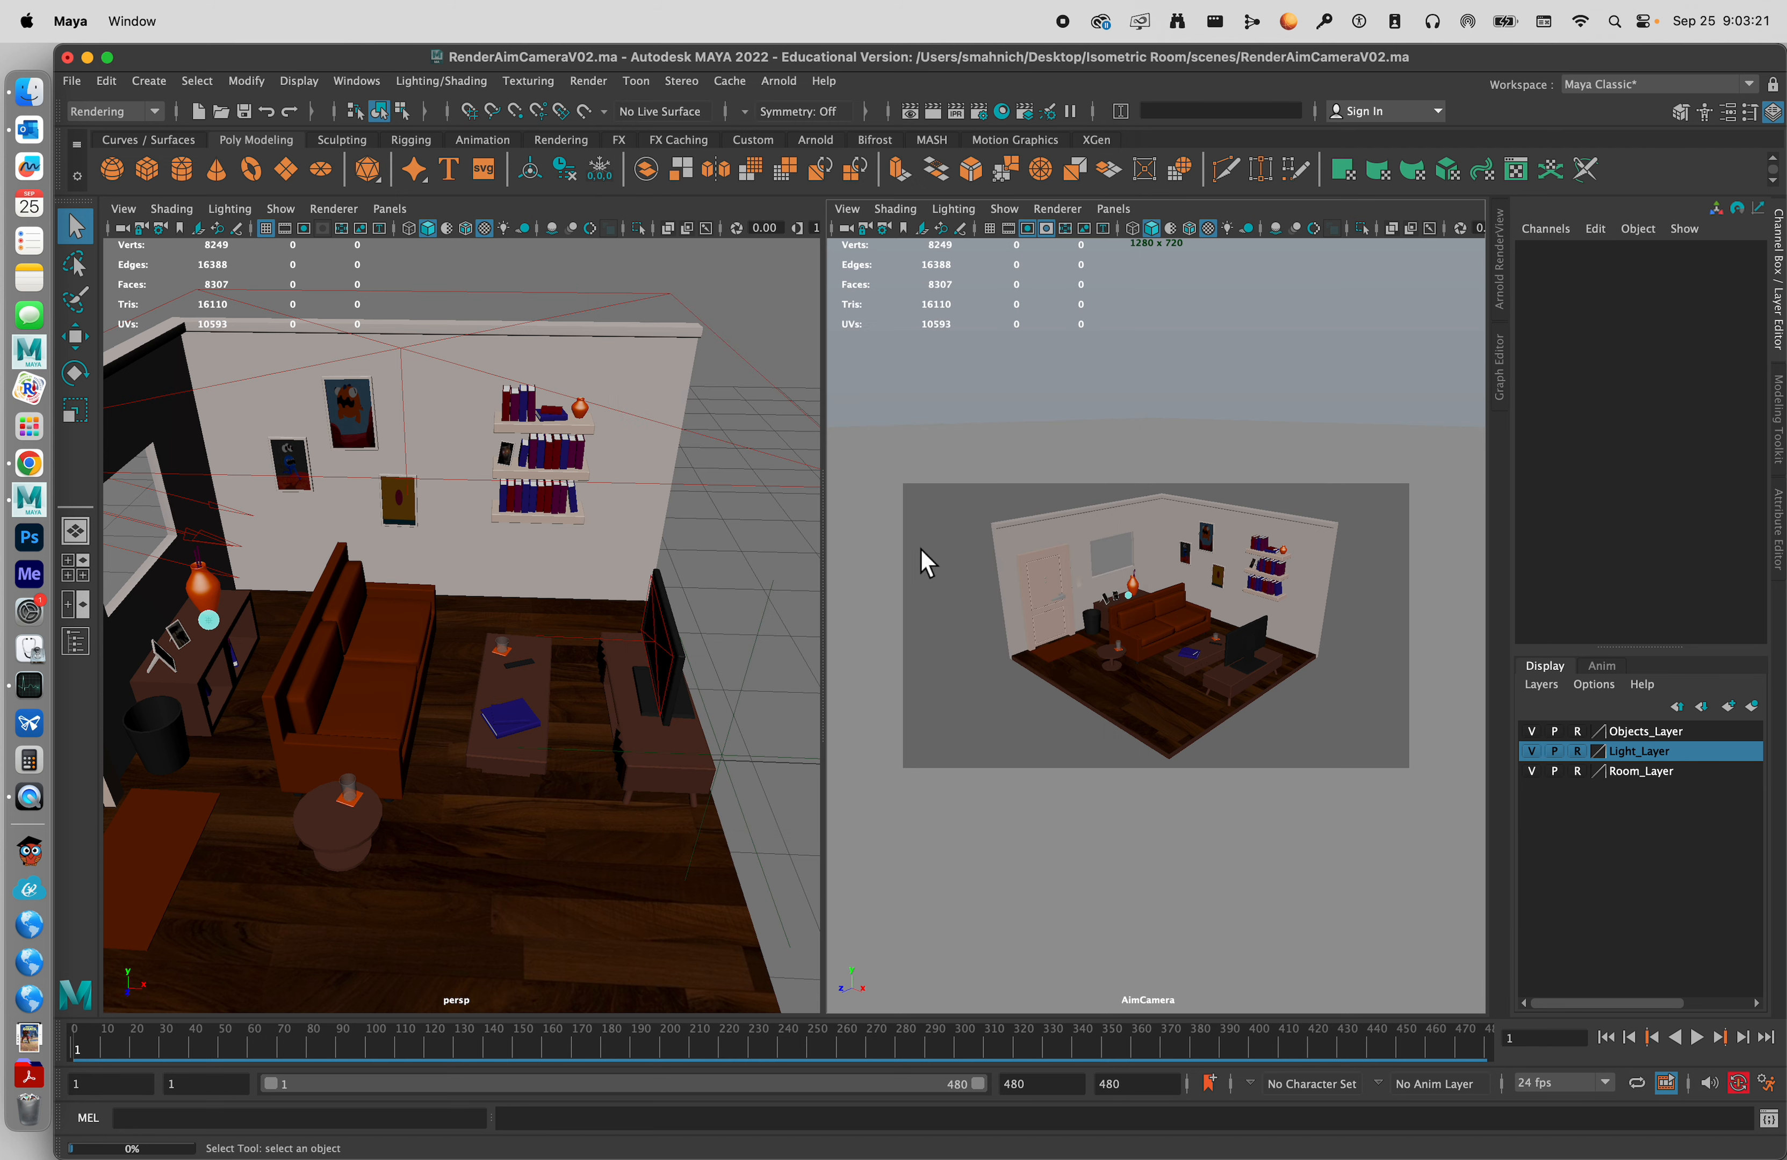
Open the Render Sequence options and choose AimCameraShape as the current camera.
click(143, 112)
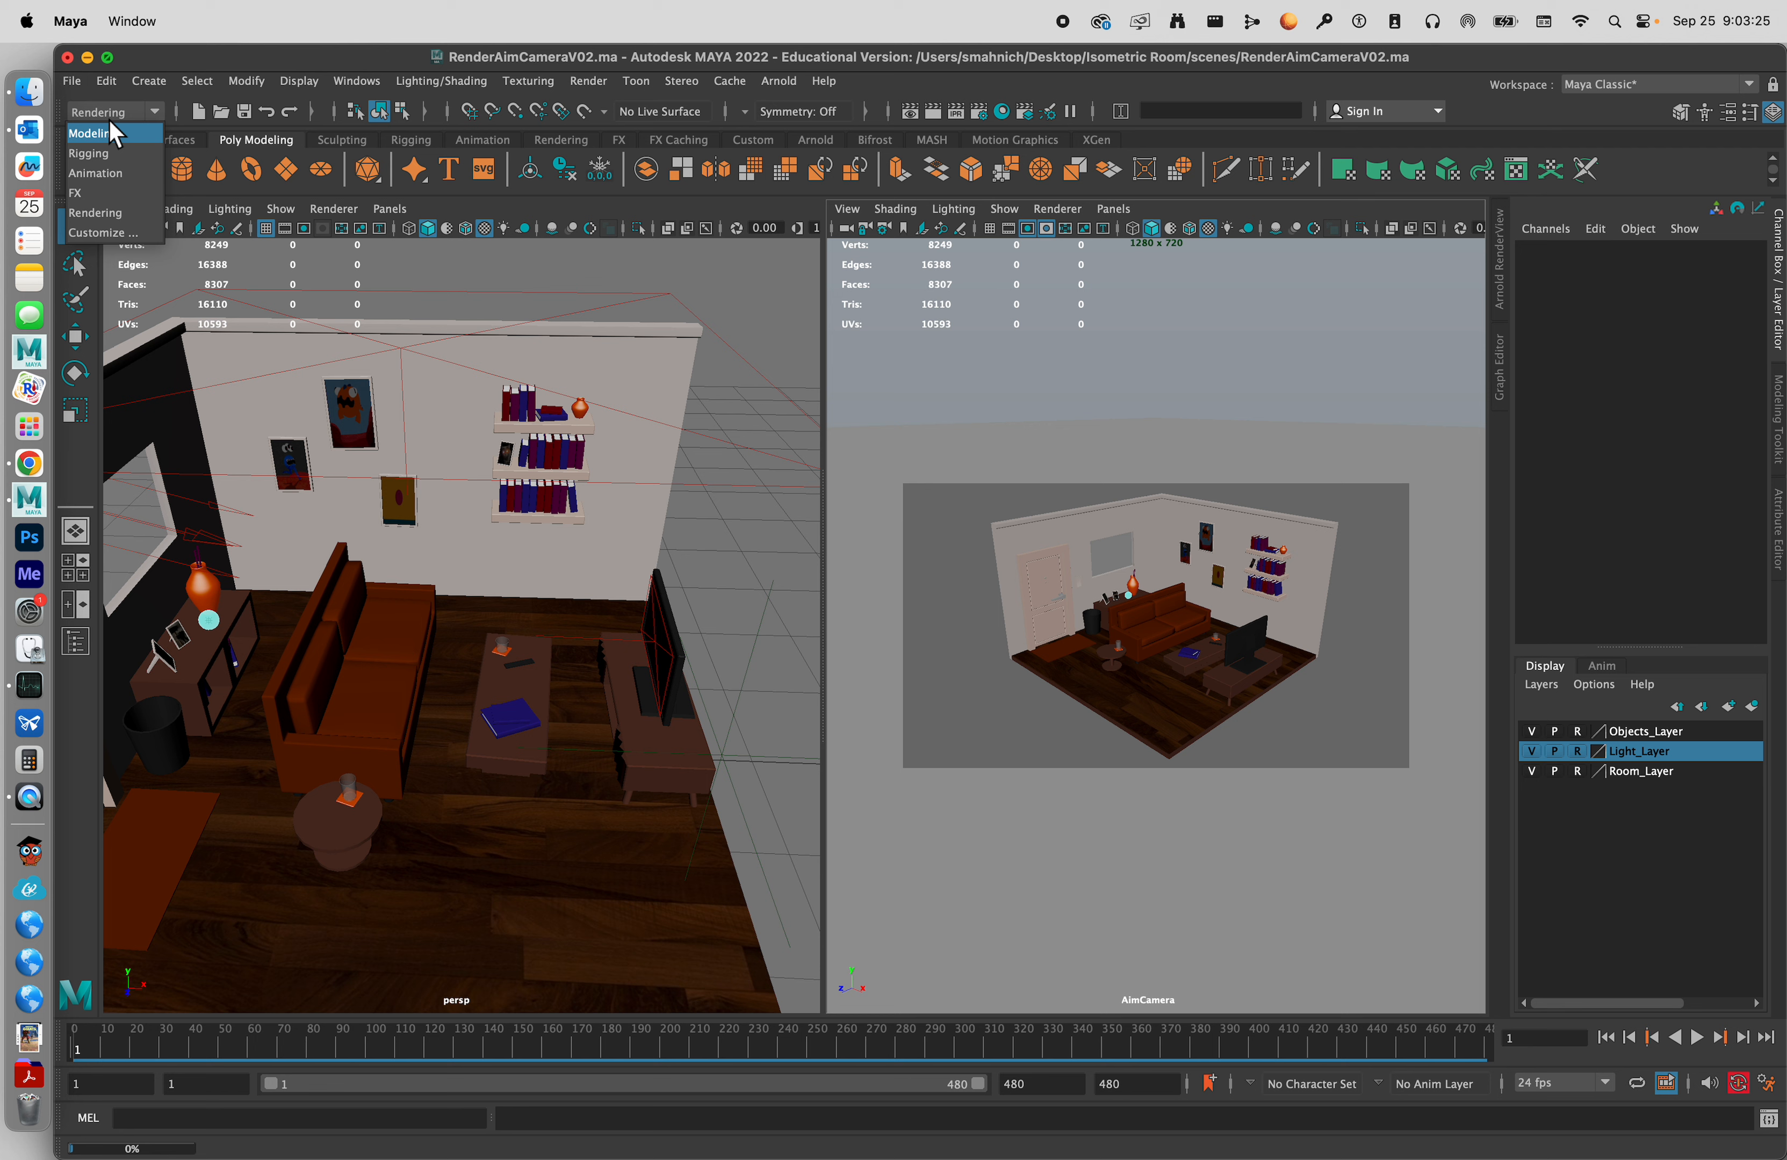
click(141, 211)
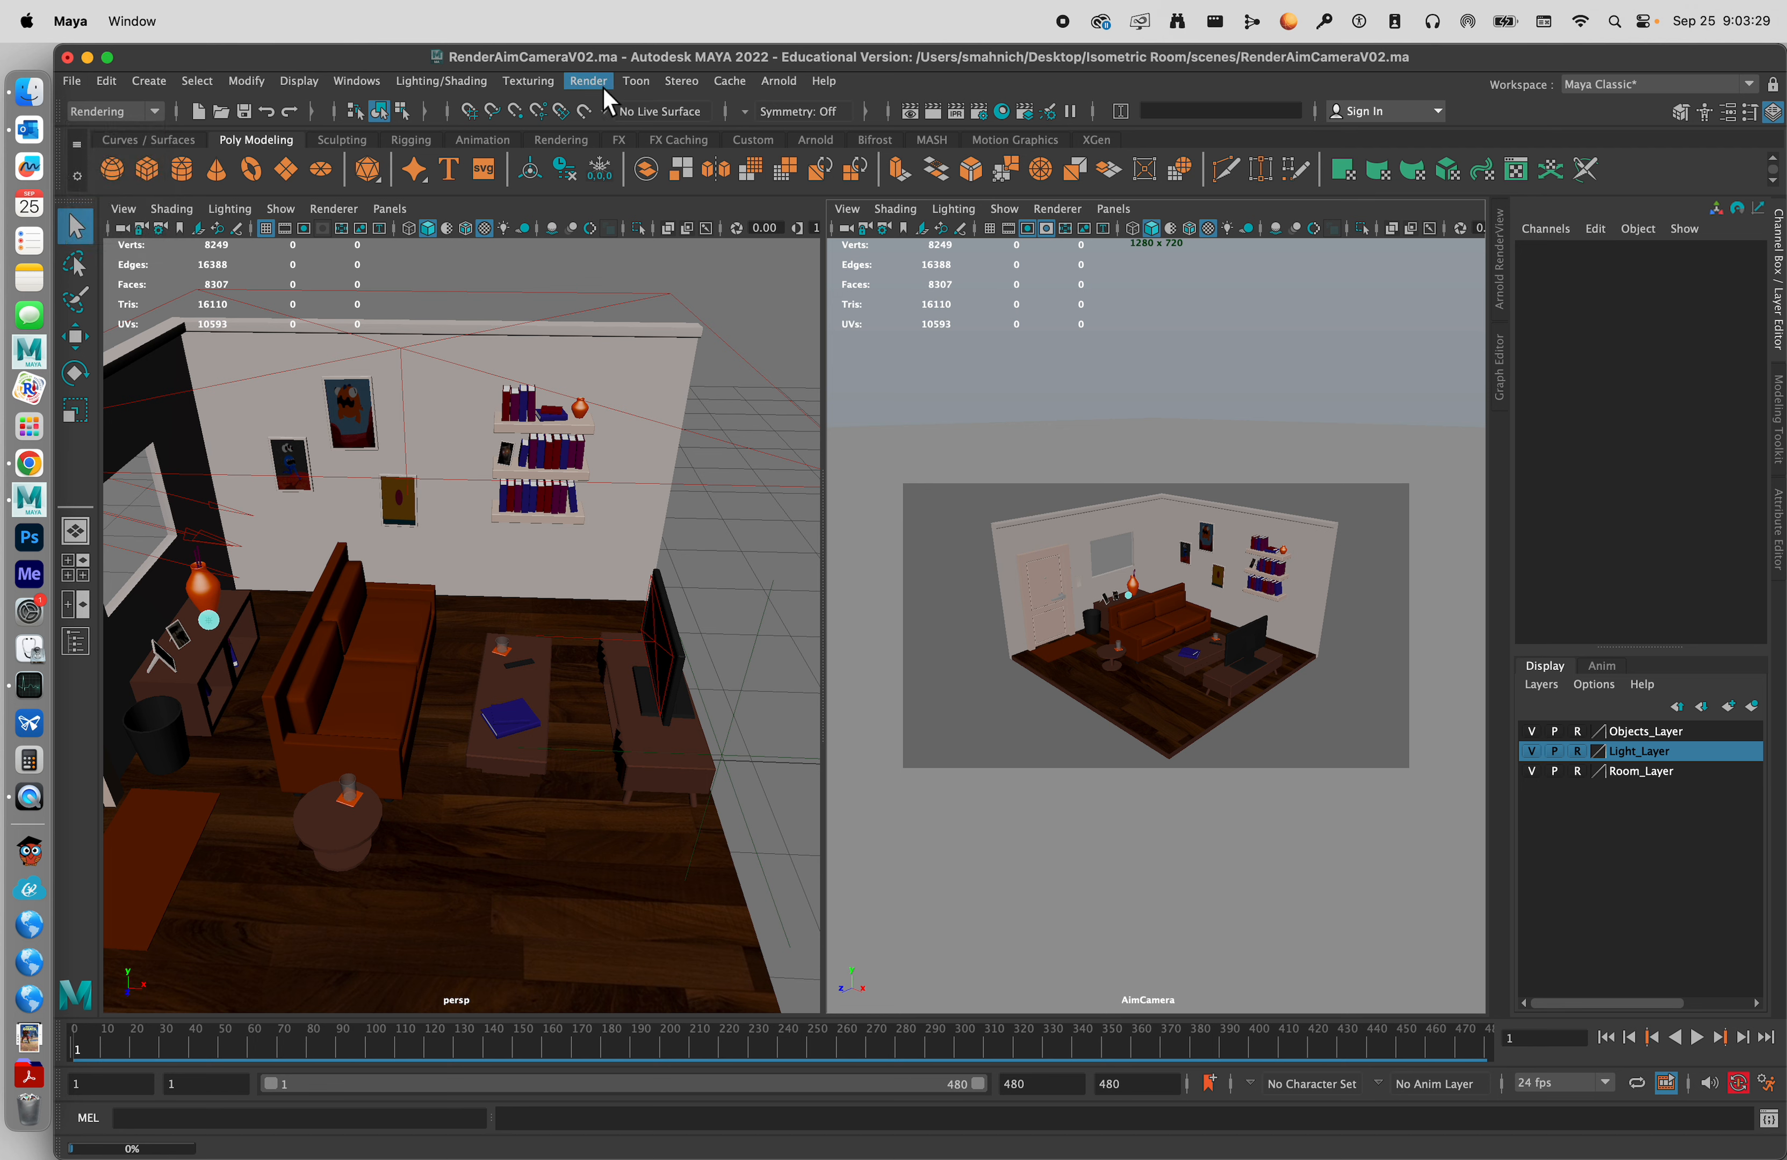
click(588, 81)
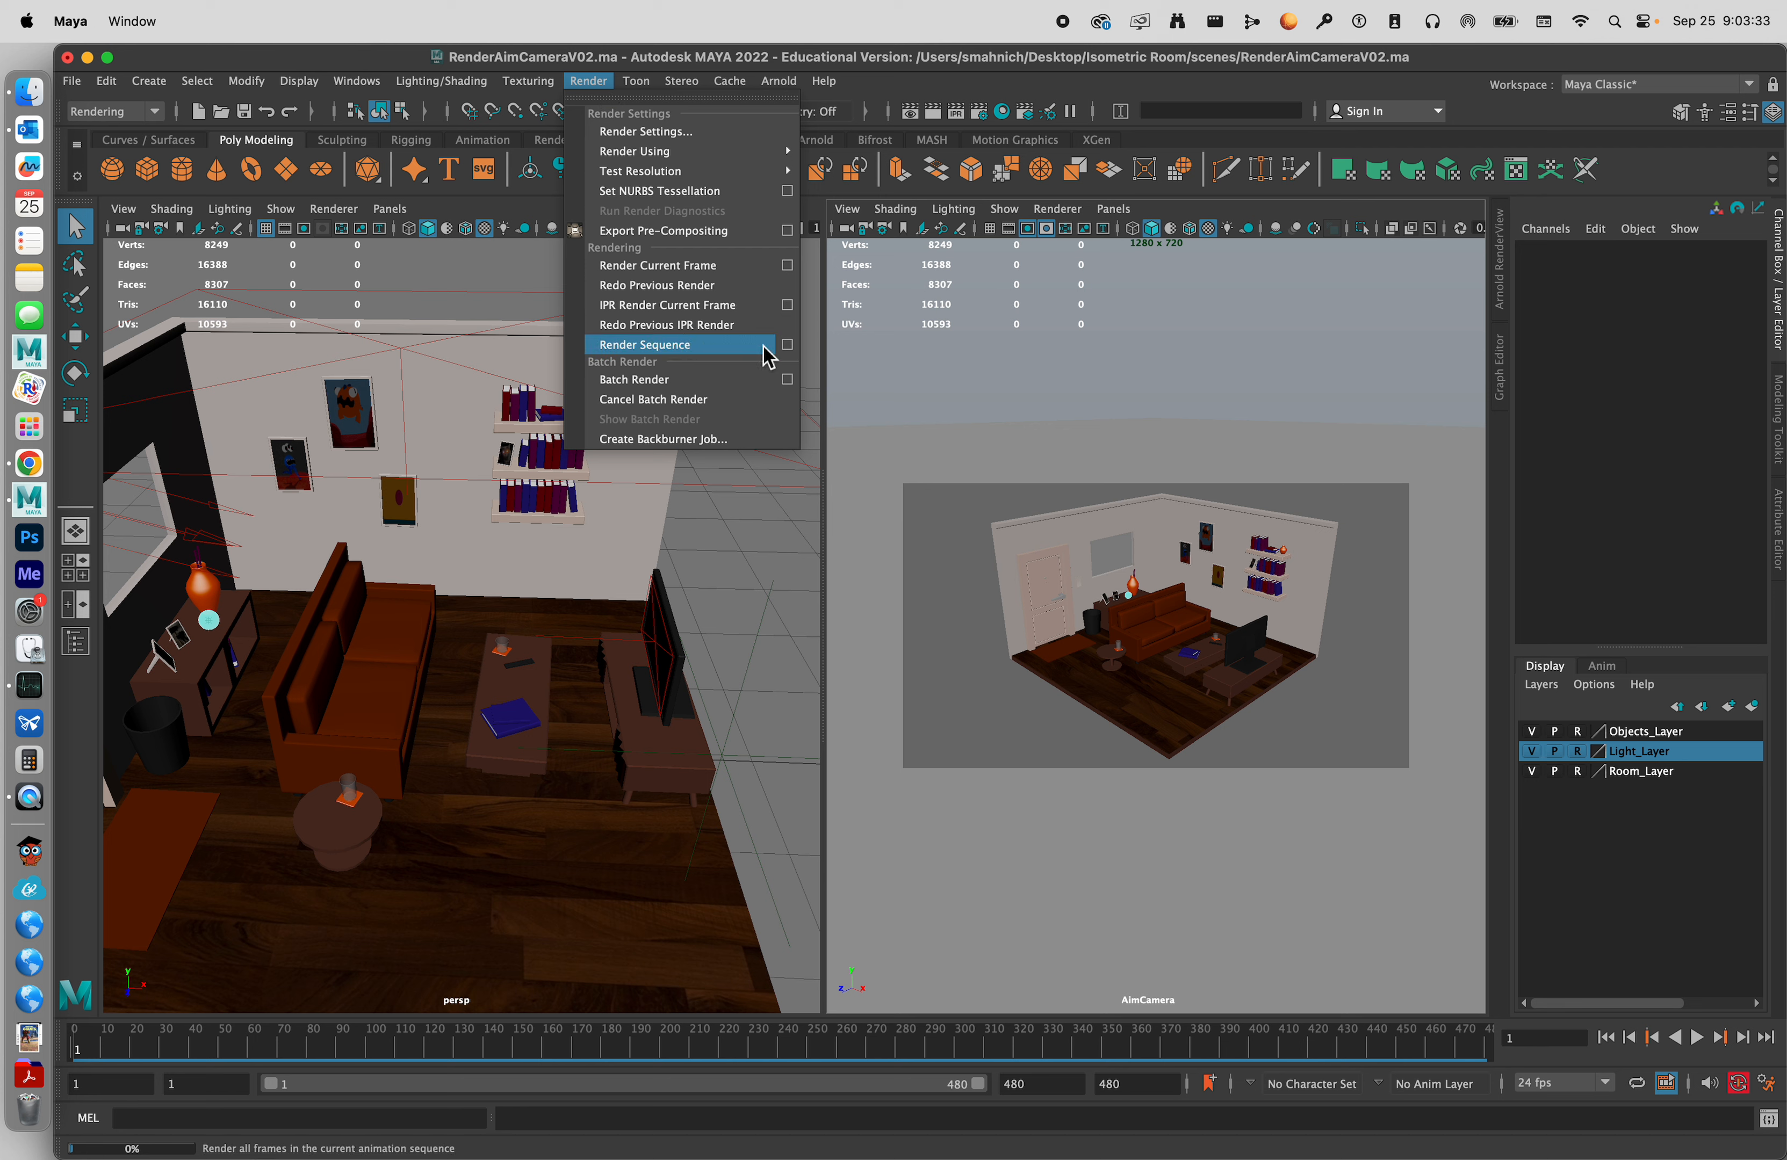
click(787, 345)
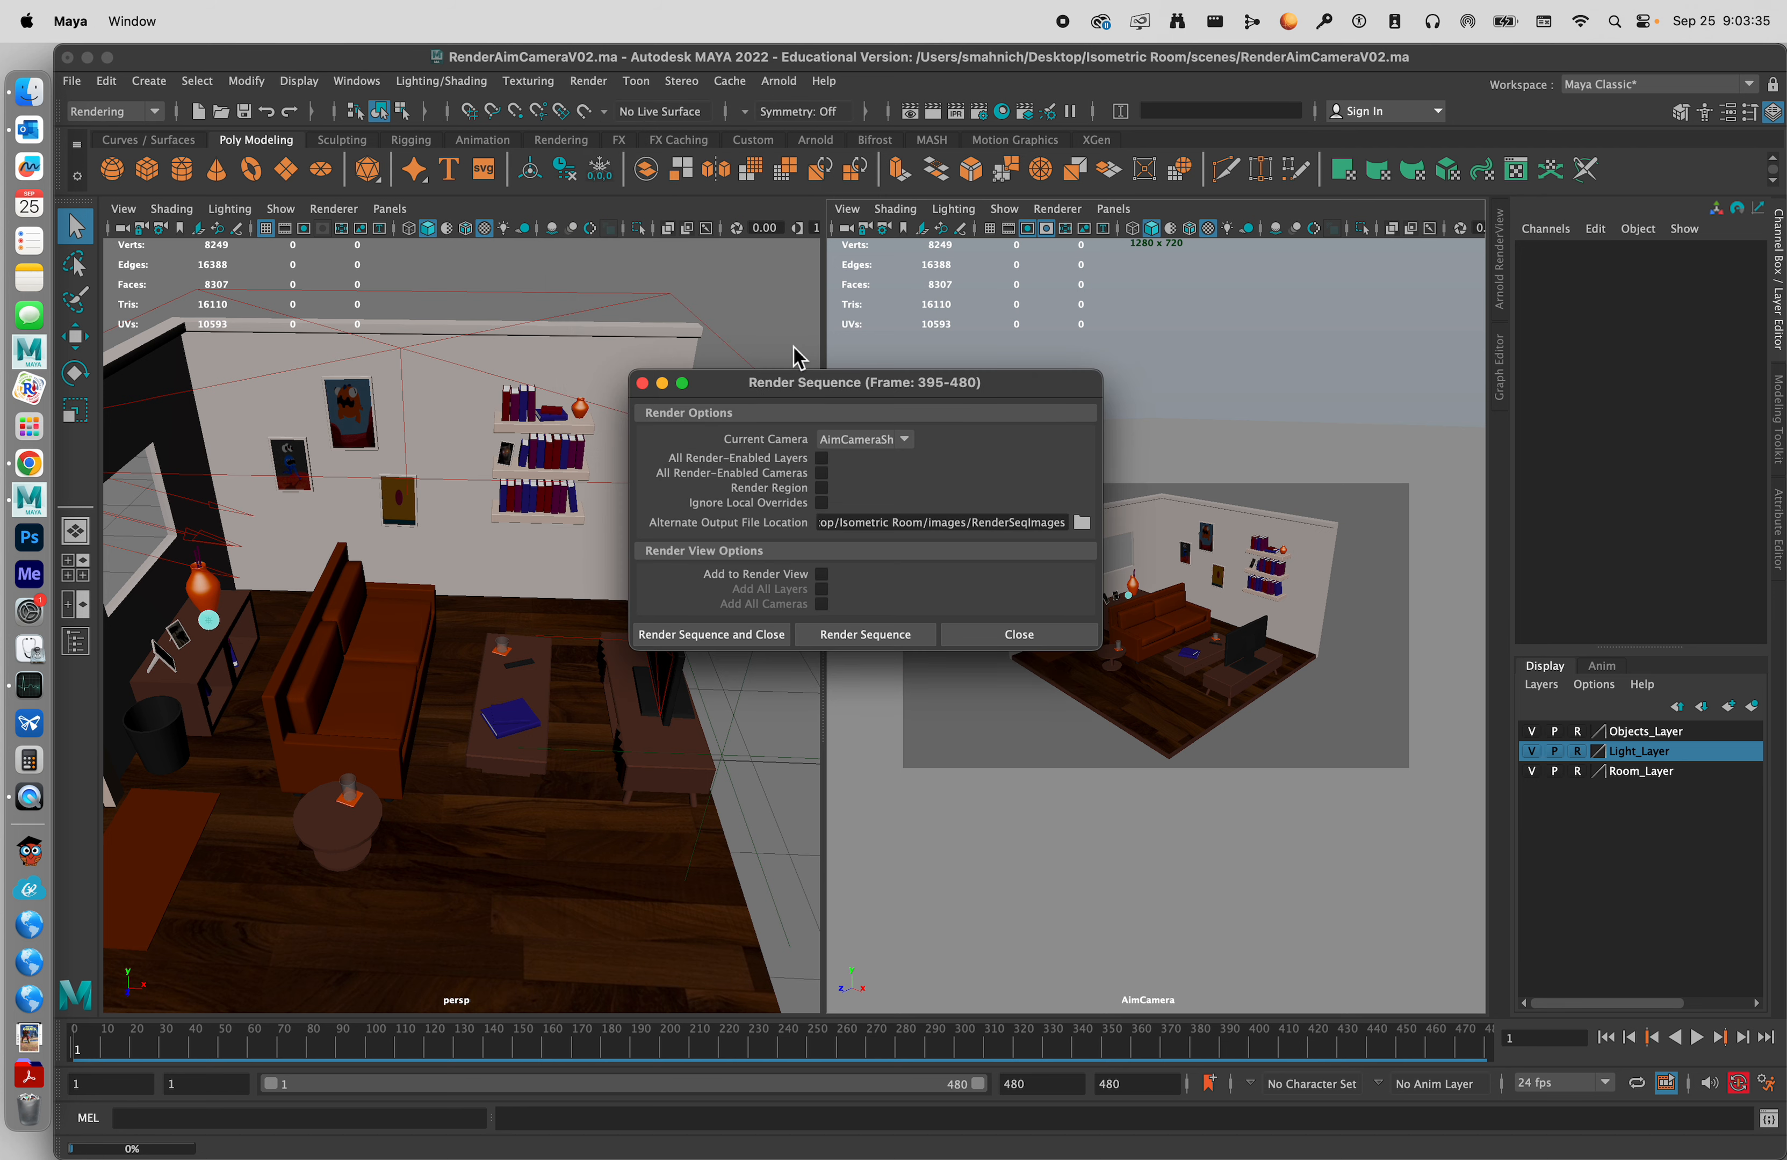
click(893, 441)
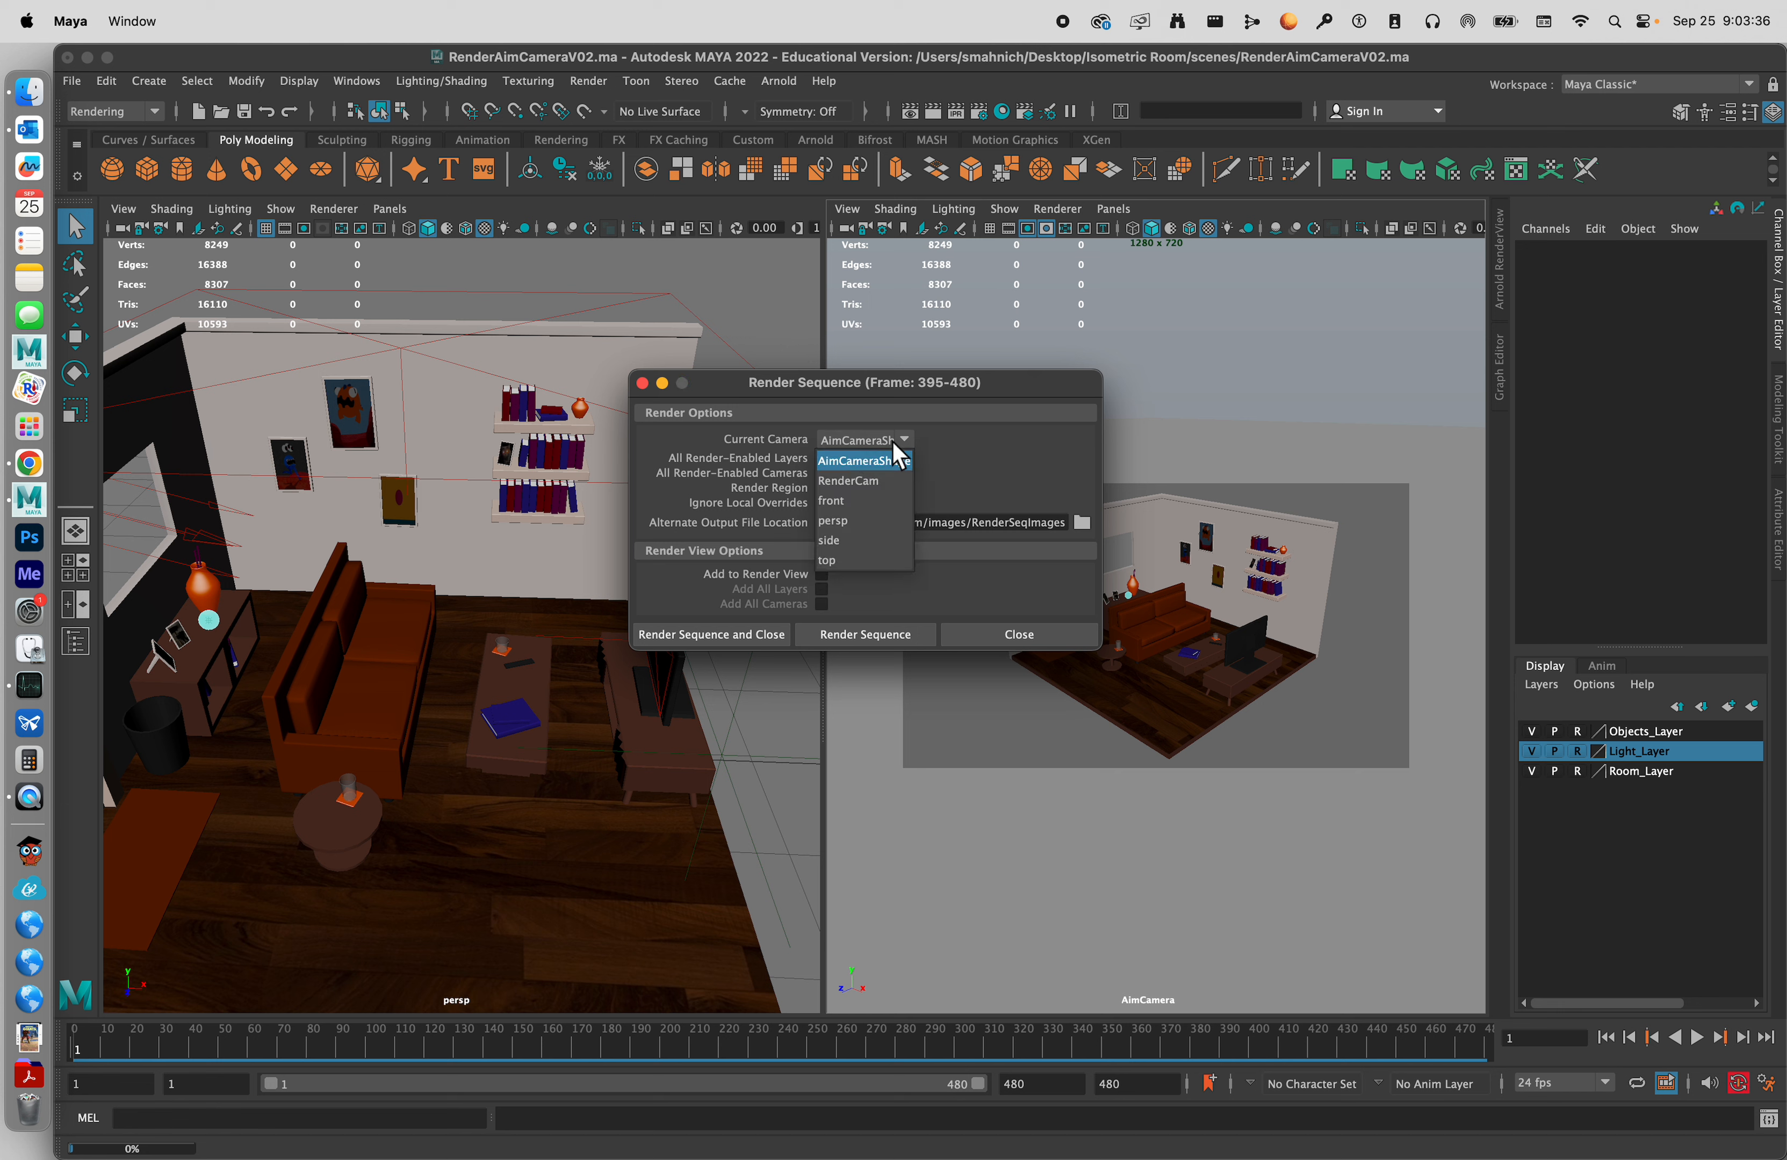
click(879, 468)
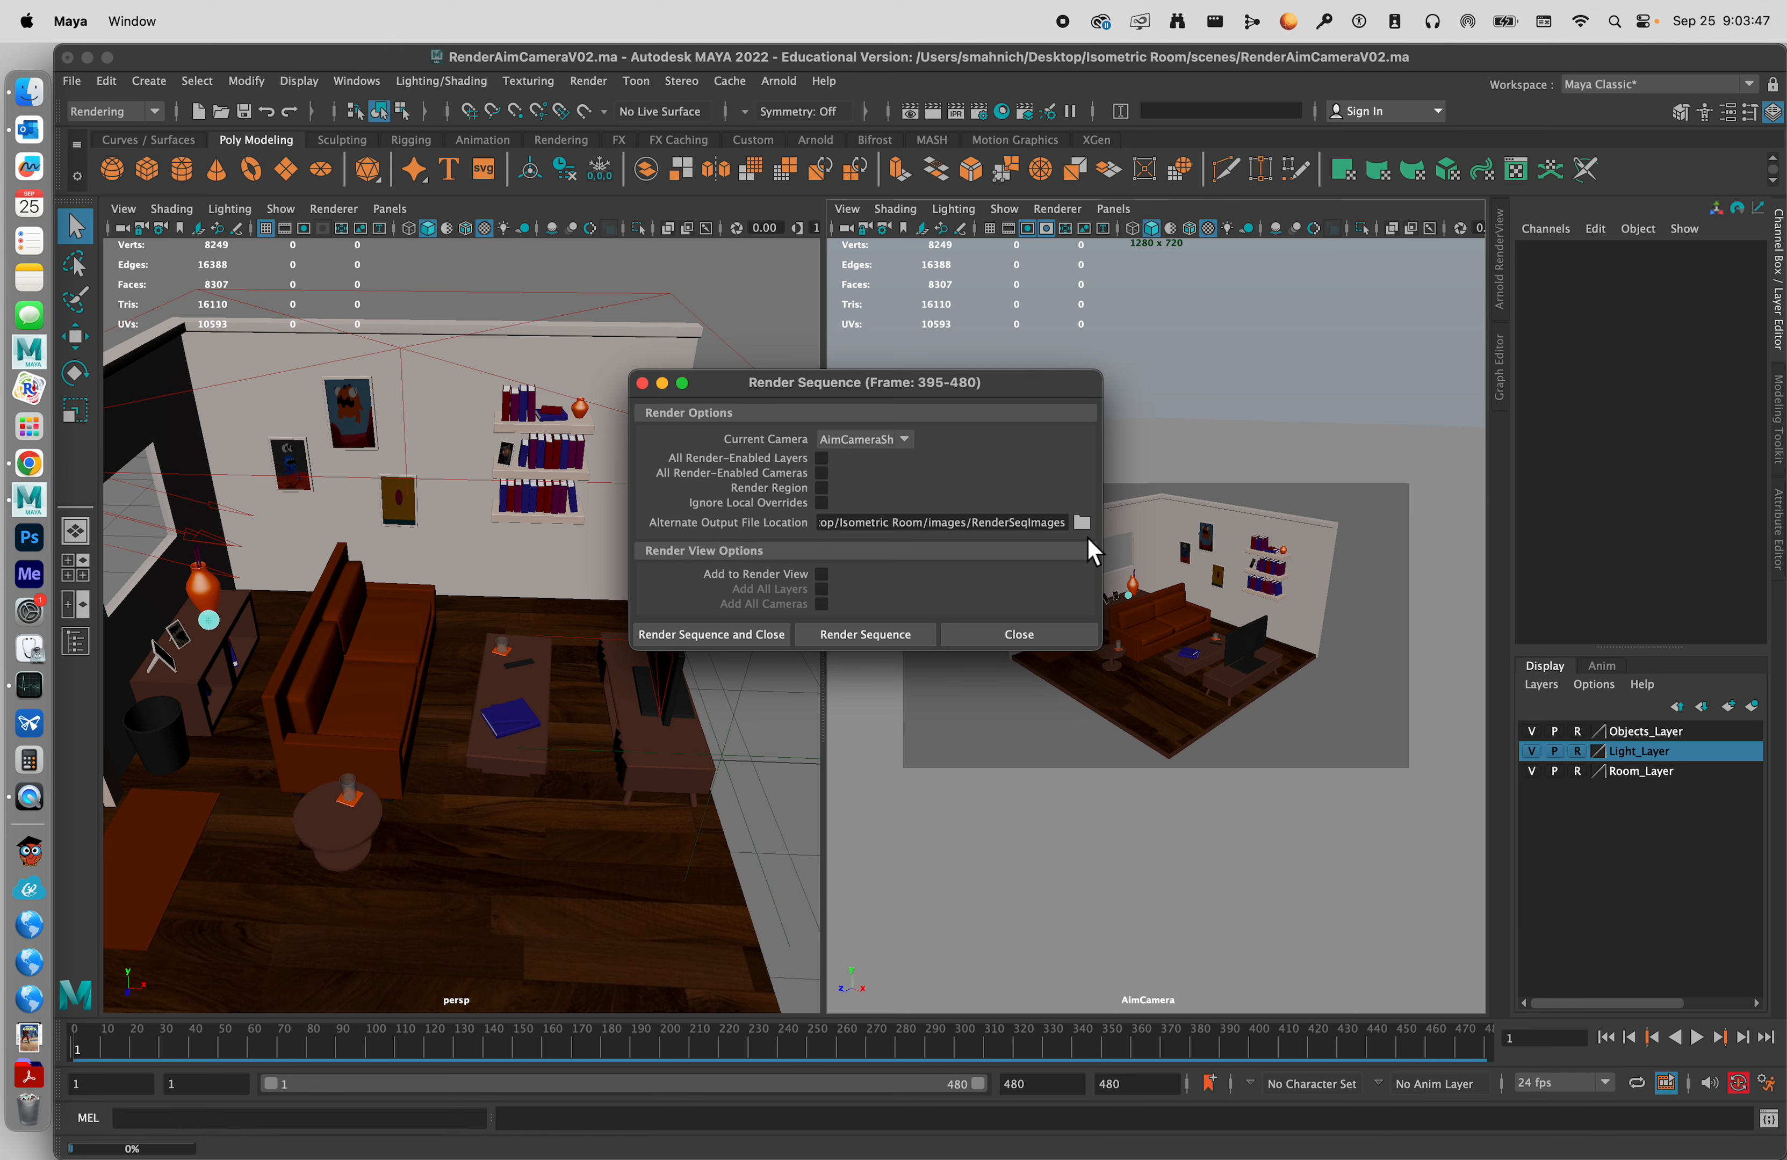
Browse for the alternate output file location and go up to the Isometric Room/images folder.
click(1082, 522)
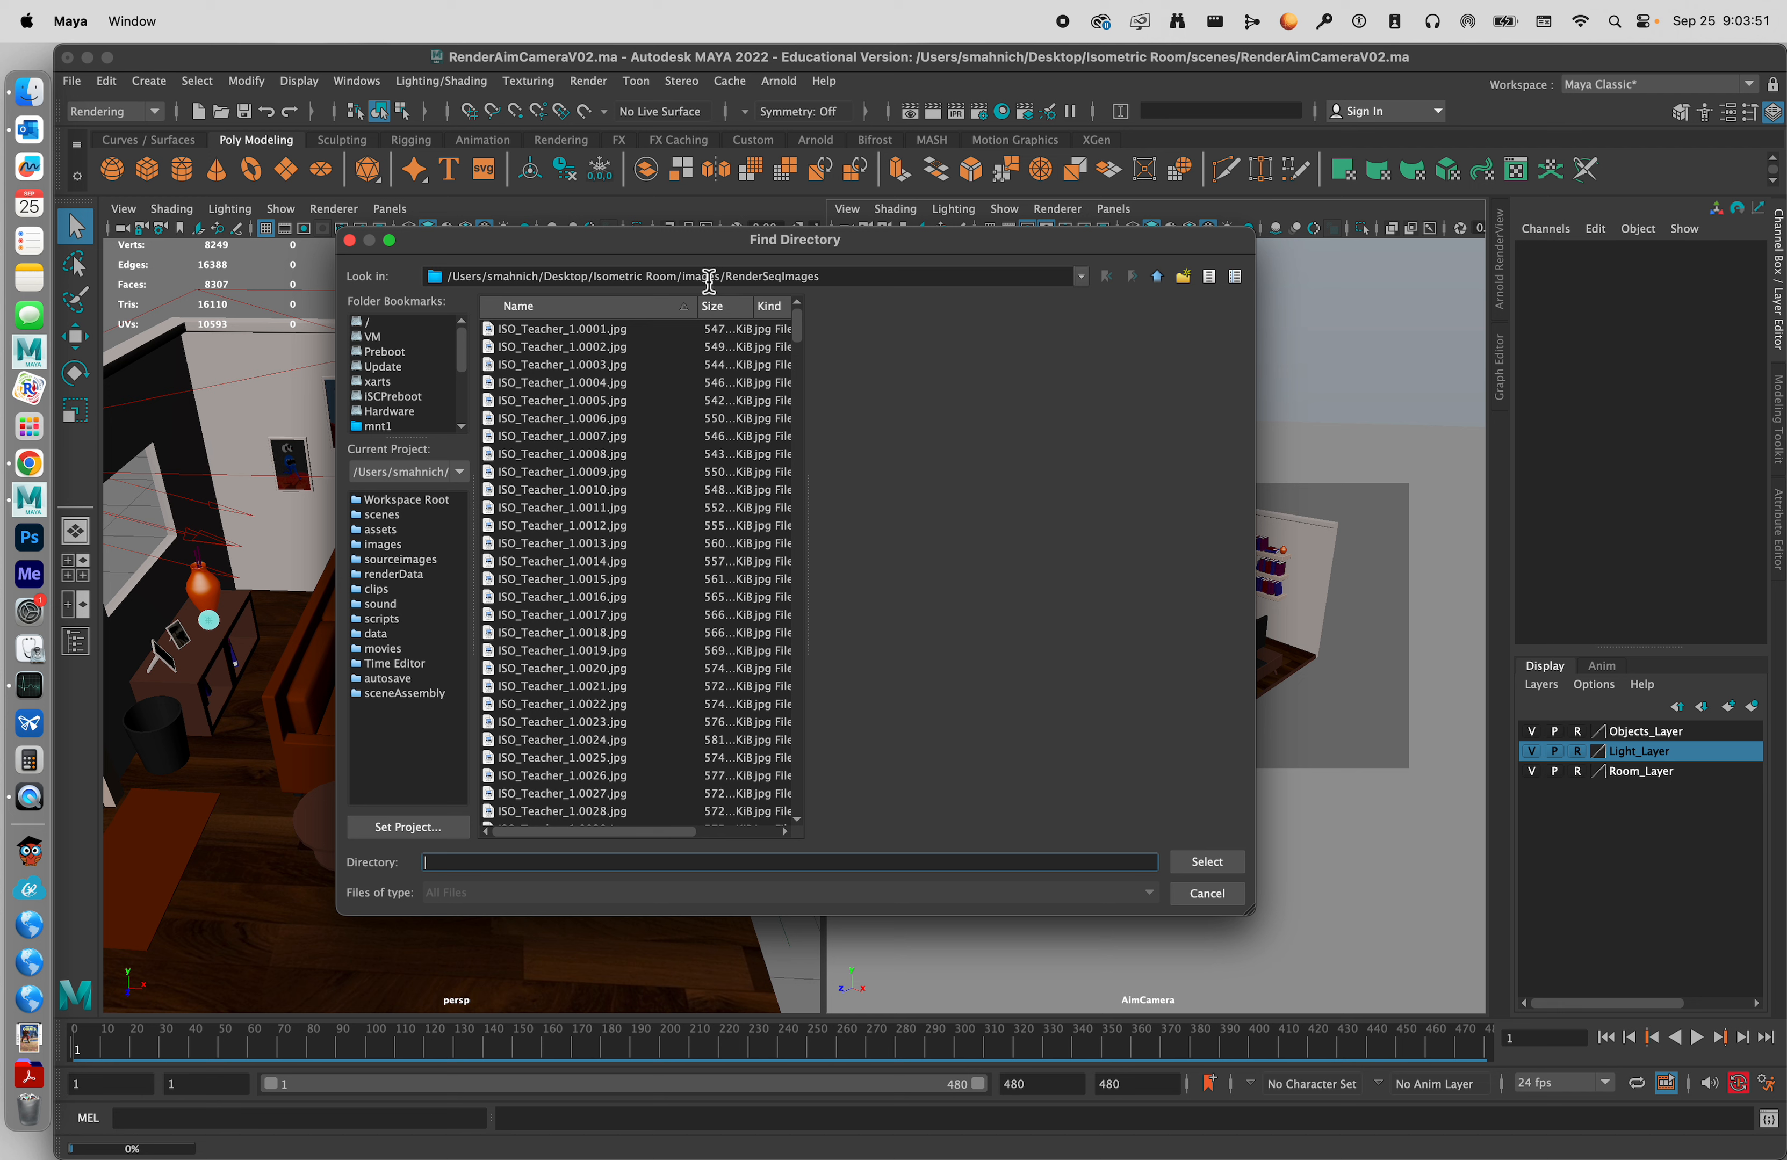
click(844, 278)
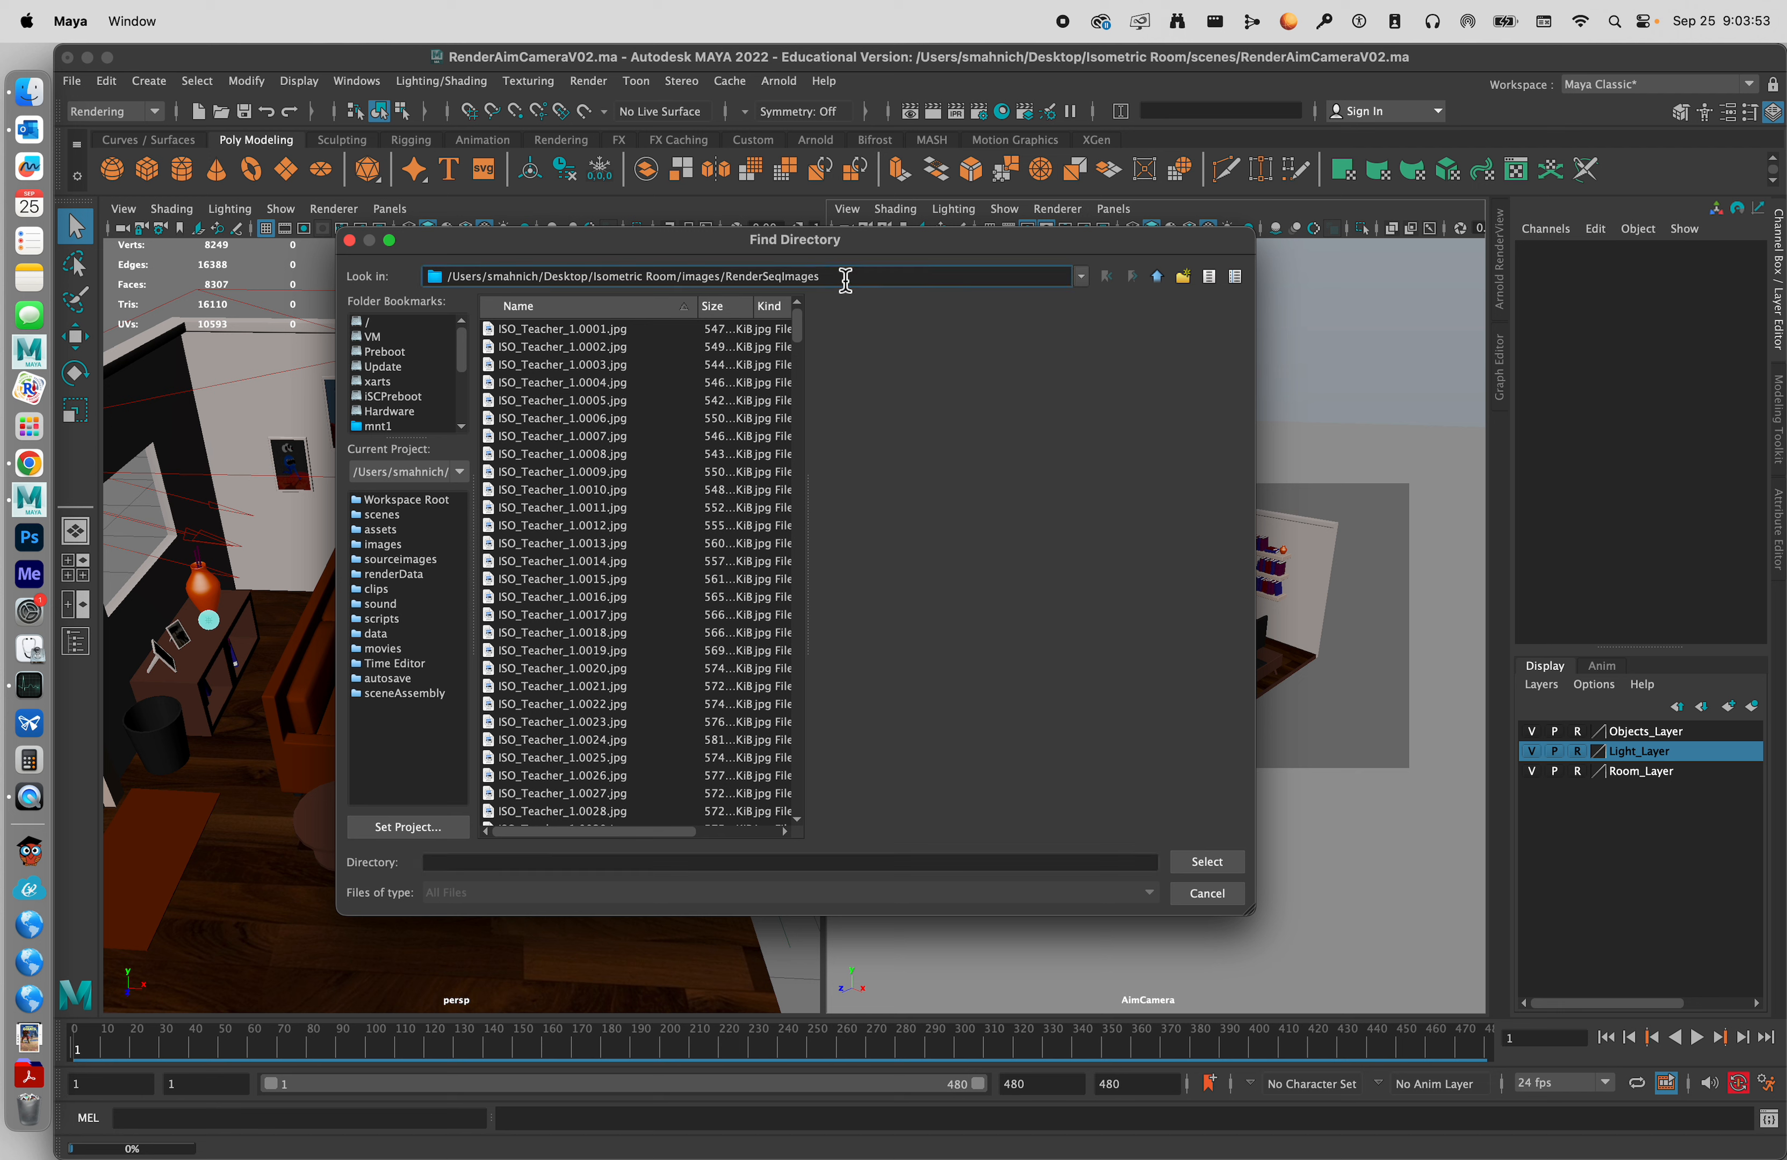
key(BackSpace)
key(BackSpace)
key(BackSpace)
key(BackSpace)
key(BackSpace)
key(BackSpace)
key(BackSpace)
key(BackSpace)
key(BackSpace)
key(BackSpace)
key(BackSpace)
key(BackSpace)
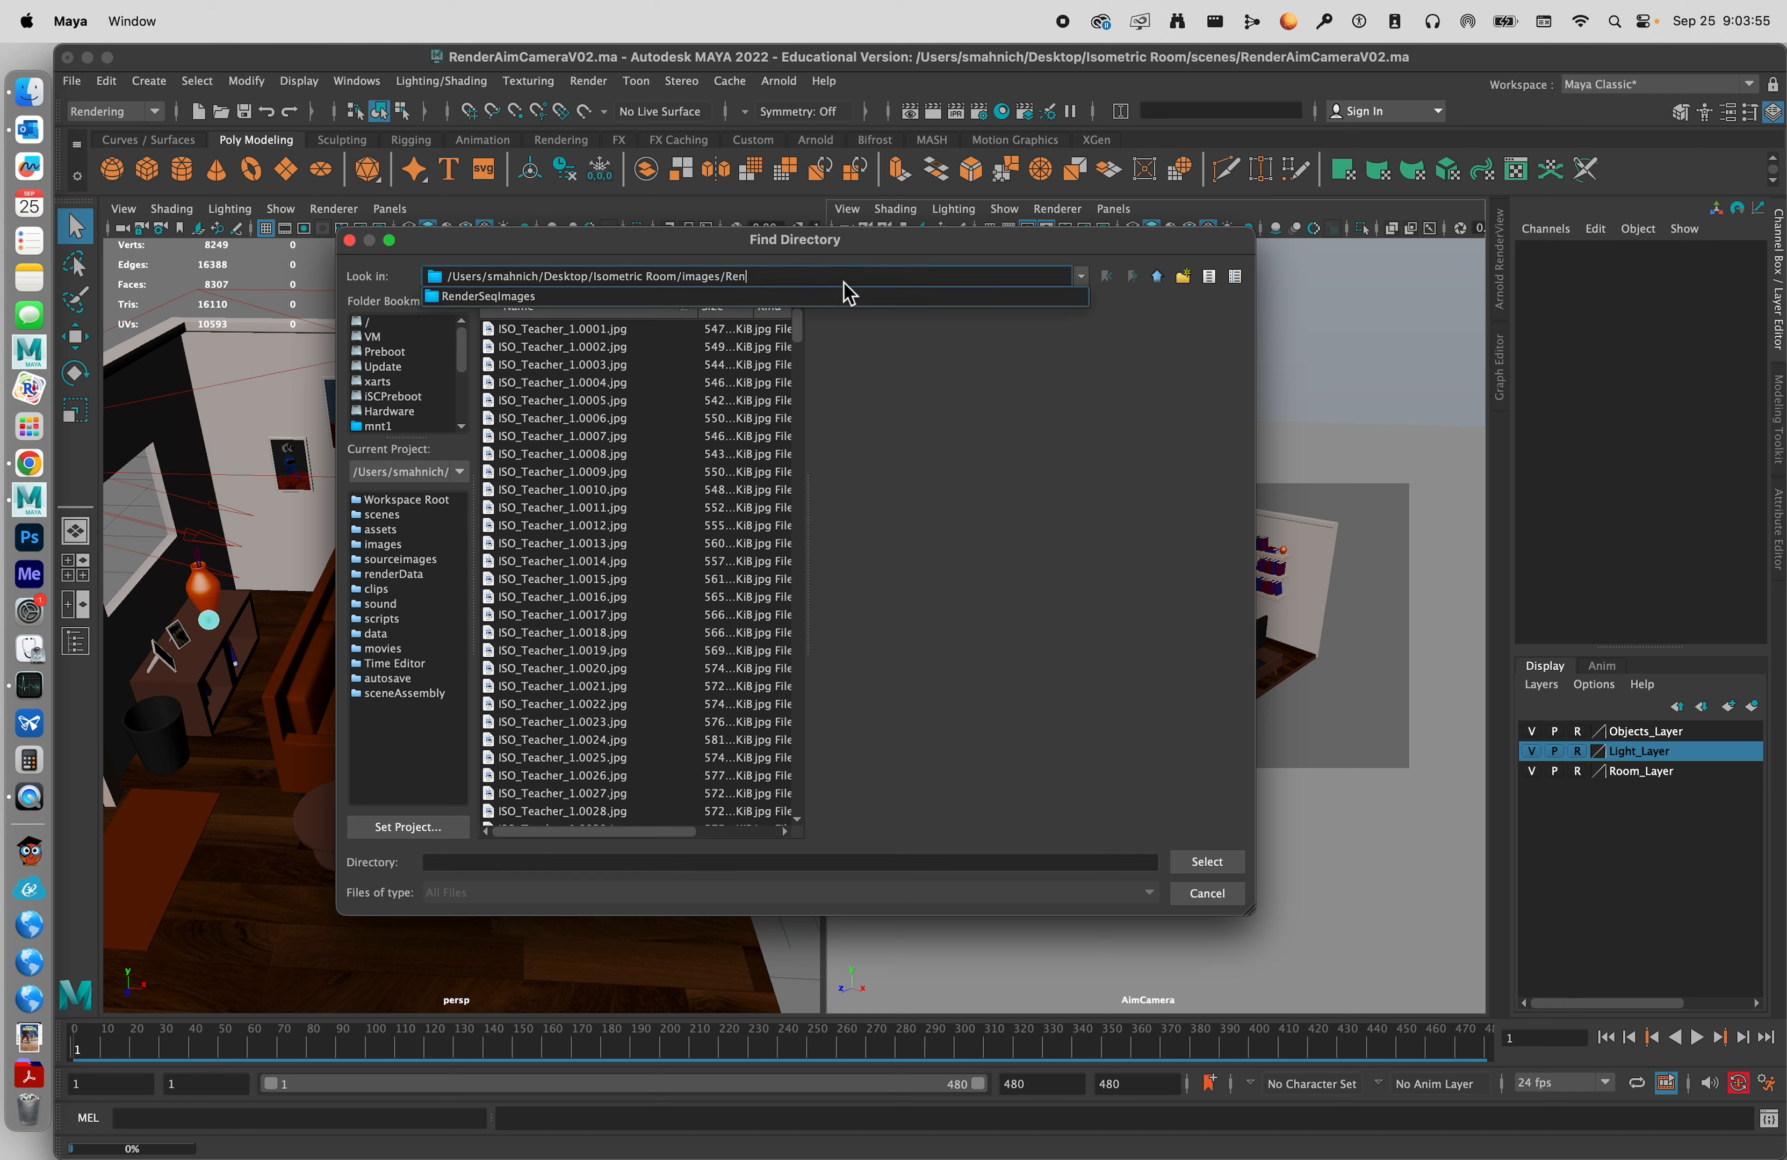
key(BackSpace)
key(BackSpace)
key(BackSpace)
key(BackSpace)
key(Return)
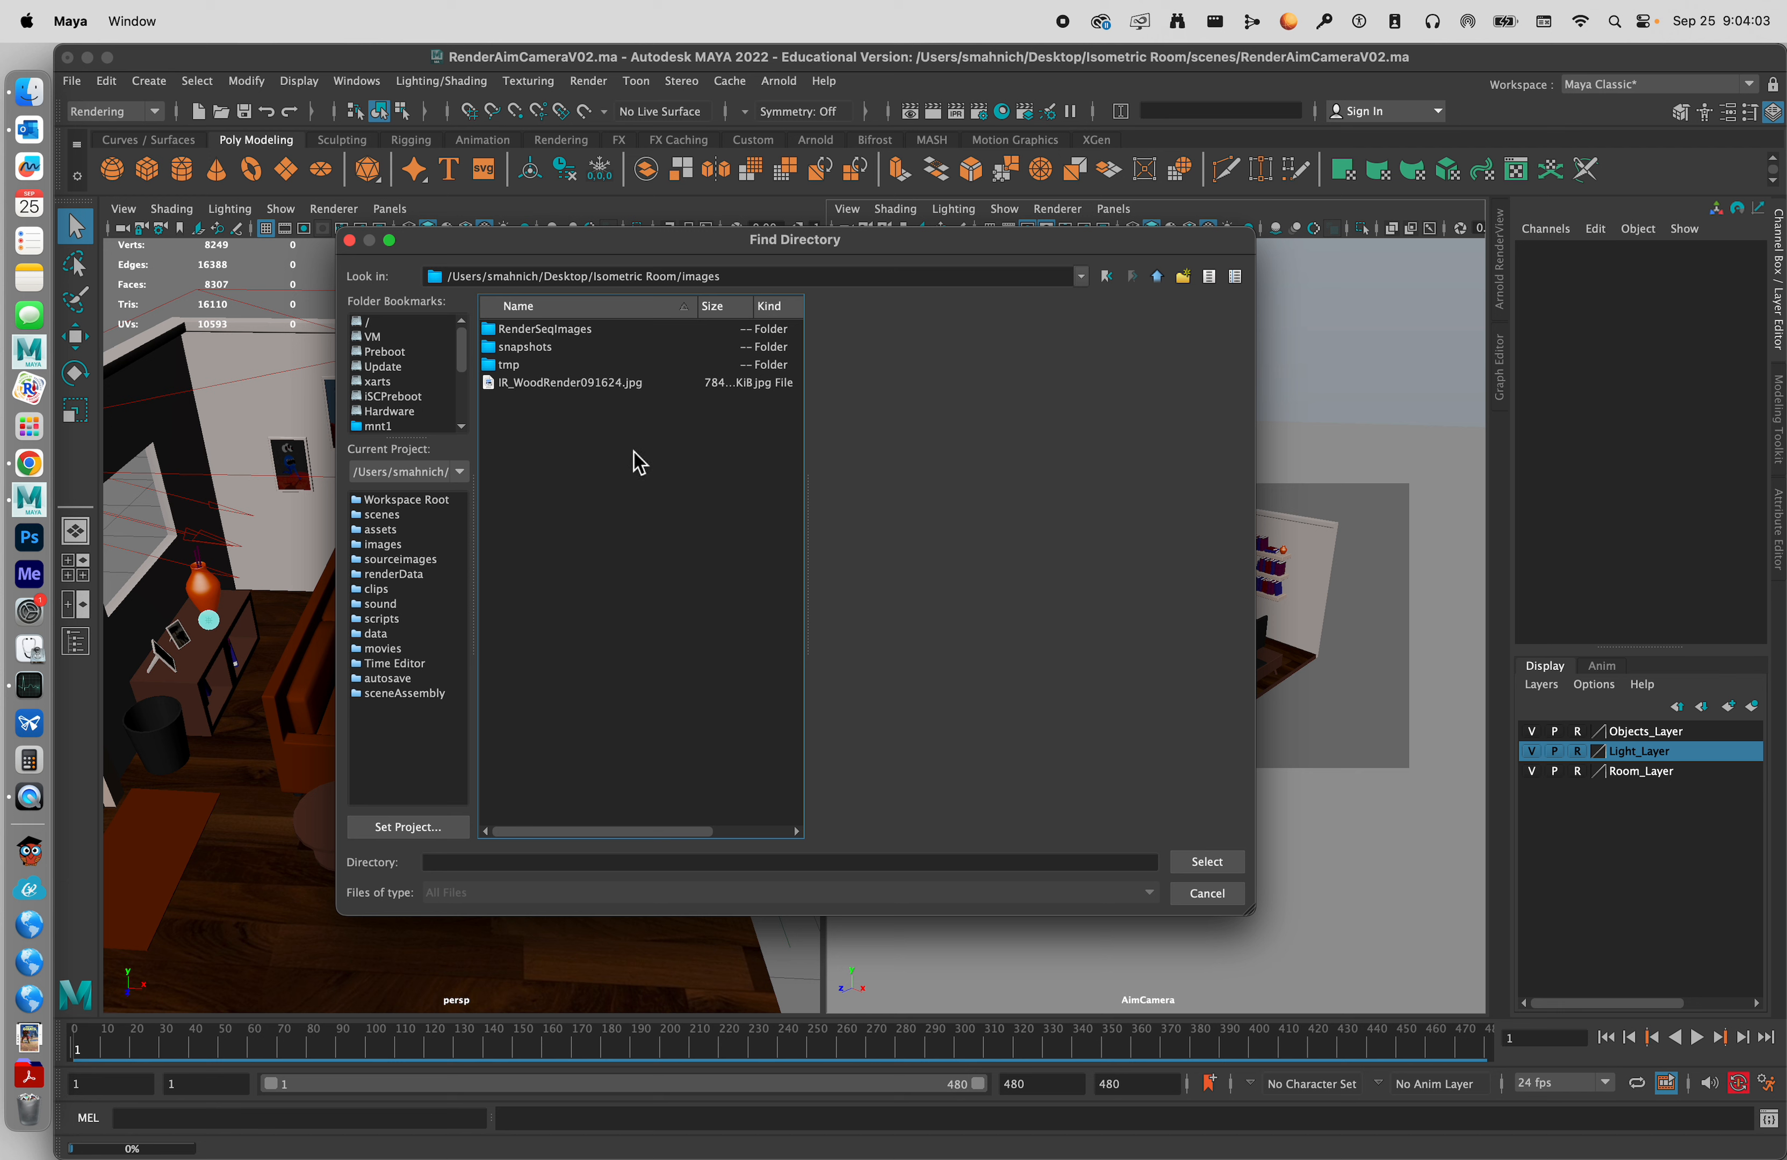
Choose the RenderSeqImages folder as the alternate output file location for the render sequence.
right_click(564, 478)
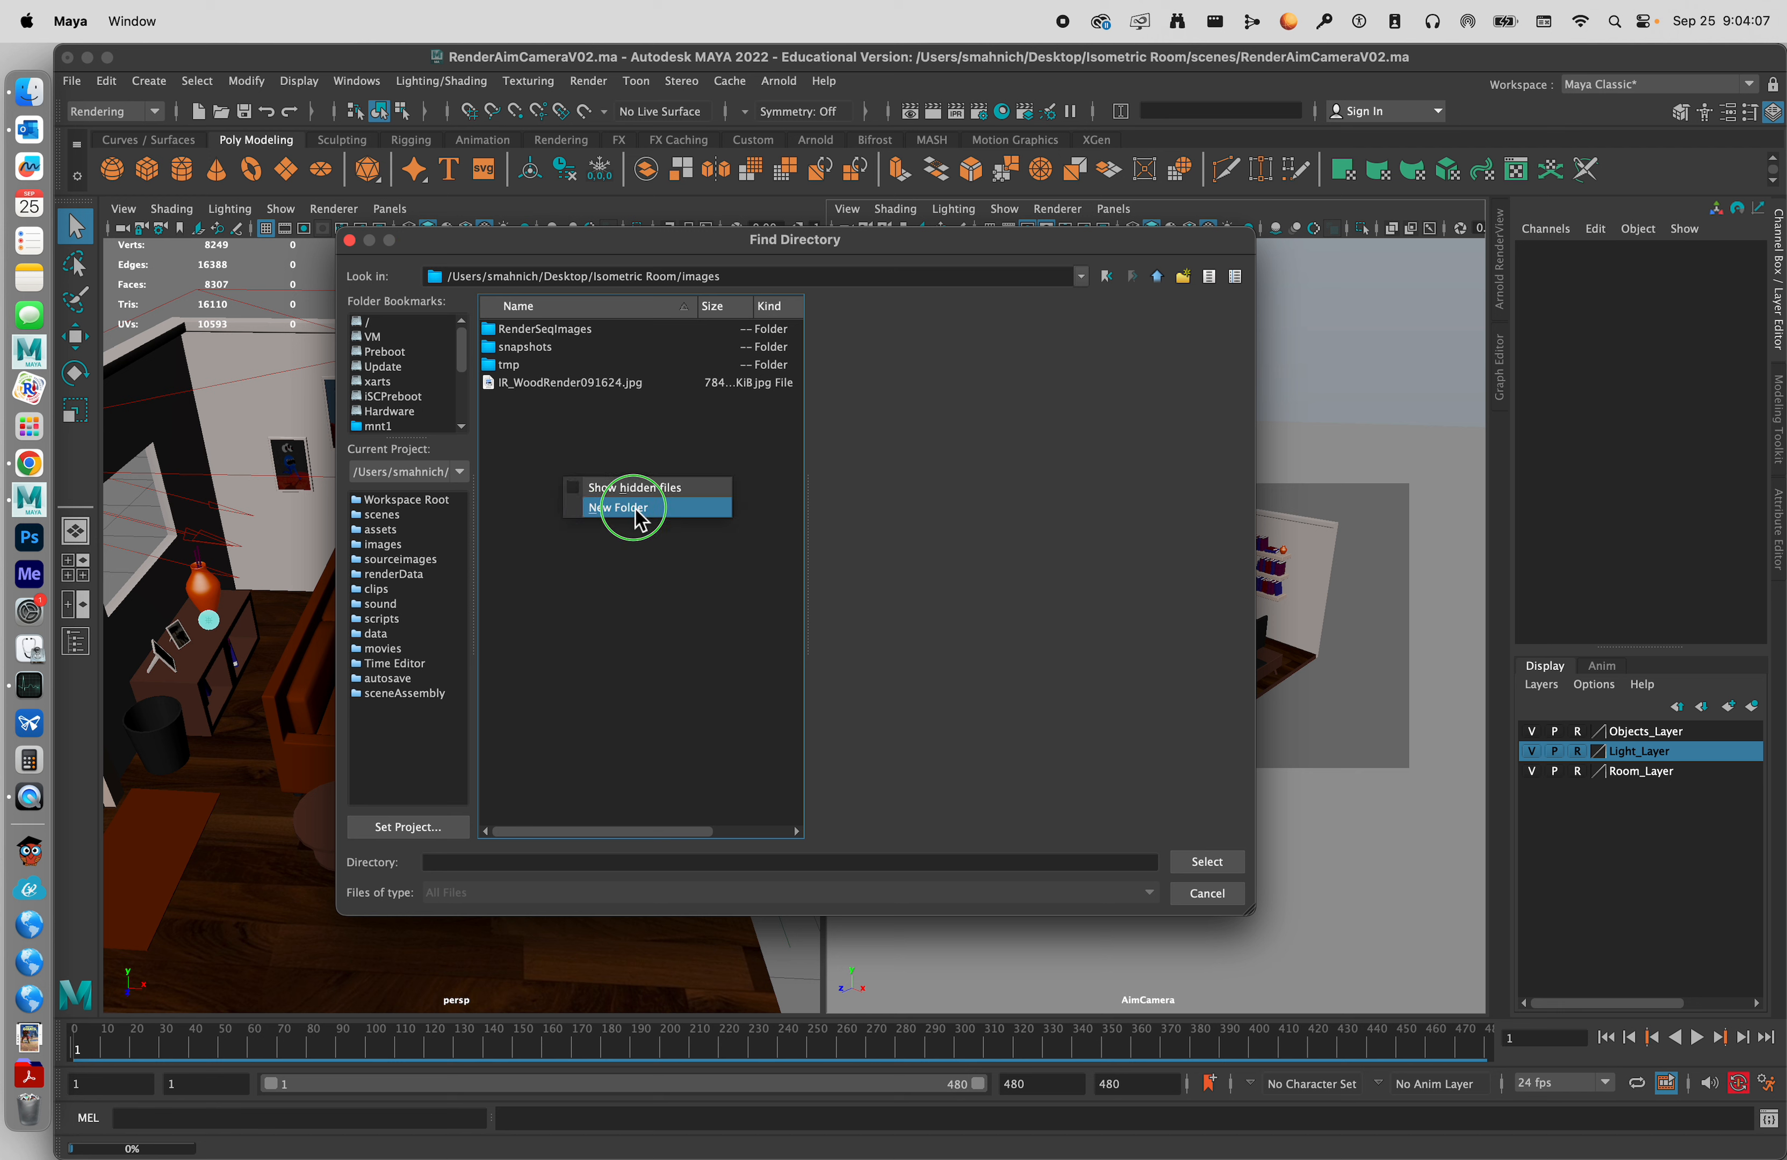
click(534, 490)
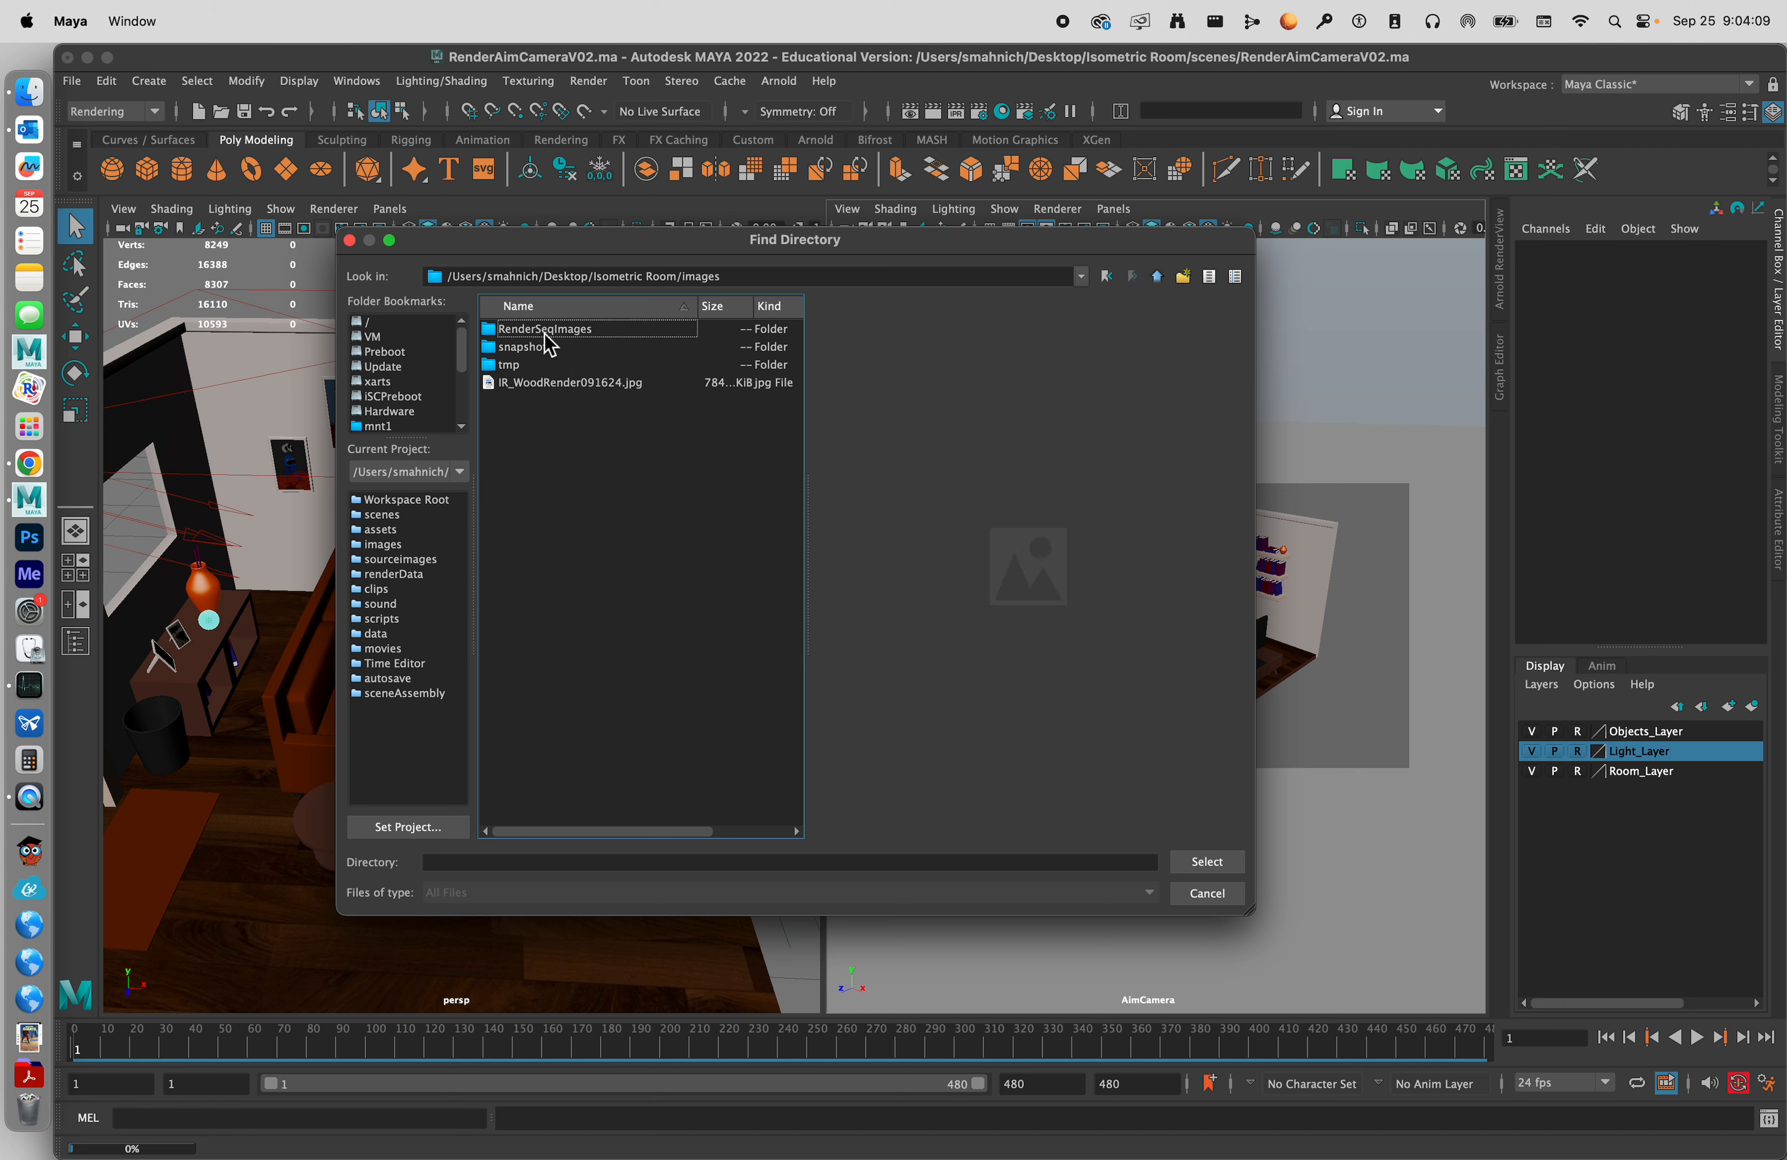
click(584, 332)
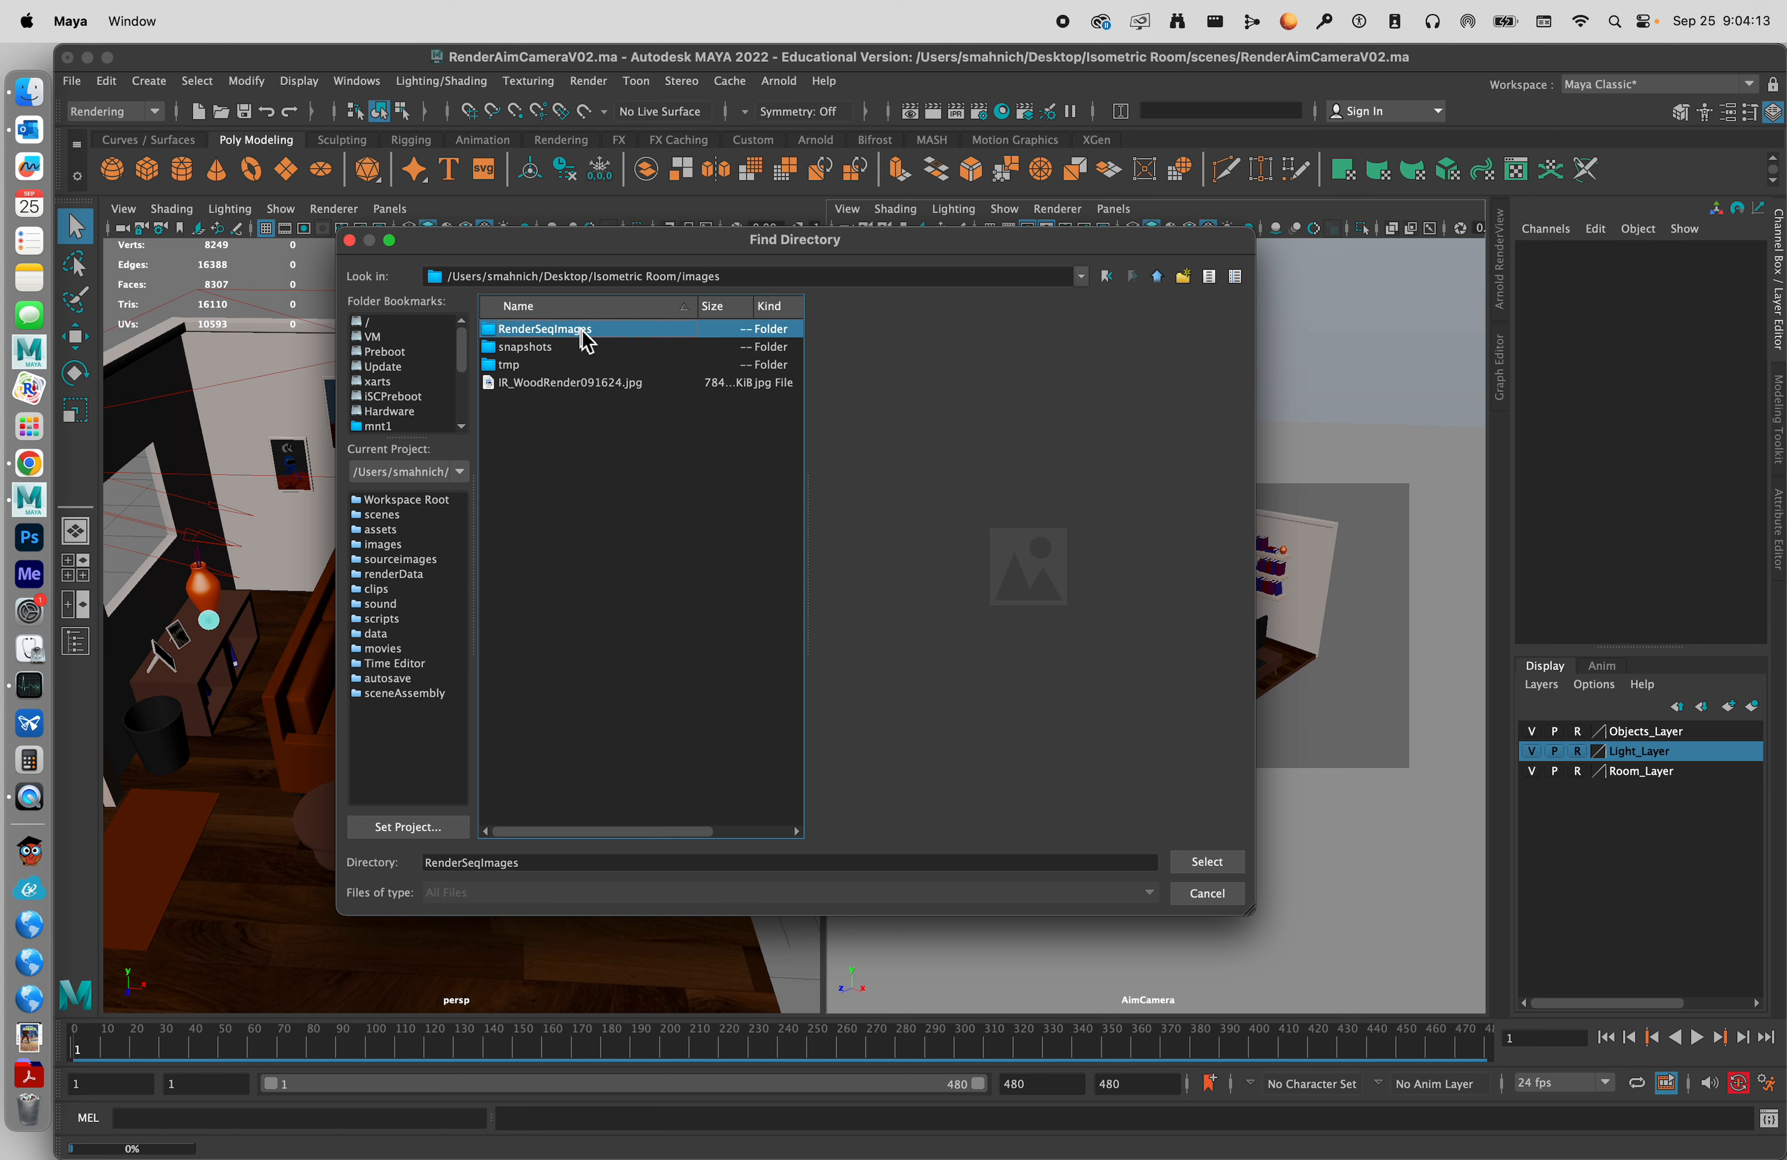
click(1207, 862)
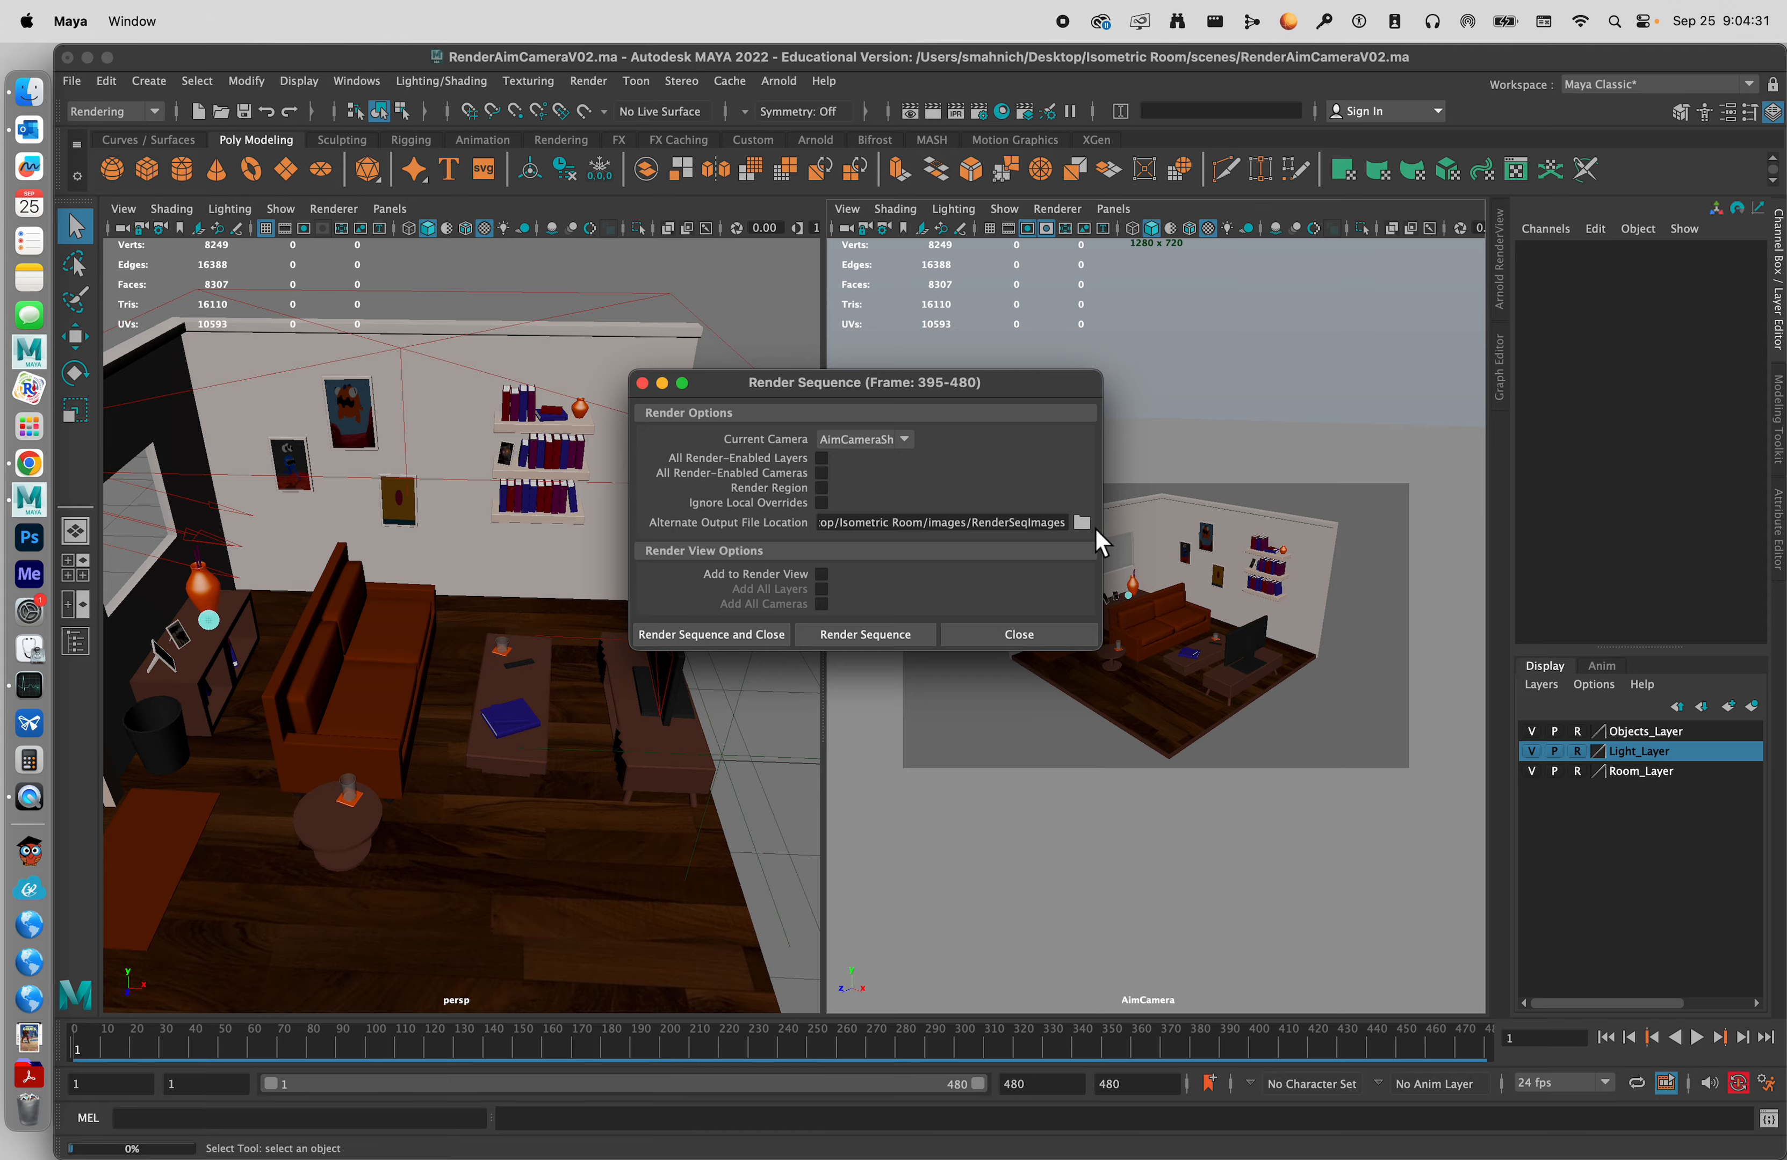
Move the Render Sequence window aside and switch to Activity Monitor to check the CPU load before rendering.
drag(1029, 387, 626, 395)
key(ctrl+Up)
click(1414, 859)
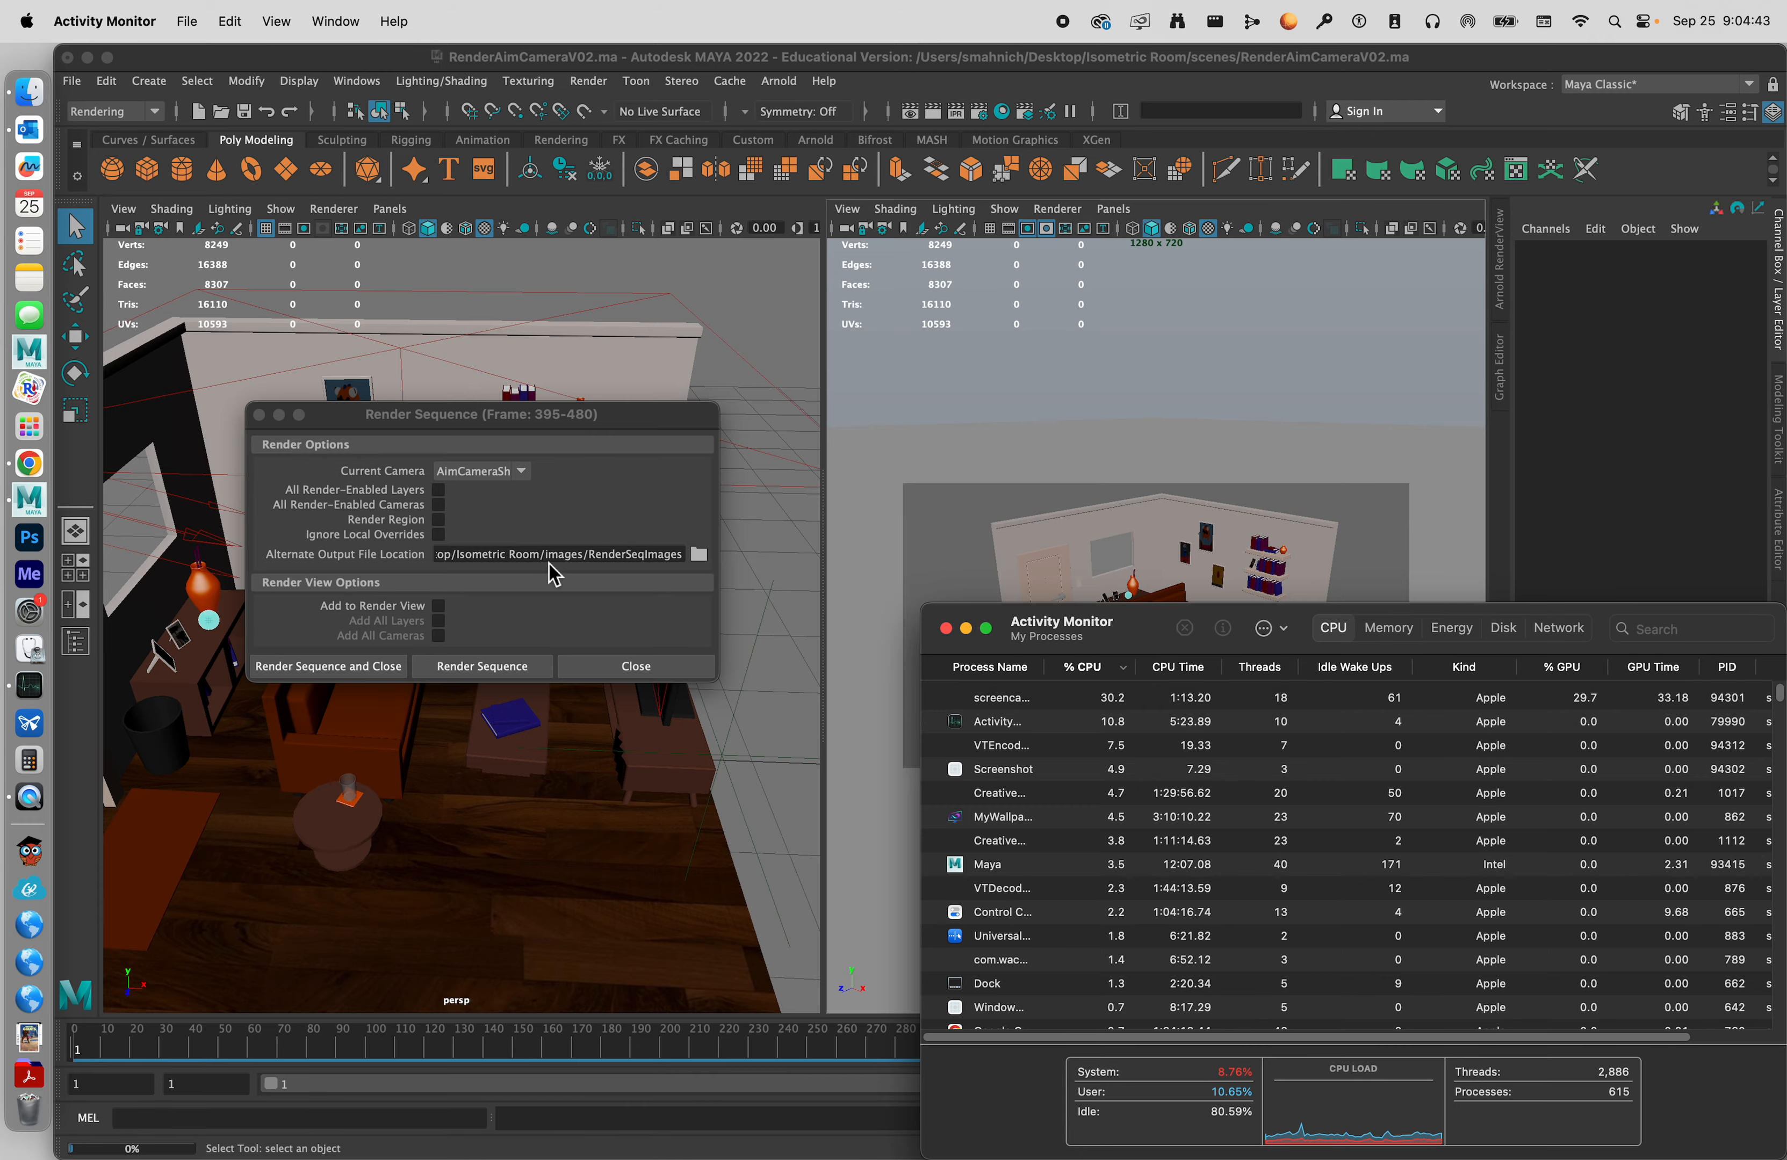
Switch back to Maya and start rendering the sequence for frames 395-480.
key(ctrl+Up)
click(318, 229)
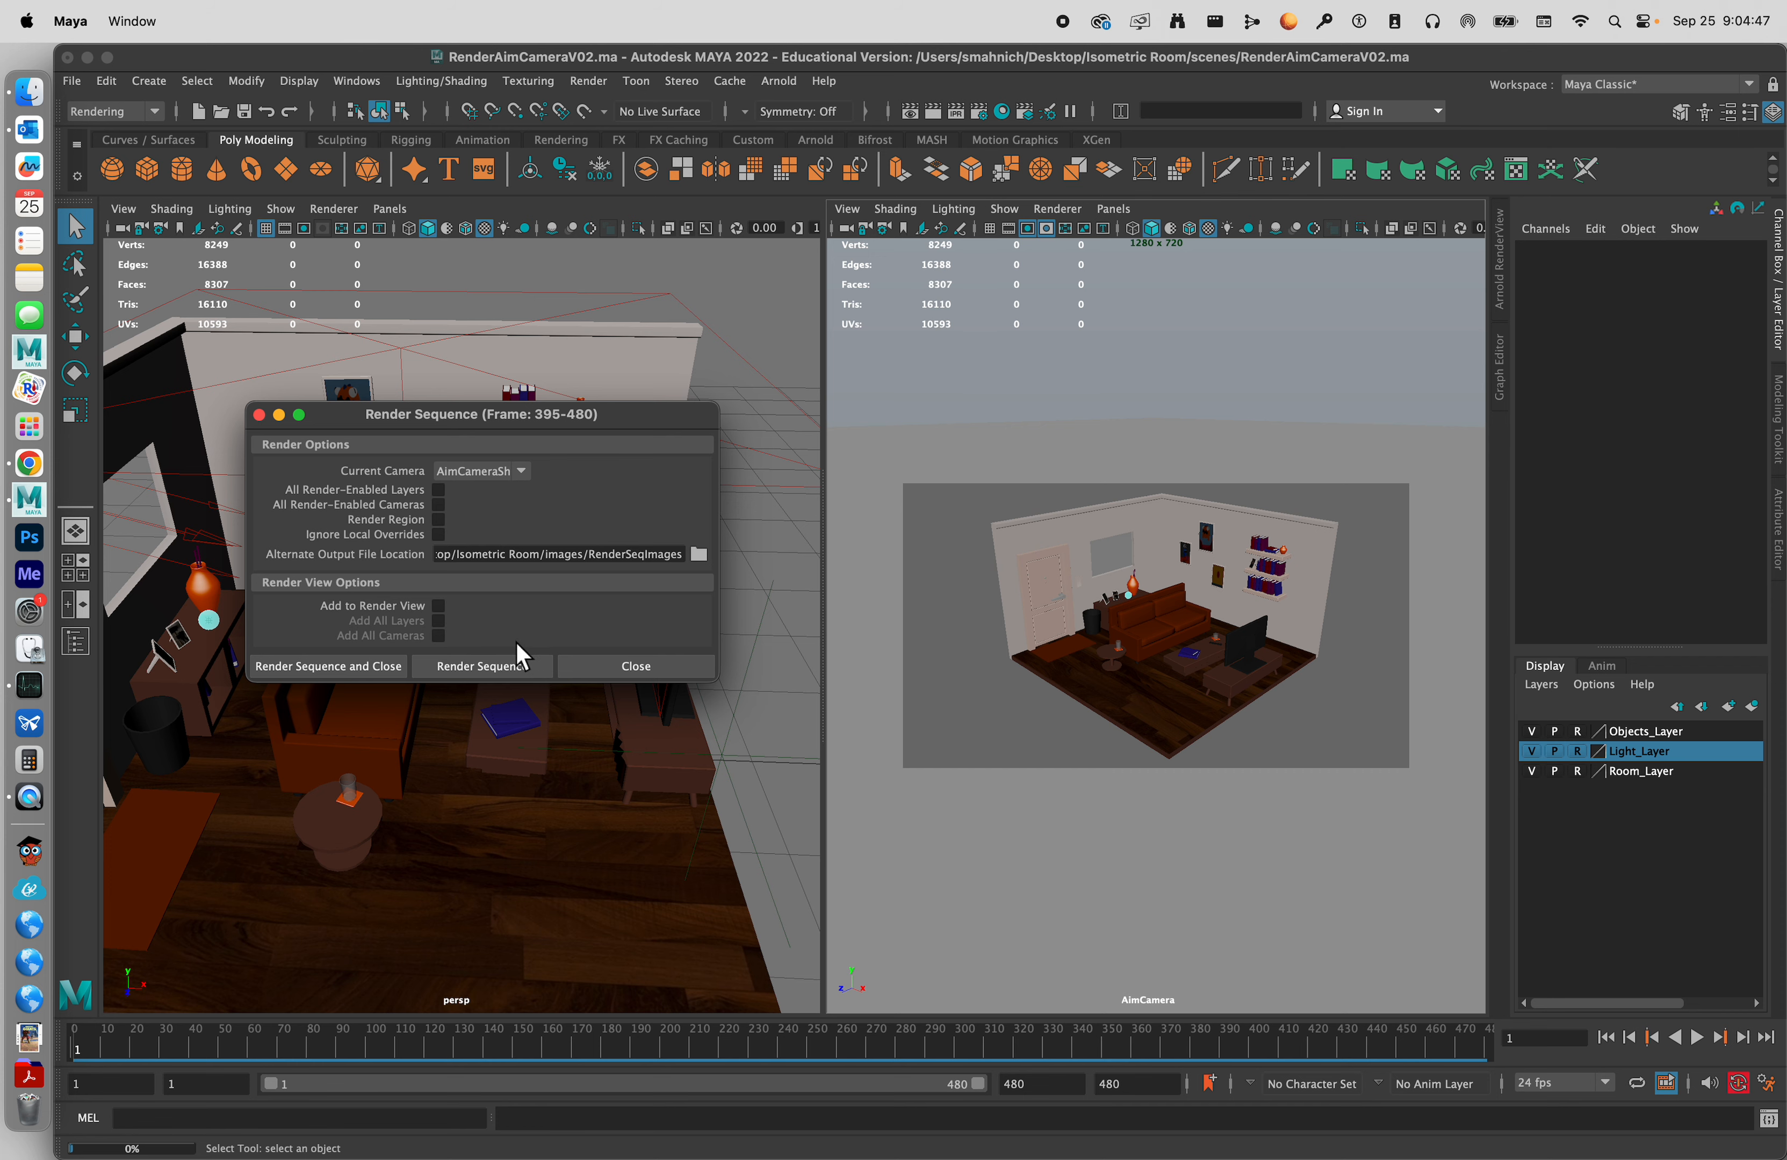
click(481, 666)
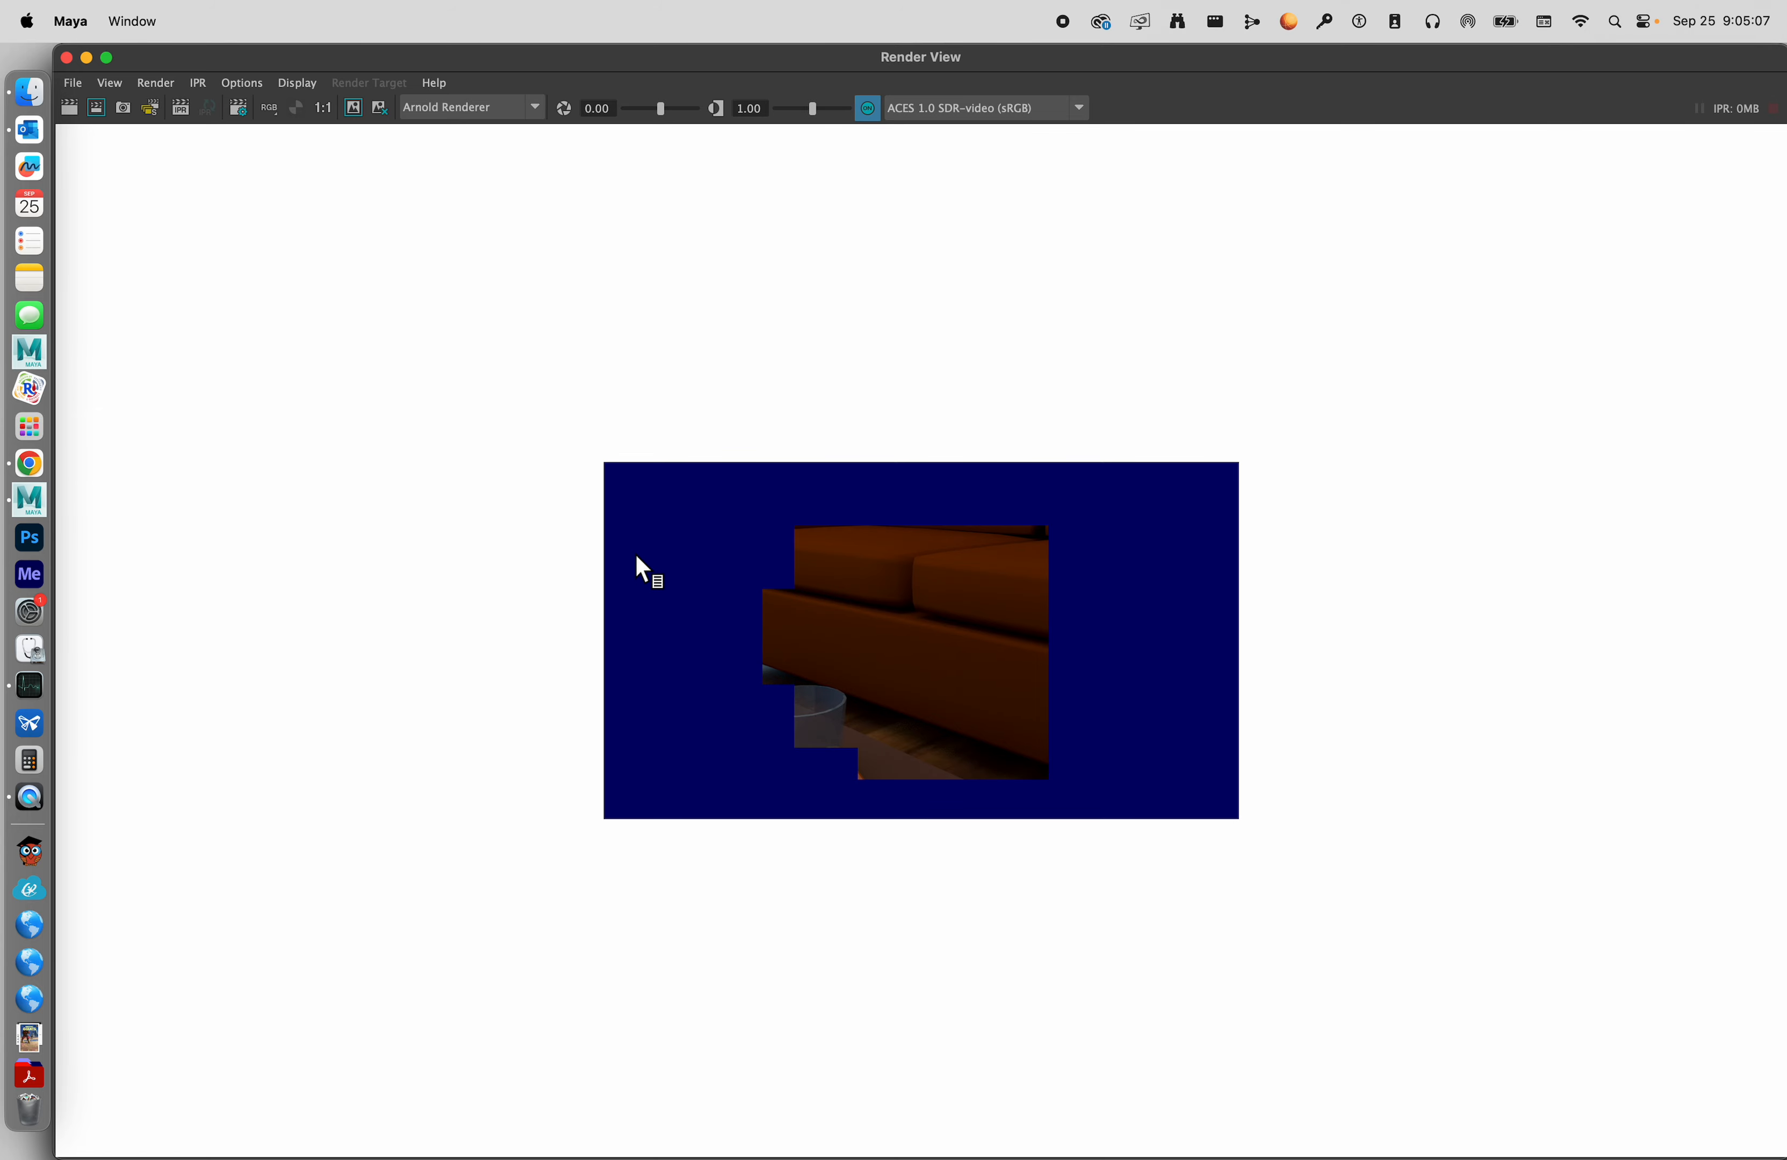
Check Maya's CPU usage in Activity Monitor during the render, and close the monitor window.
key(ctrl+Up)
click(1408, 934)
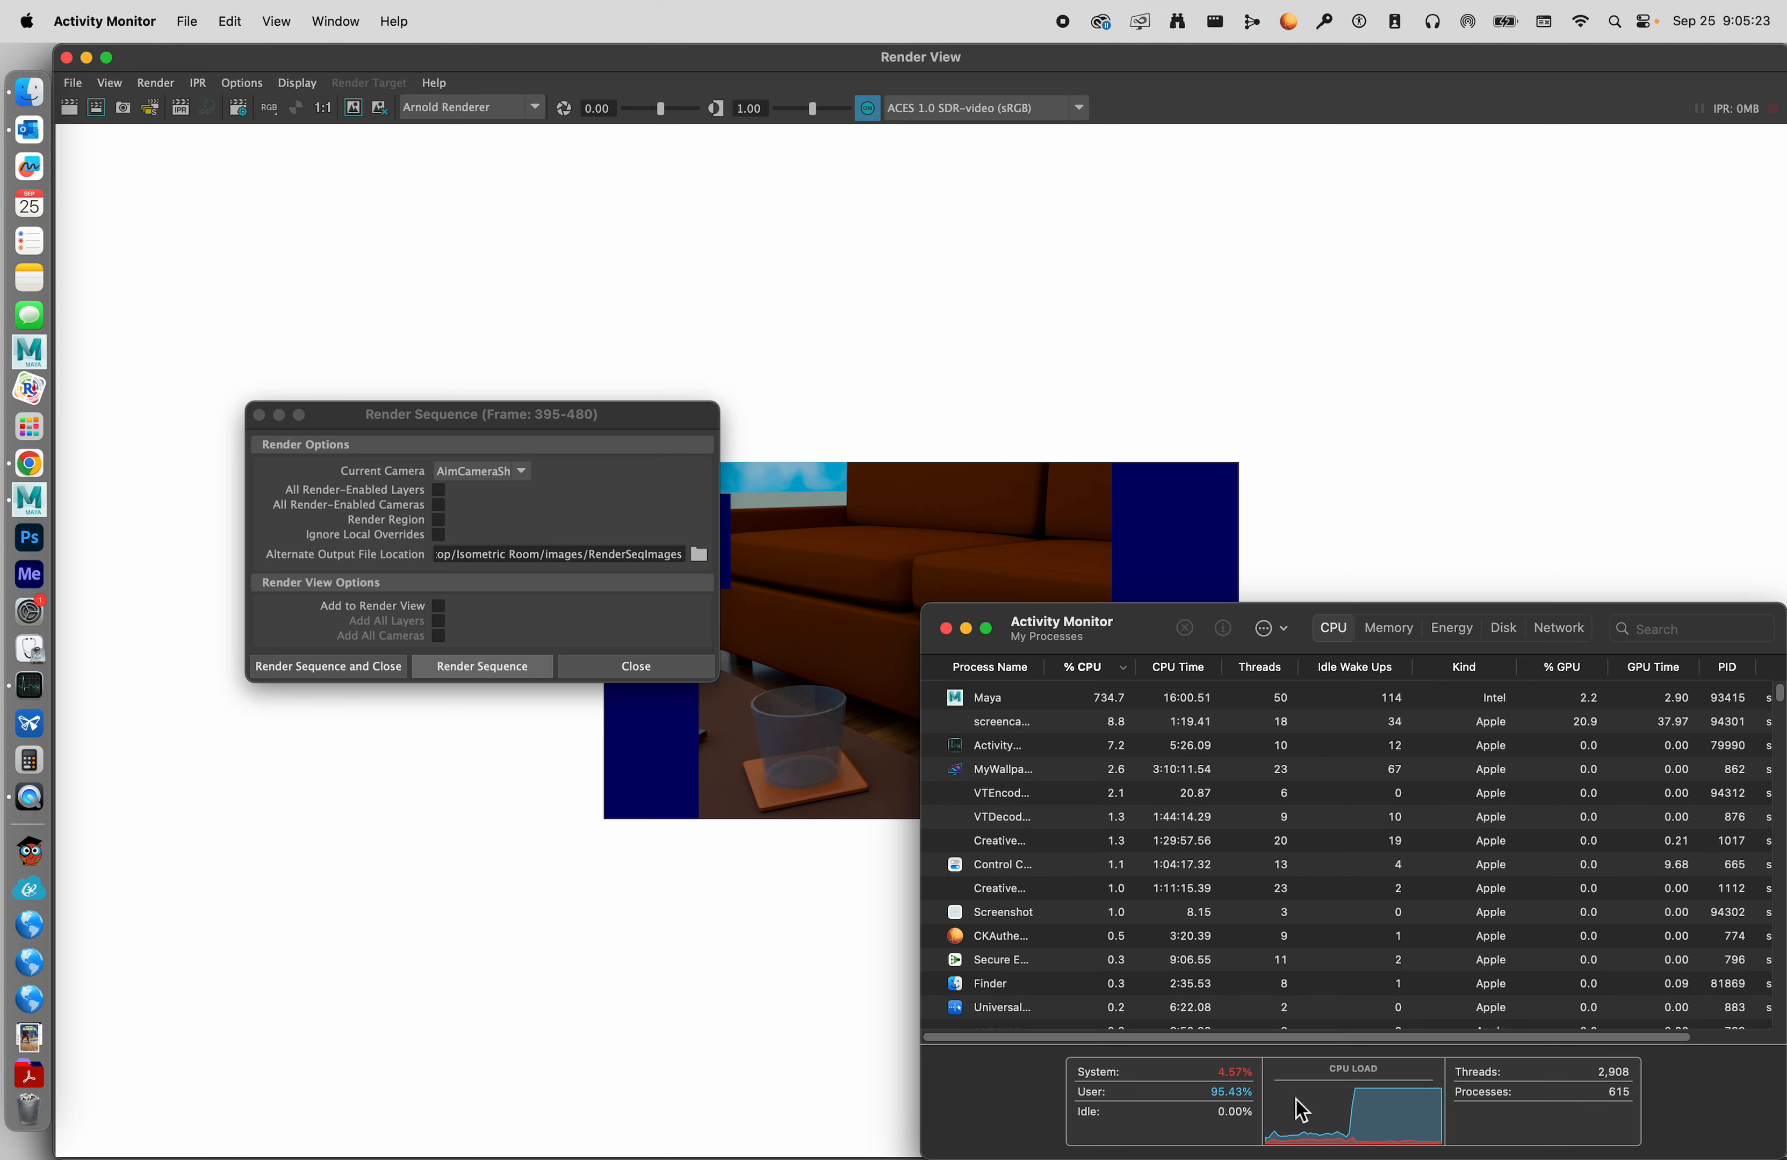
click(946, 628)
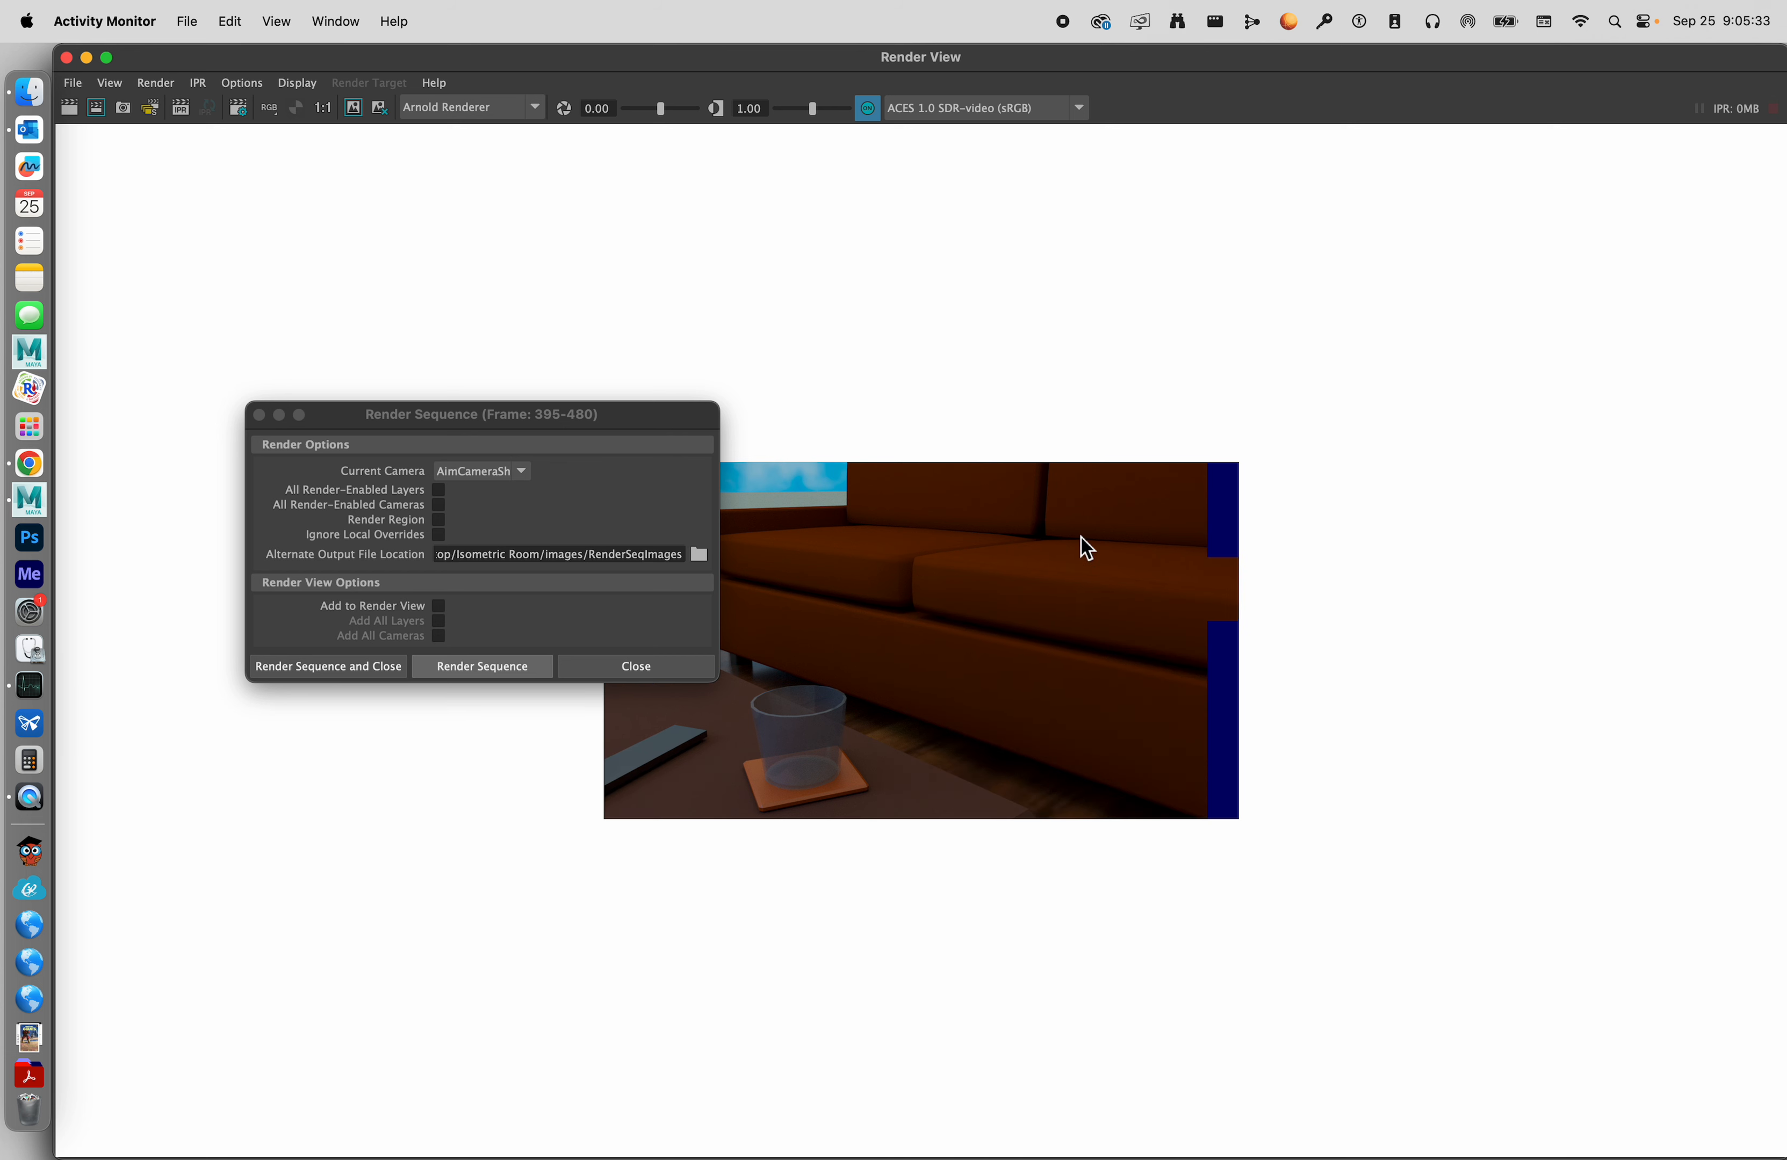
Bring up the RenderSeqImages folder in Finder and rearrange the render windows so its file list is accessible.
drag(660, 417, 1573, 380)
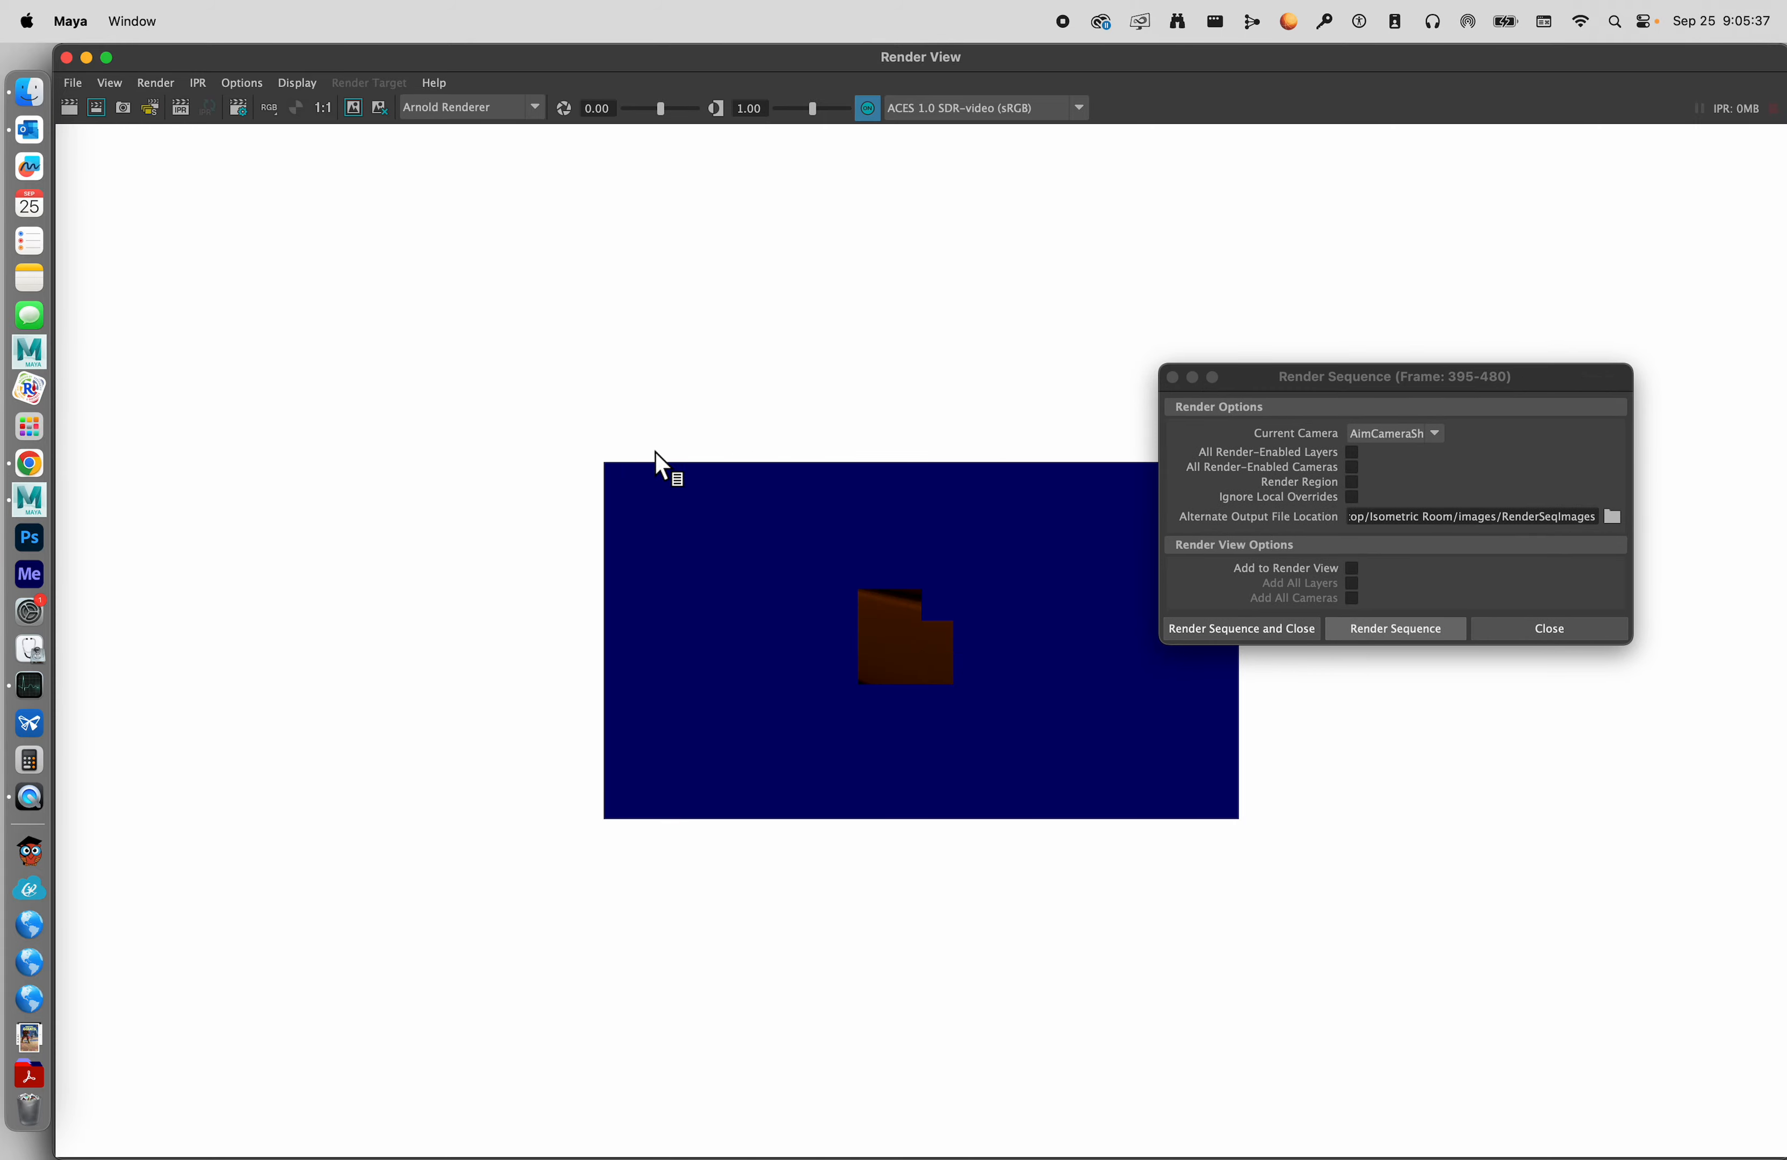
key(ctrl+Up)
click(1542, 235)
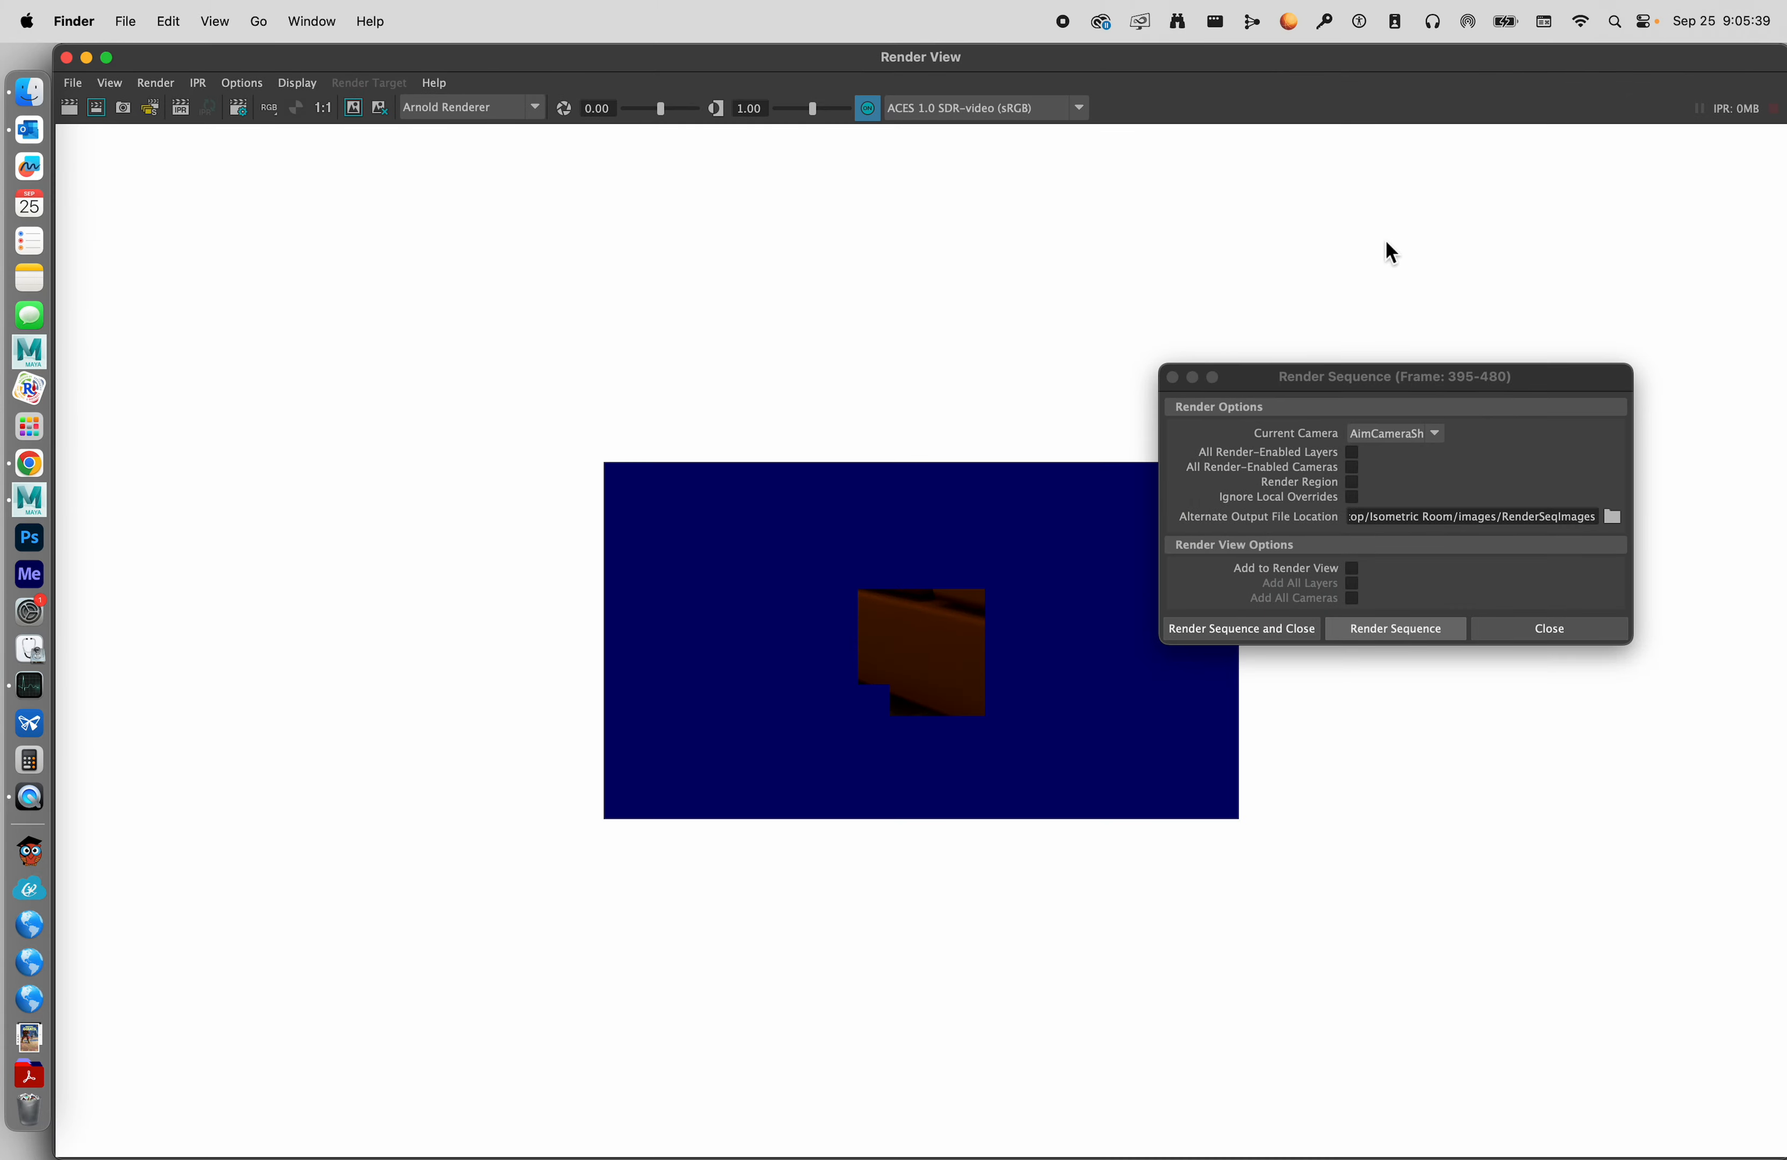
key(ctrl+Up)
click(1597, 128)
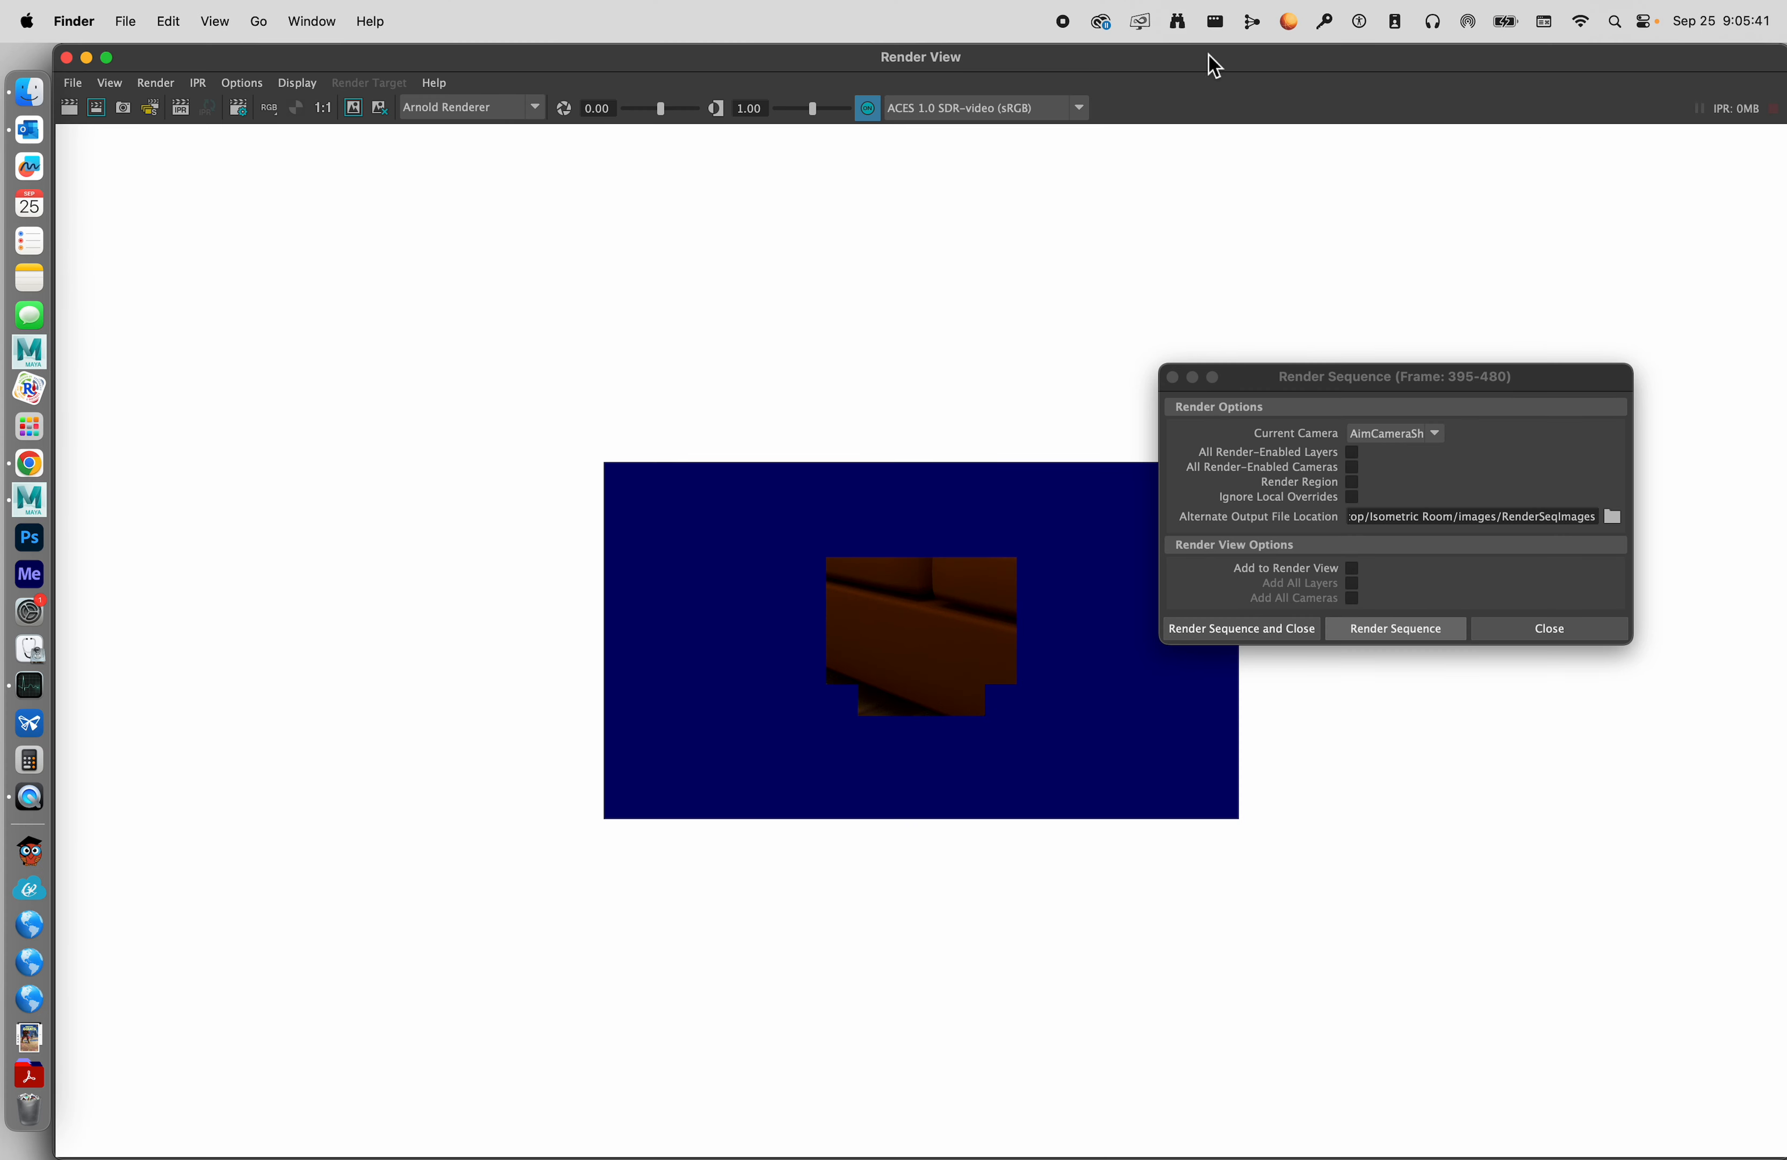
drag(1710, 71, 1661, 287)
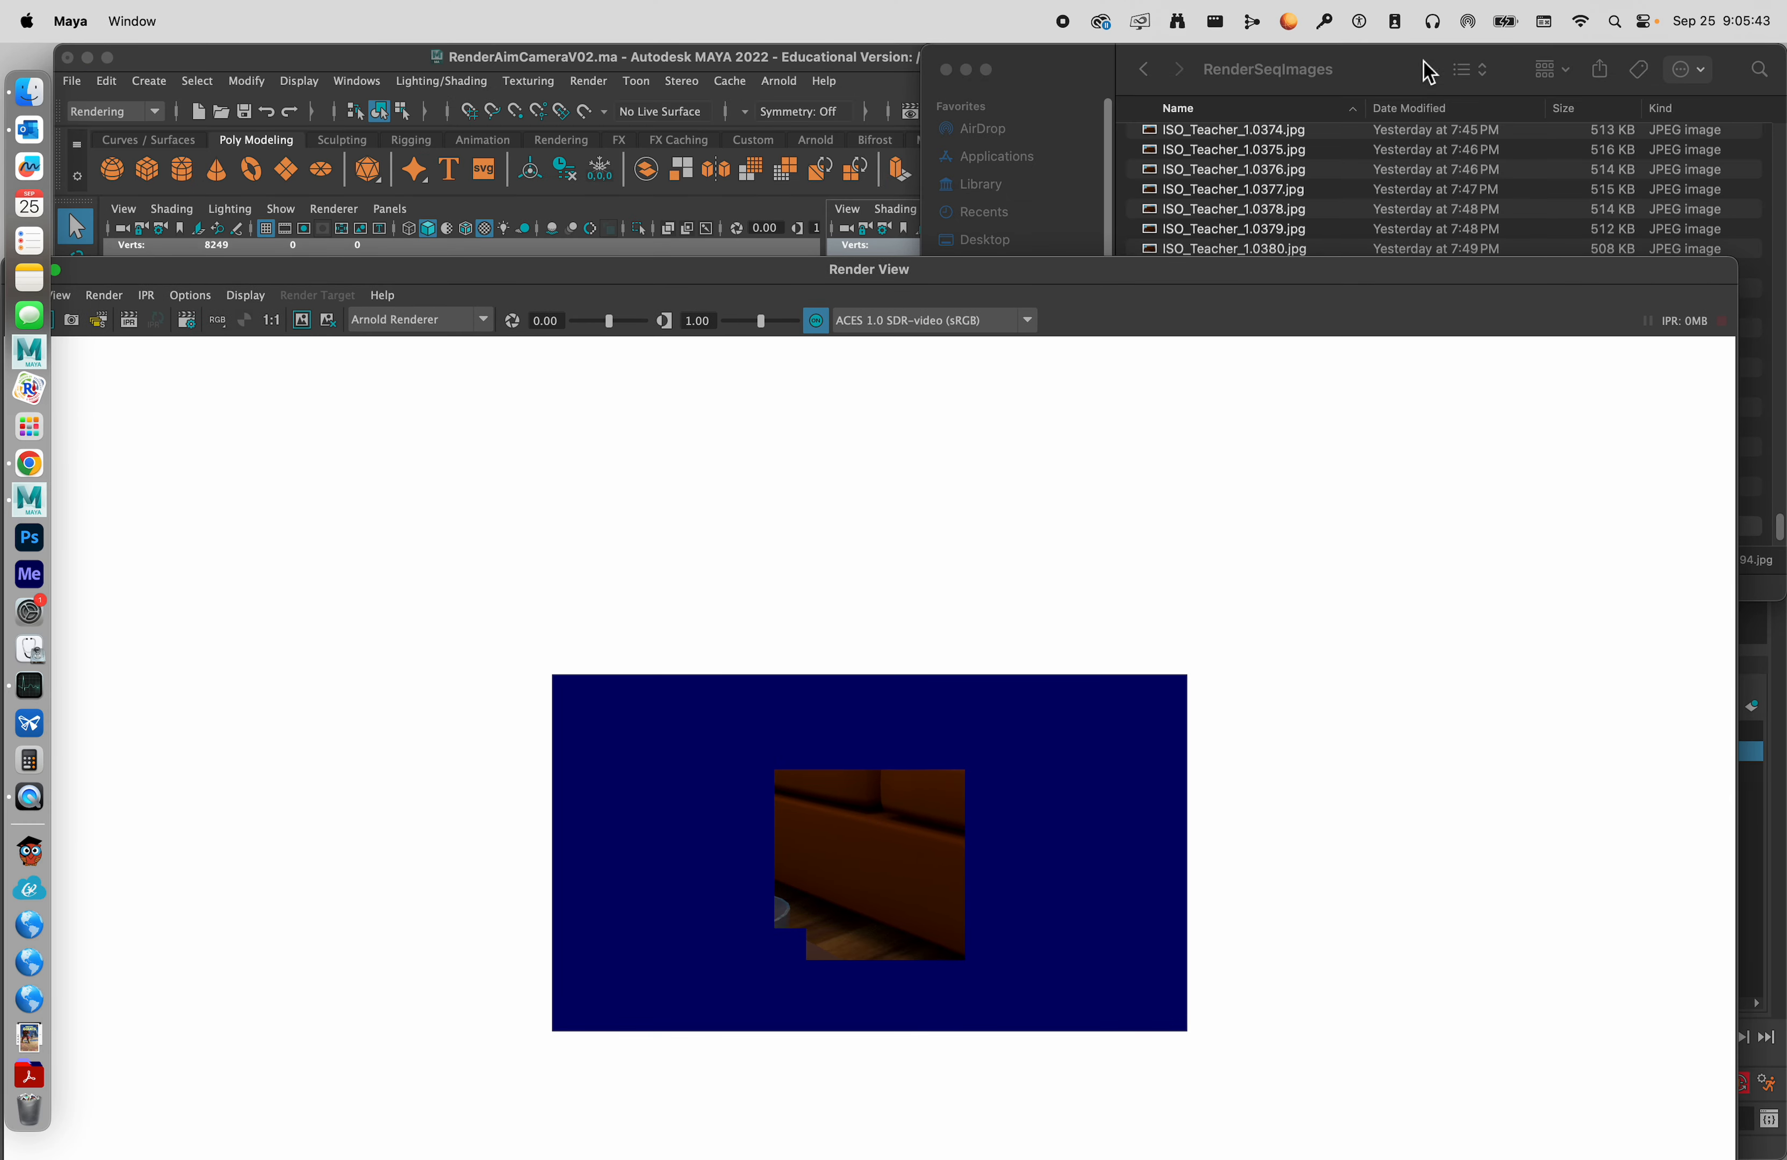
drag(1375, 69, 1144, 53)
drag(1225, 277, 1326, 685)
drag(1157, 60, 841, 95)
Preview the output files ISO_Teacher_1.0395.jpg and ISO_Teacher_1.0396.jpg, and compare ISO_Teacher_1.0394.jpg with the frame after it.
scroll(832, 369, down, 2)
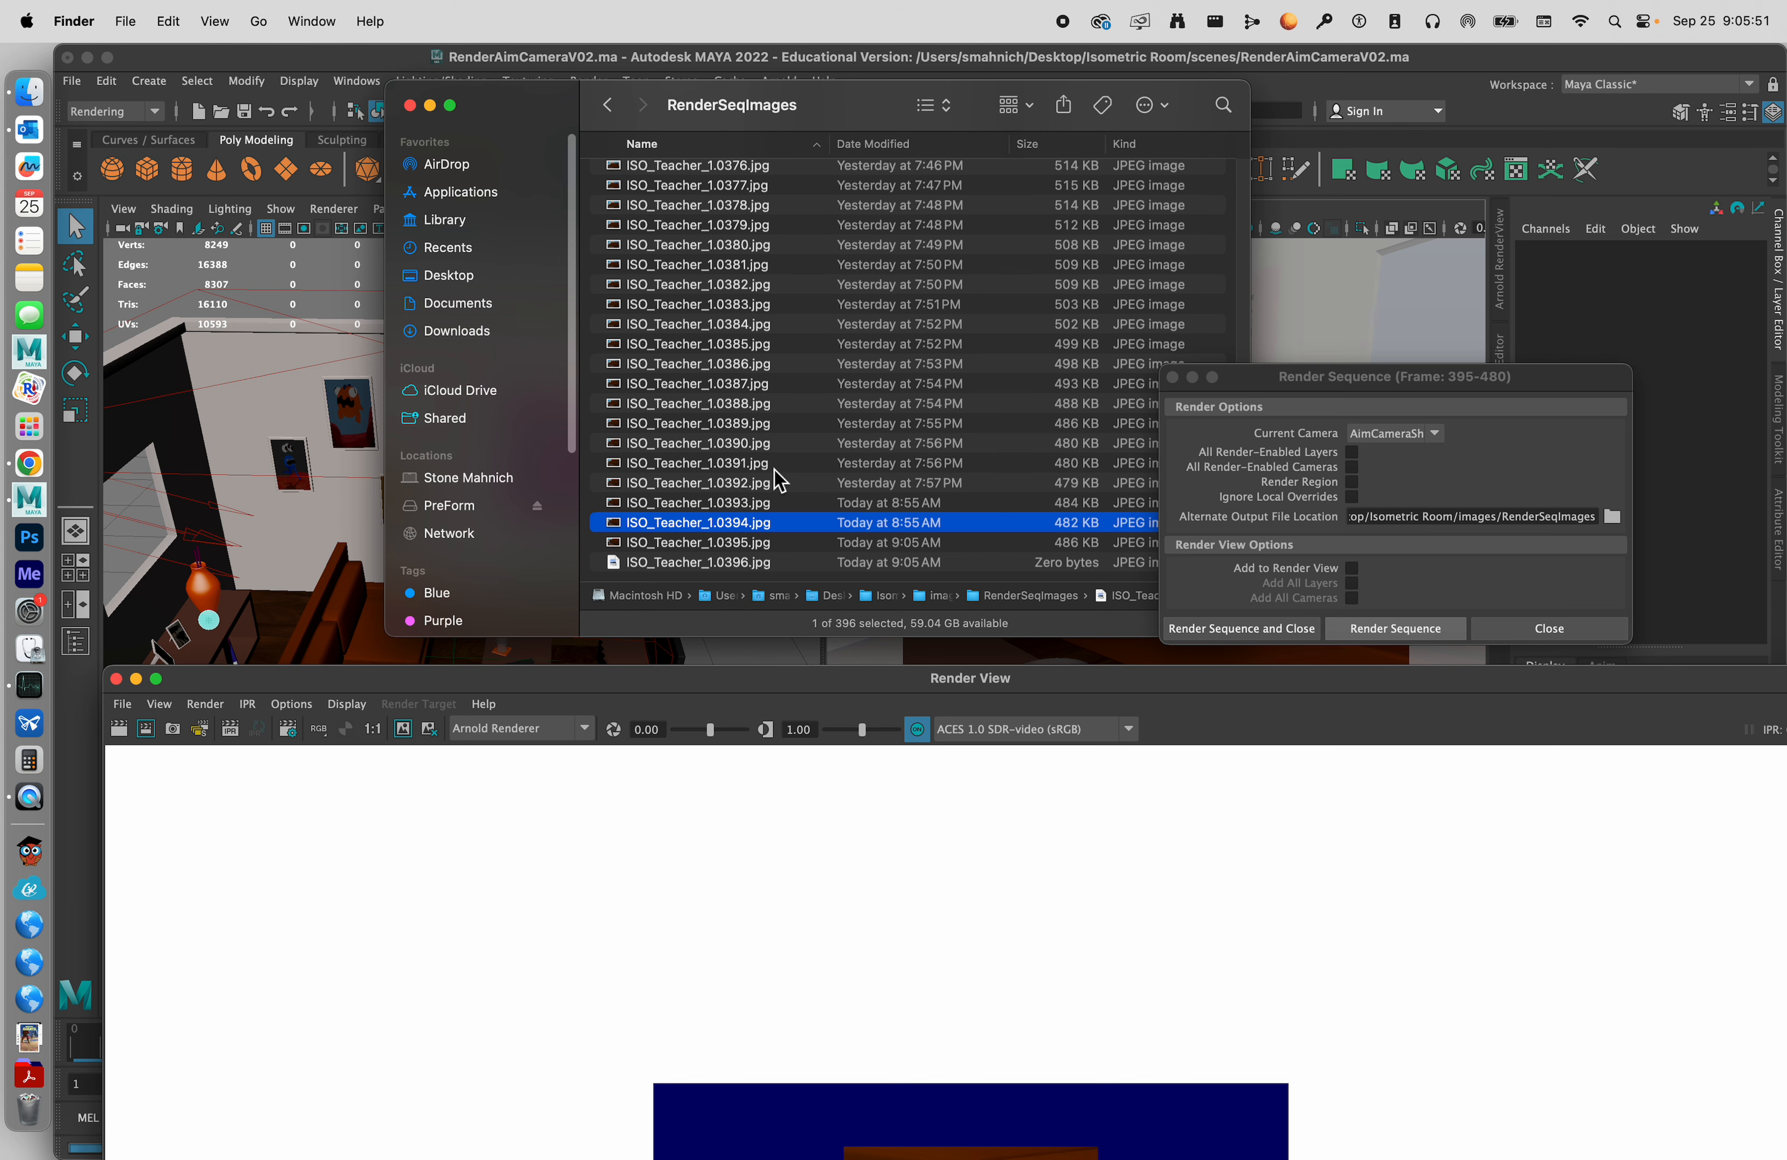
click(780, 543)
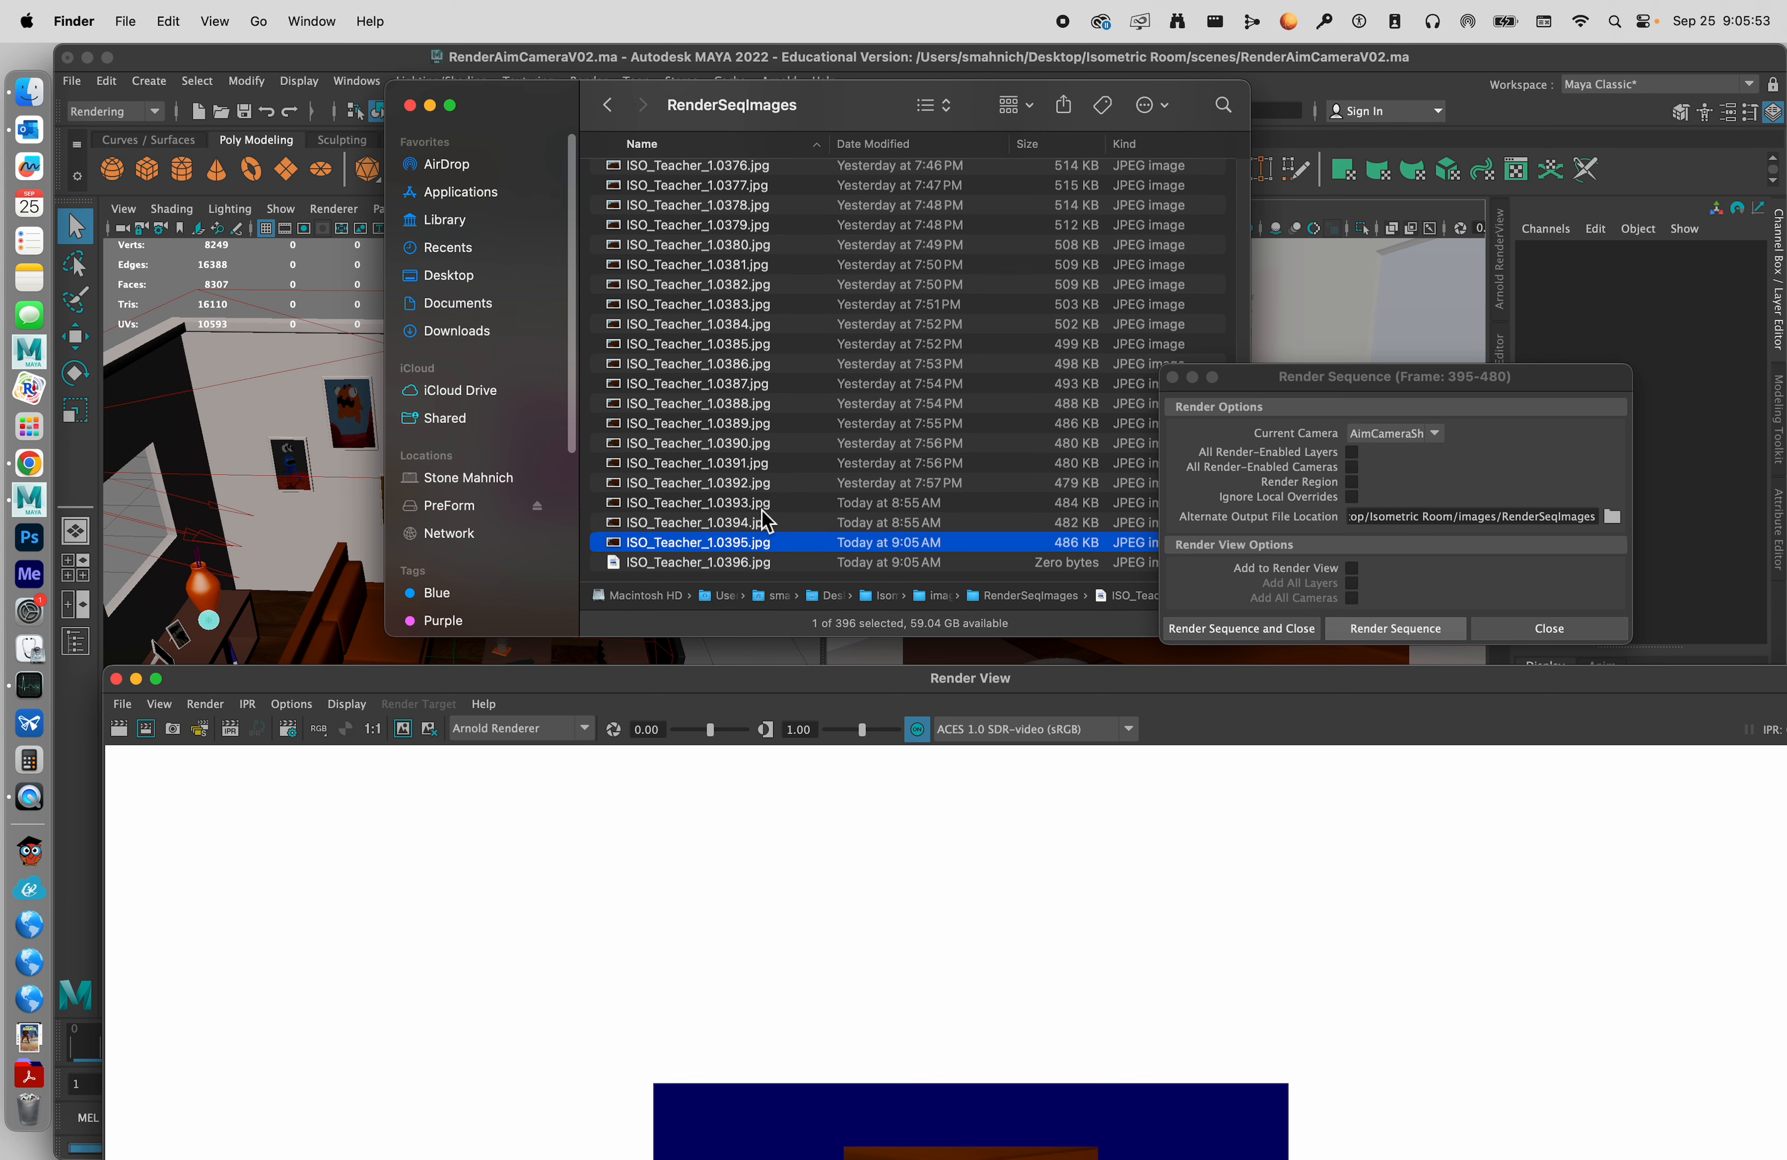
key(space)
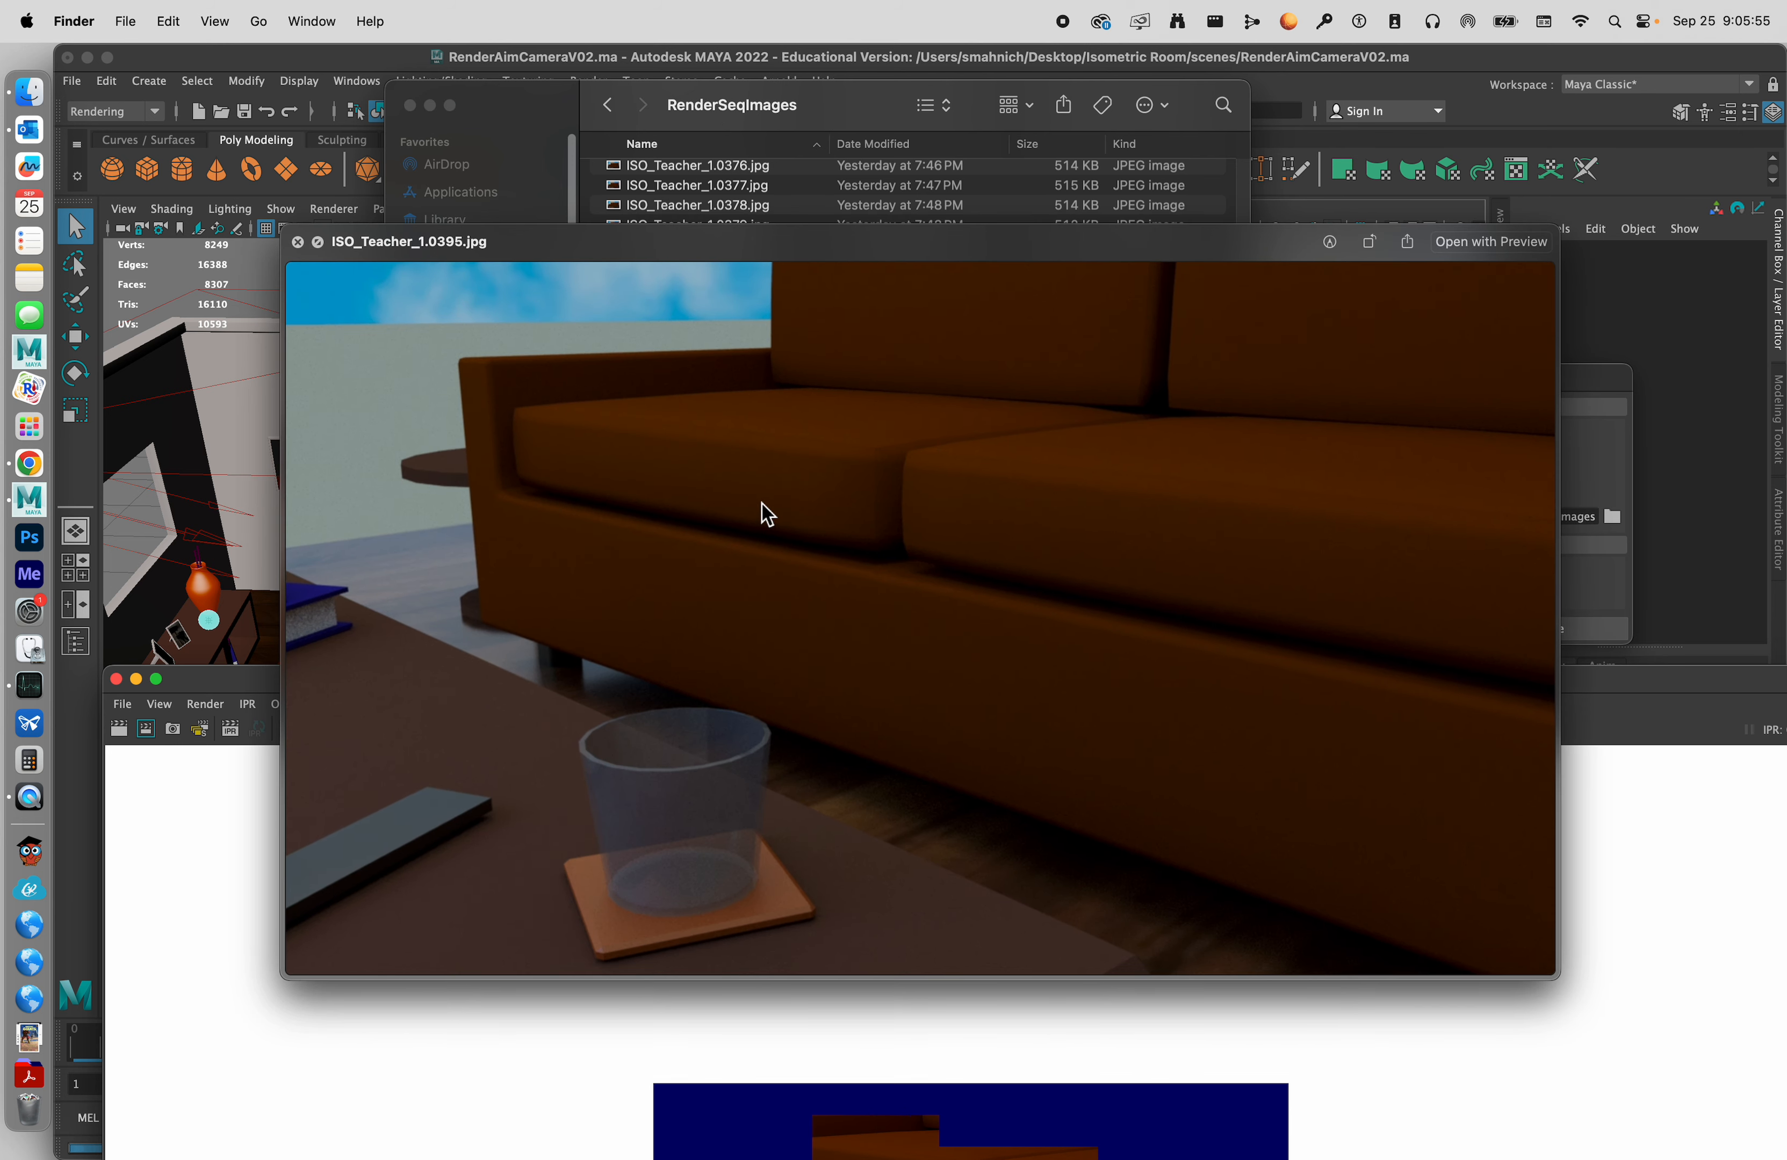
key(Down)
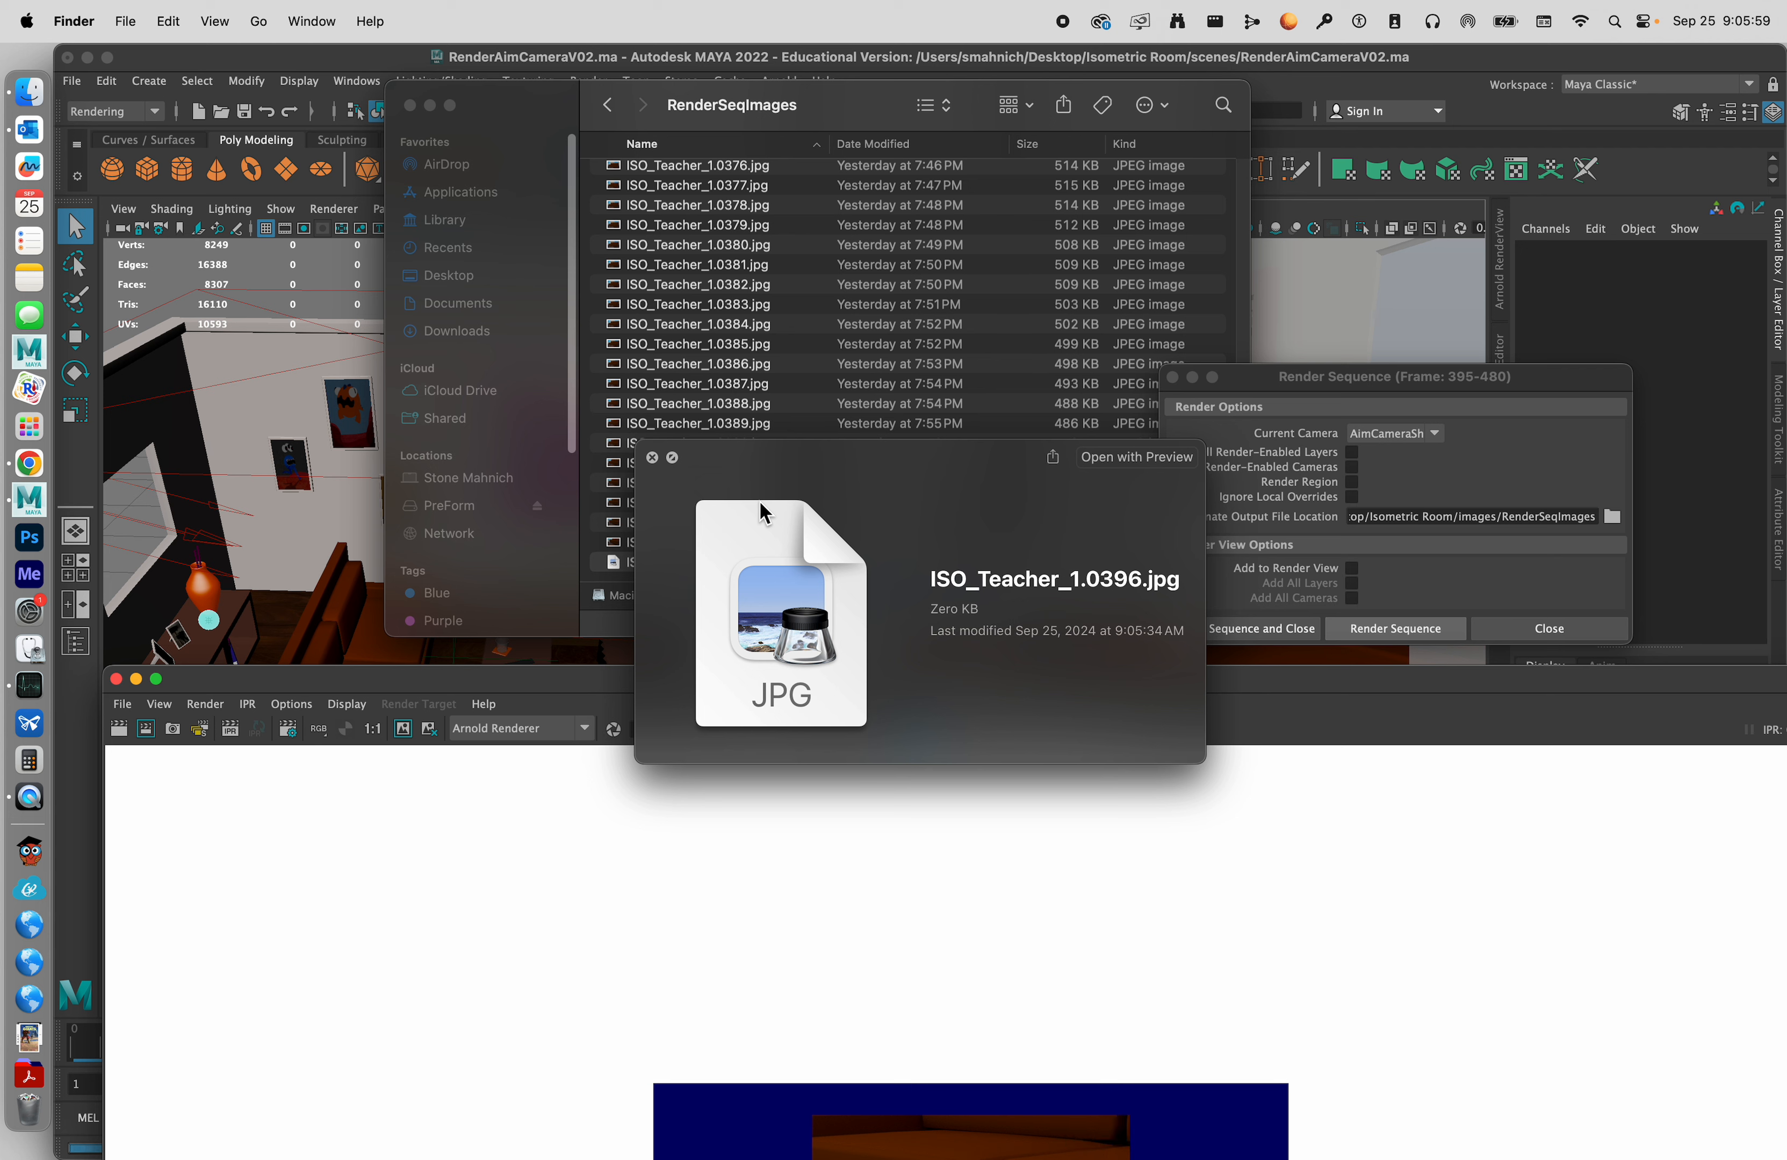
key(space)
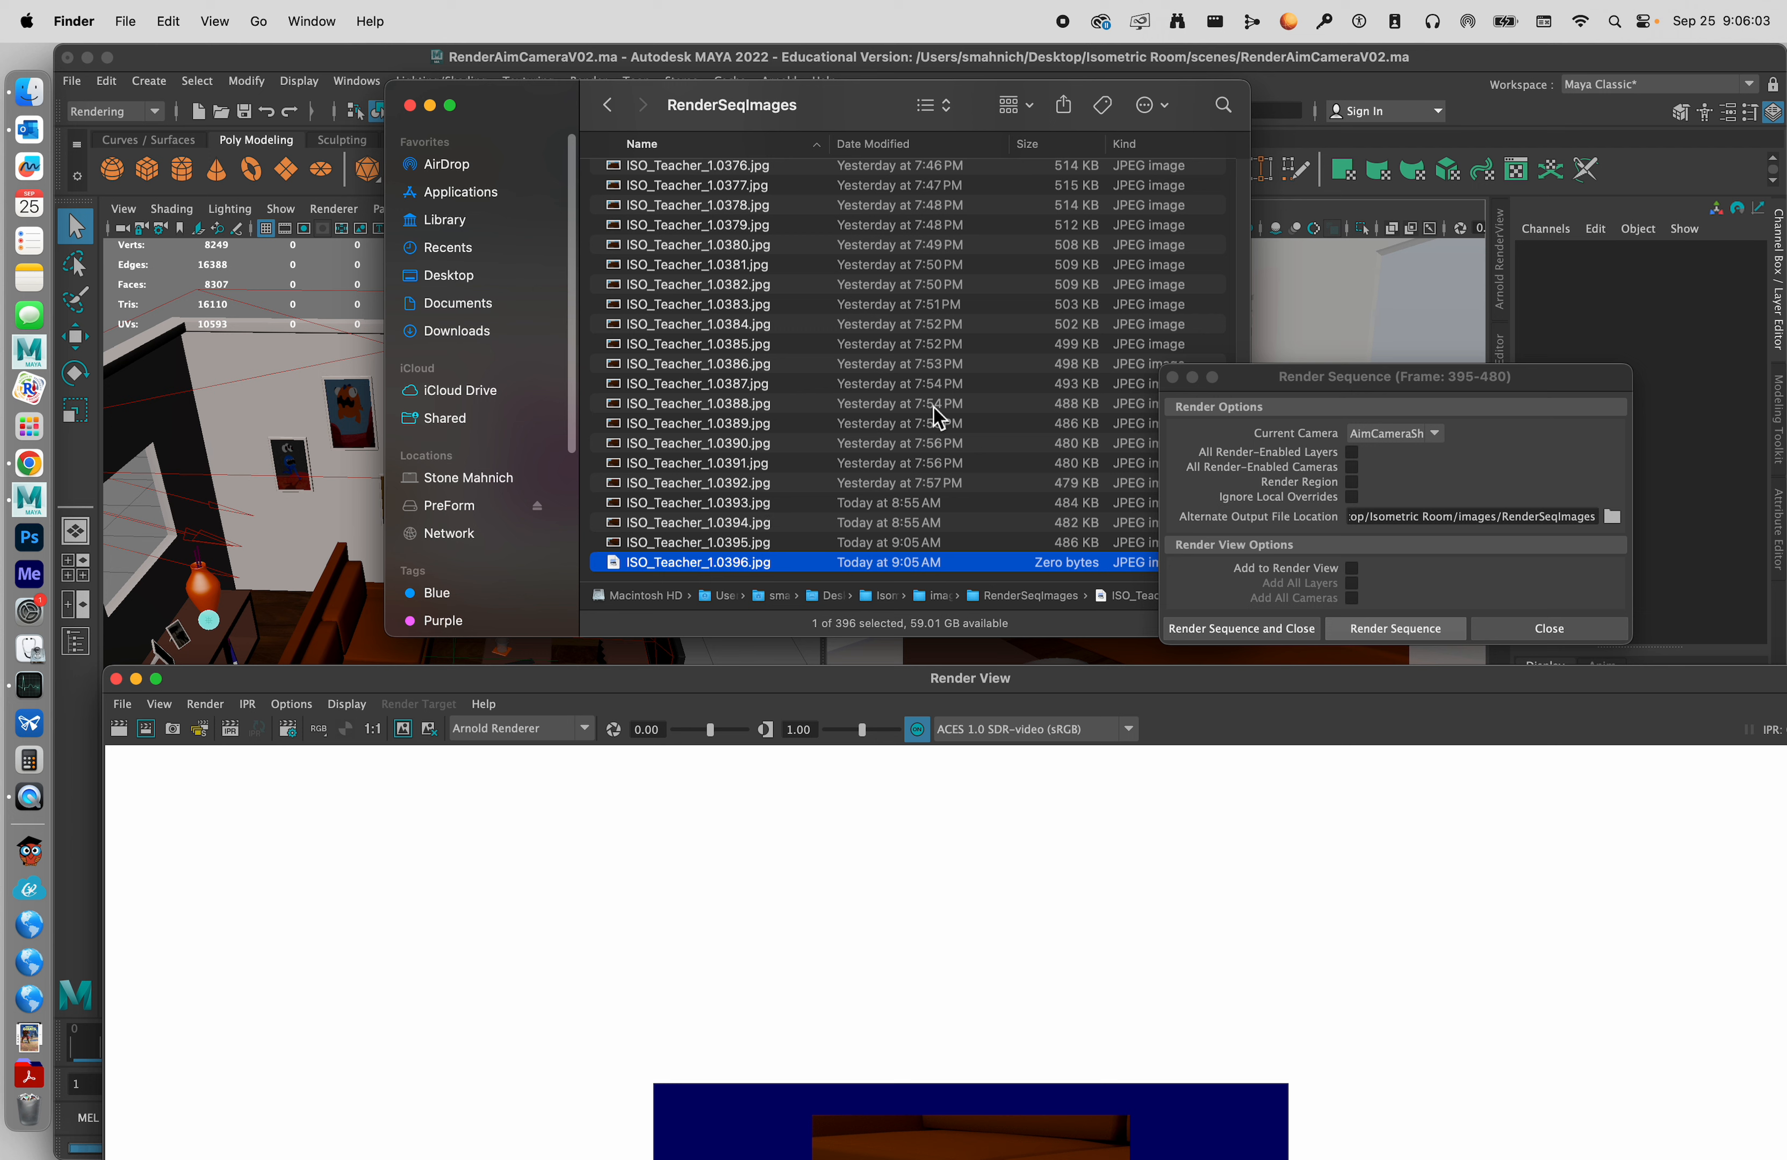
click(788, 525)
key(space)
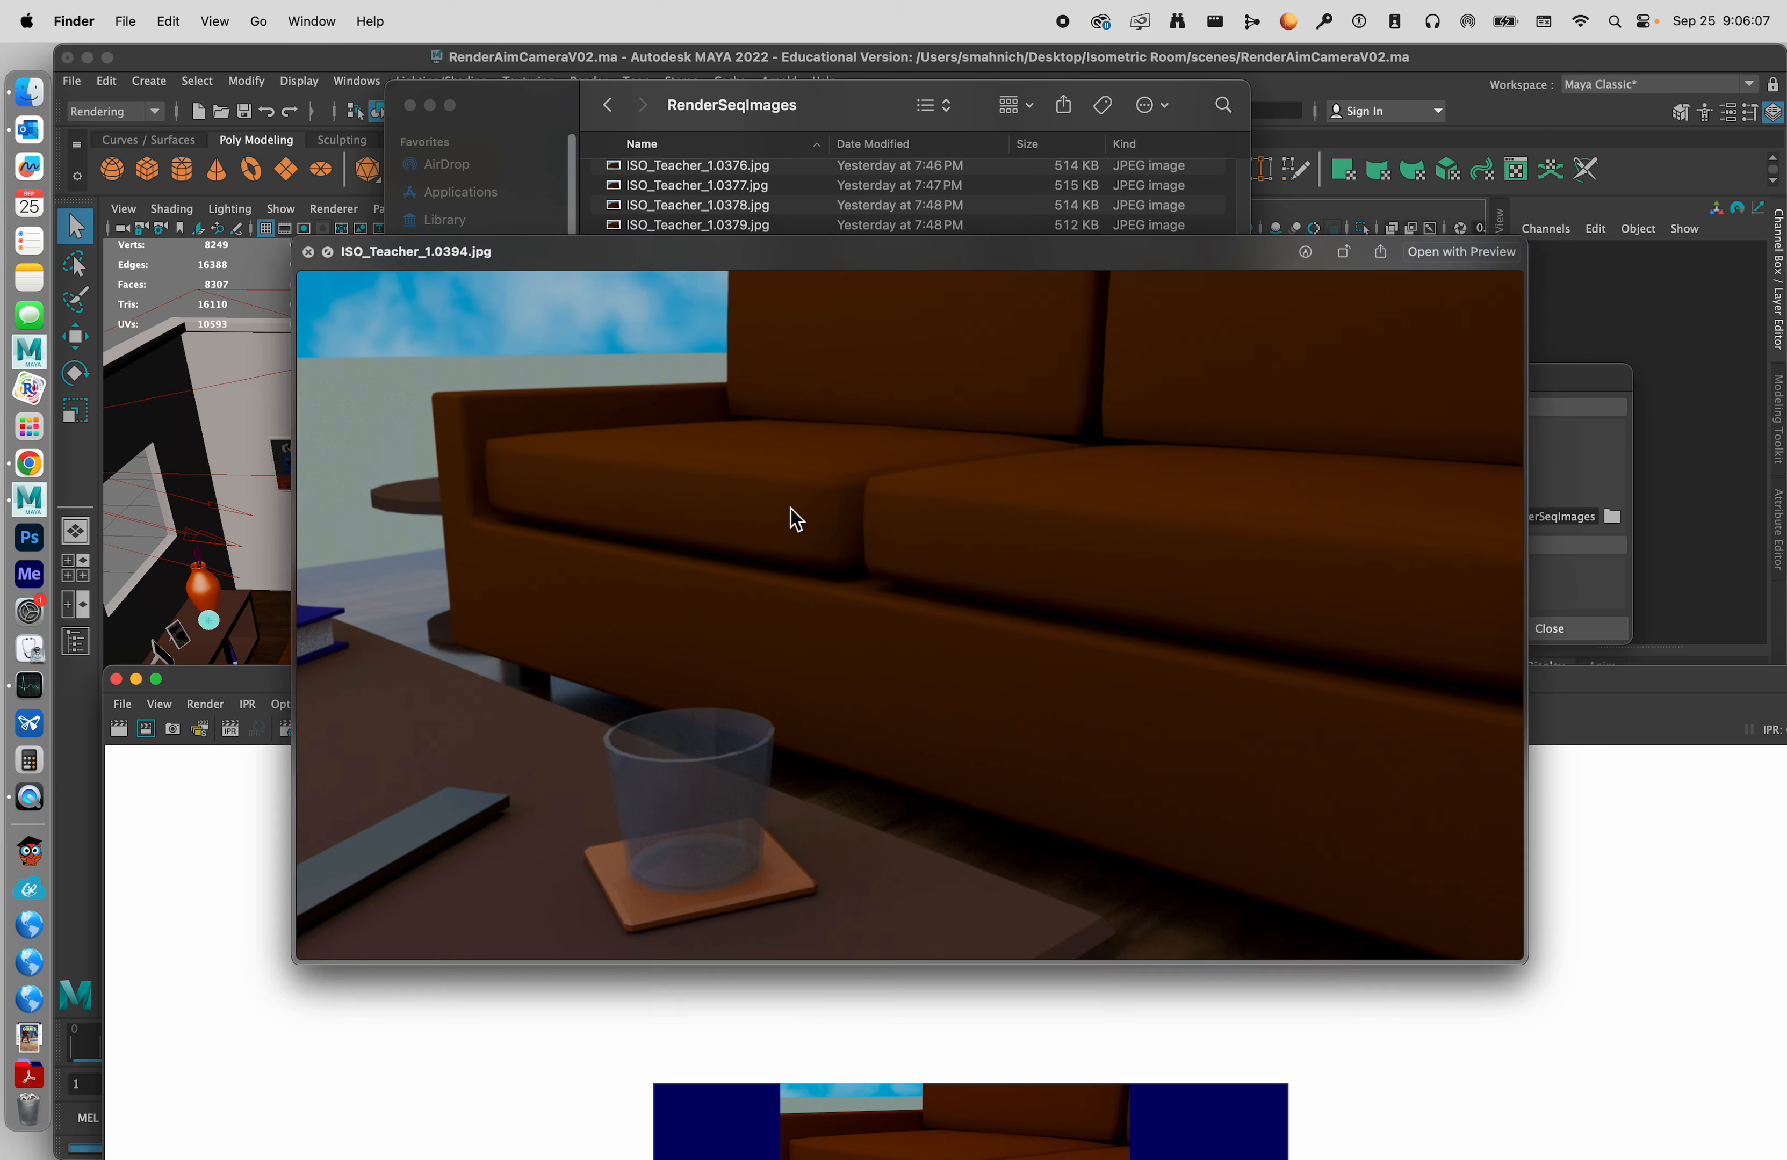
key(Down)
key(space)
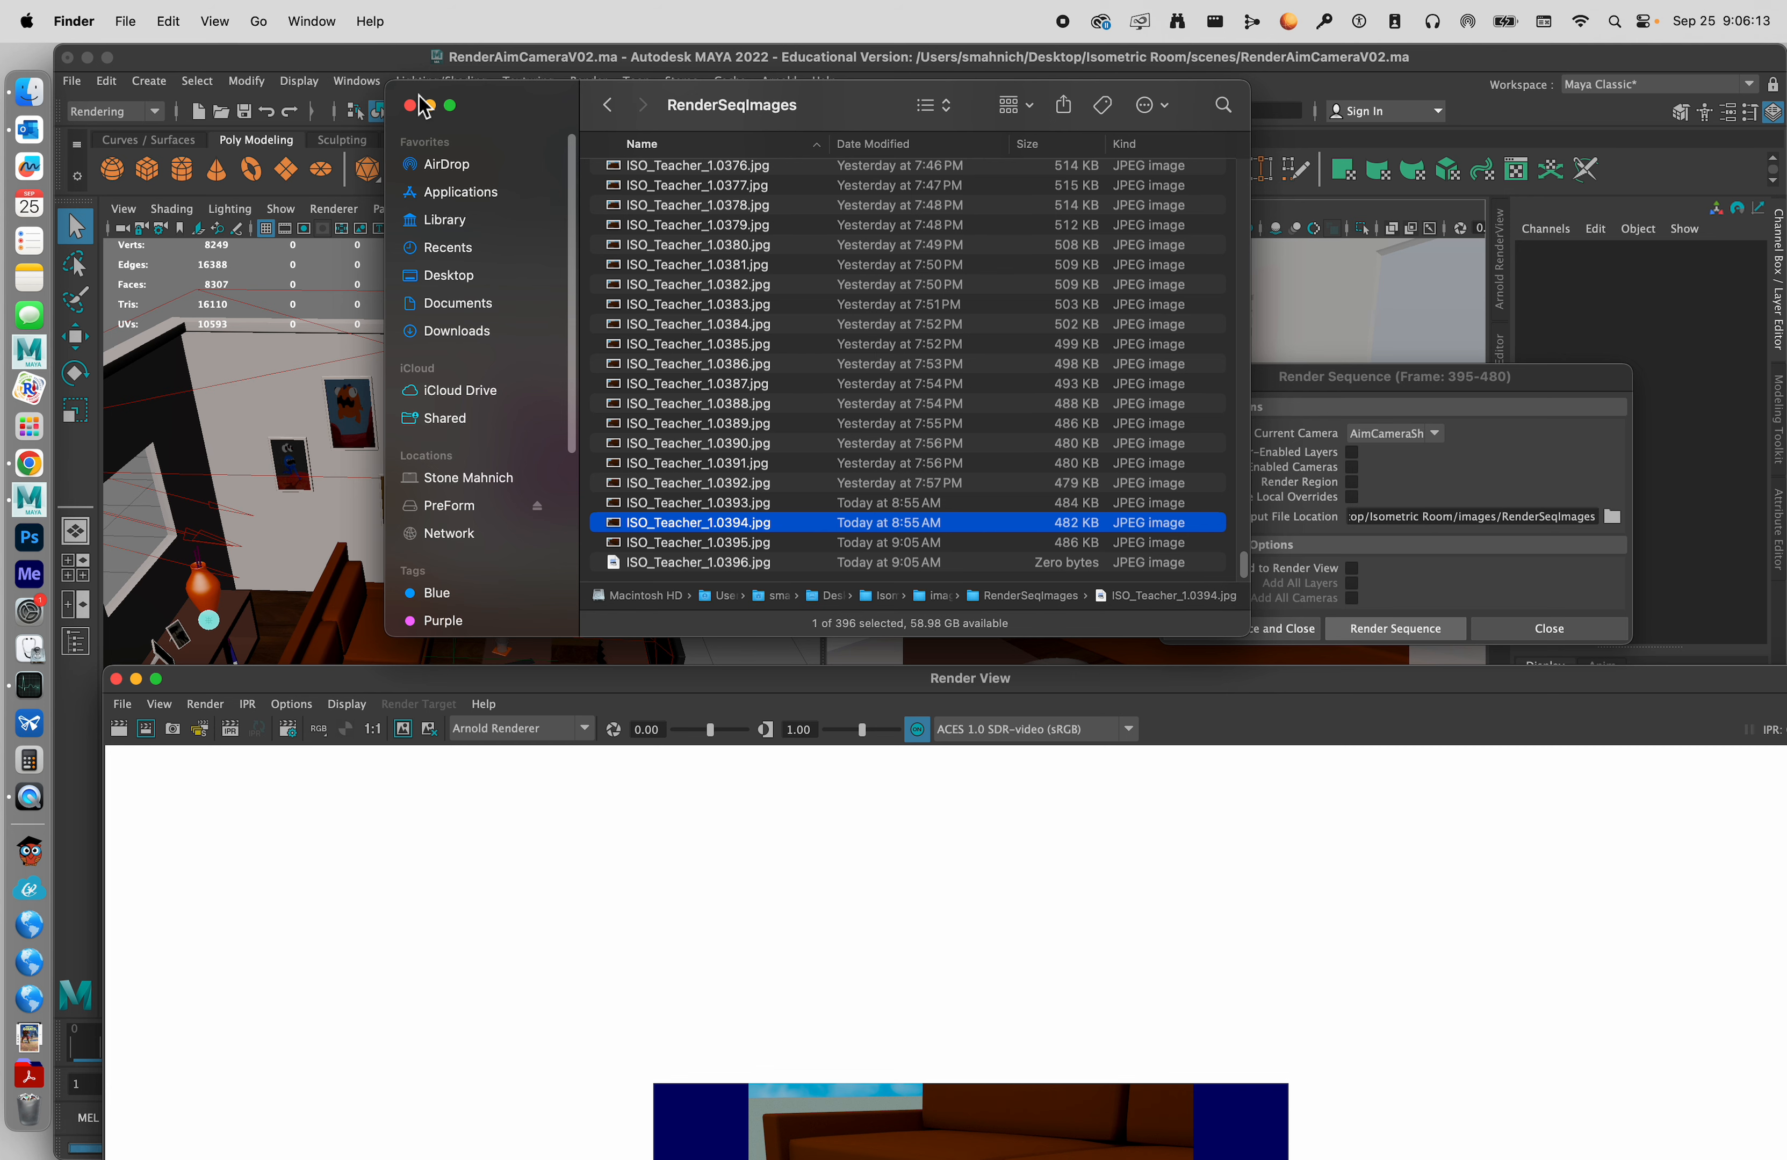
Close the RenderSeqImages folder window and move the Render View back over the Maya workspace.
drag(470, 116, 639, 92)
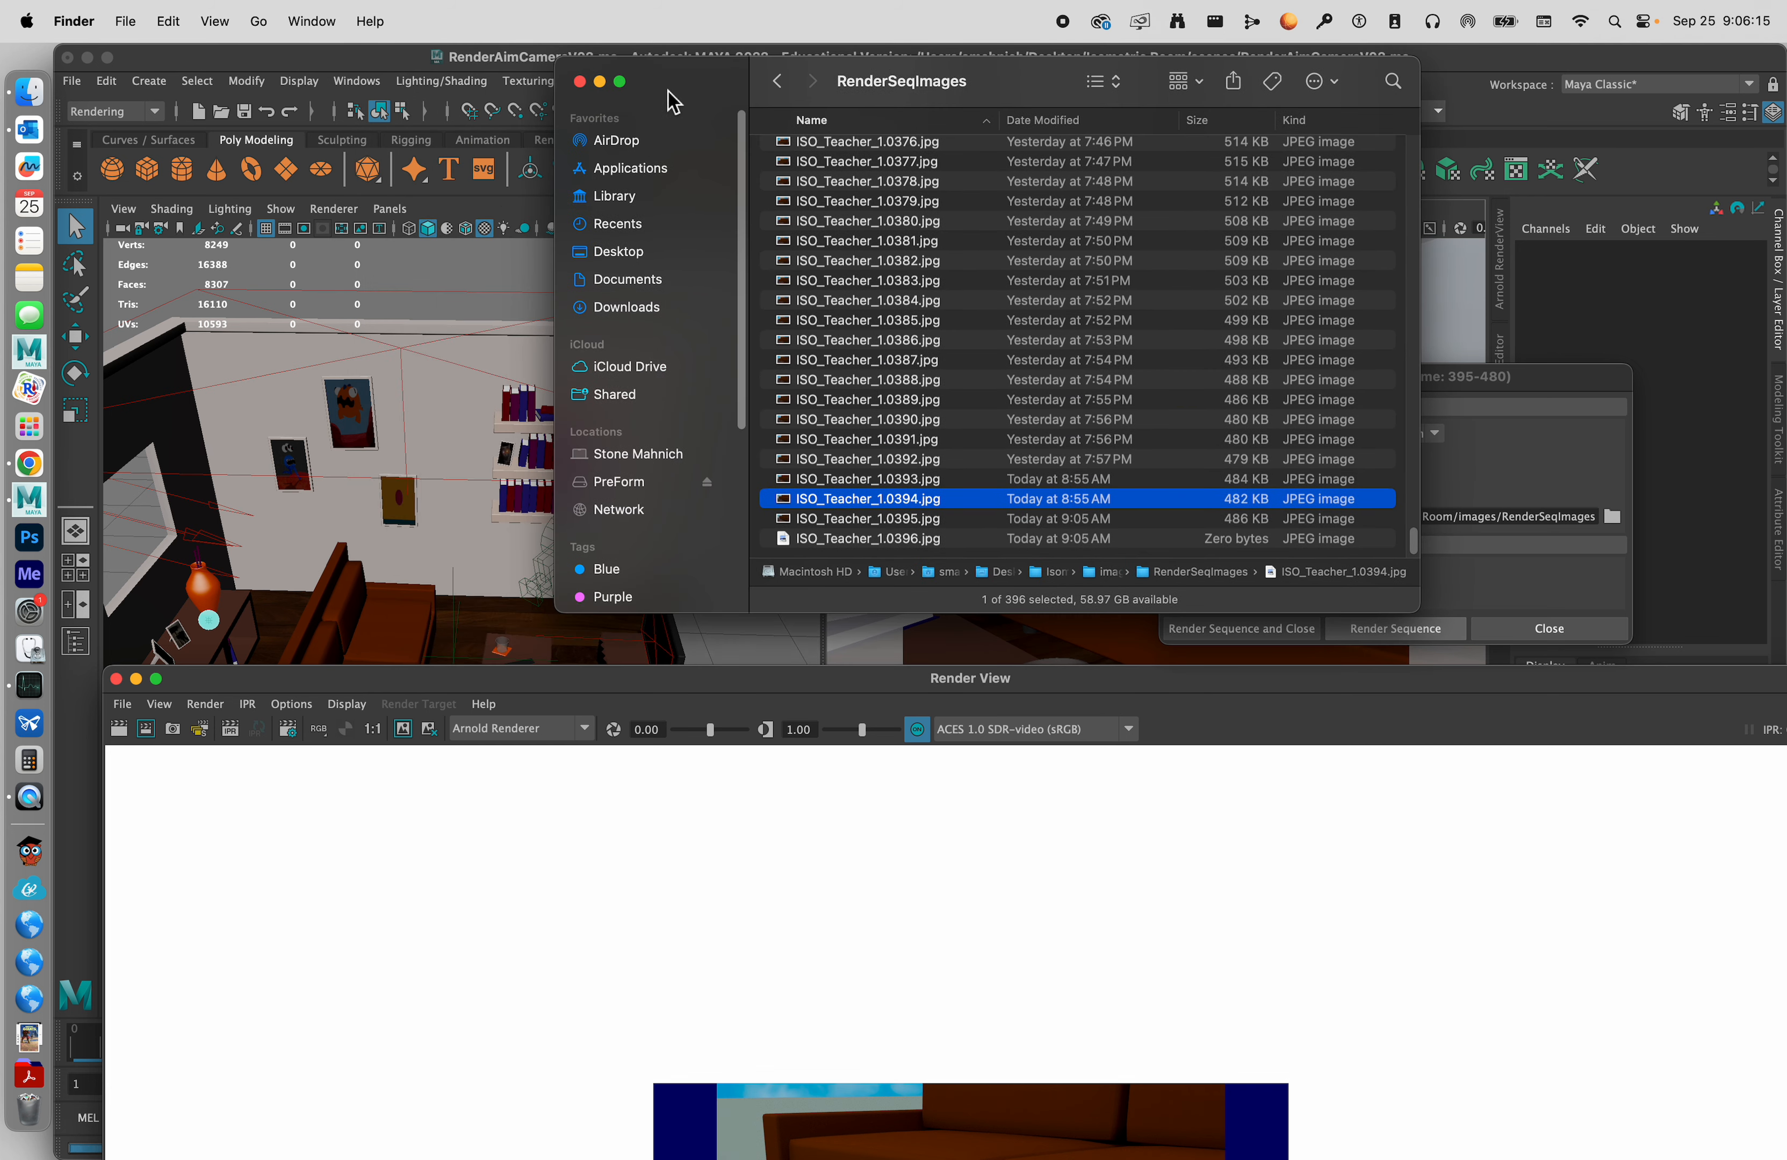
click(579, 81)
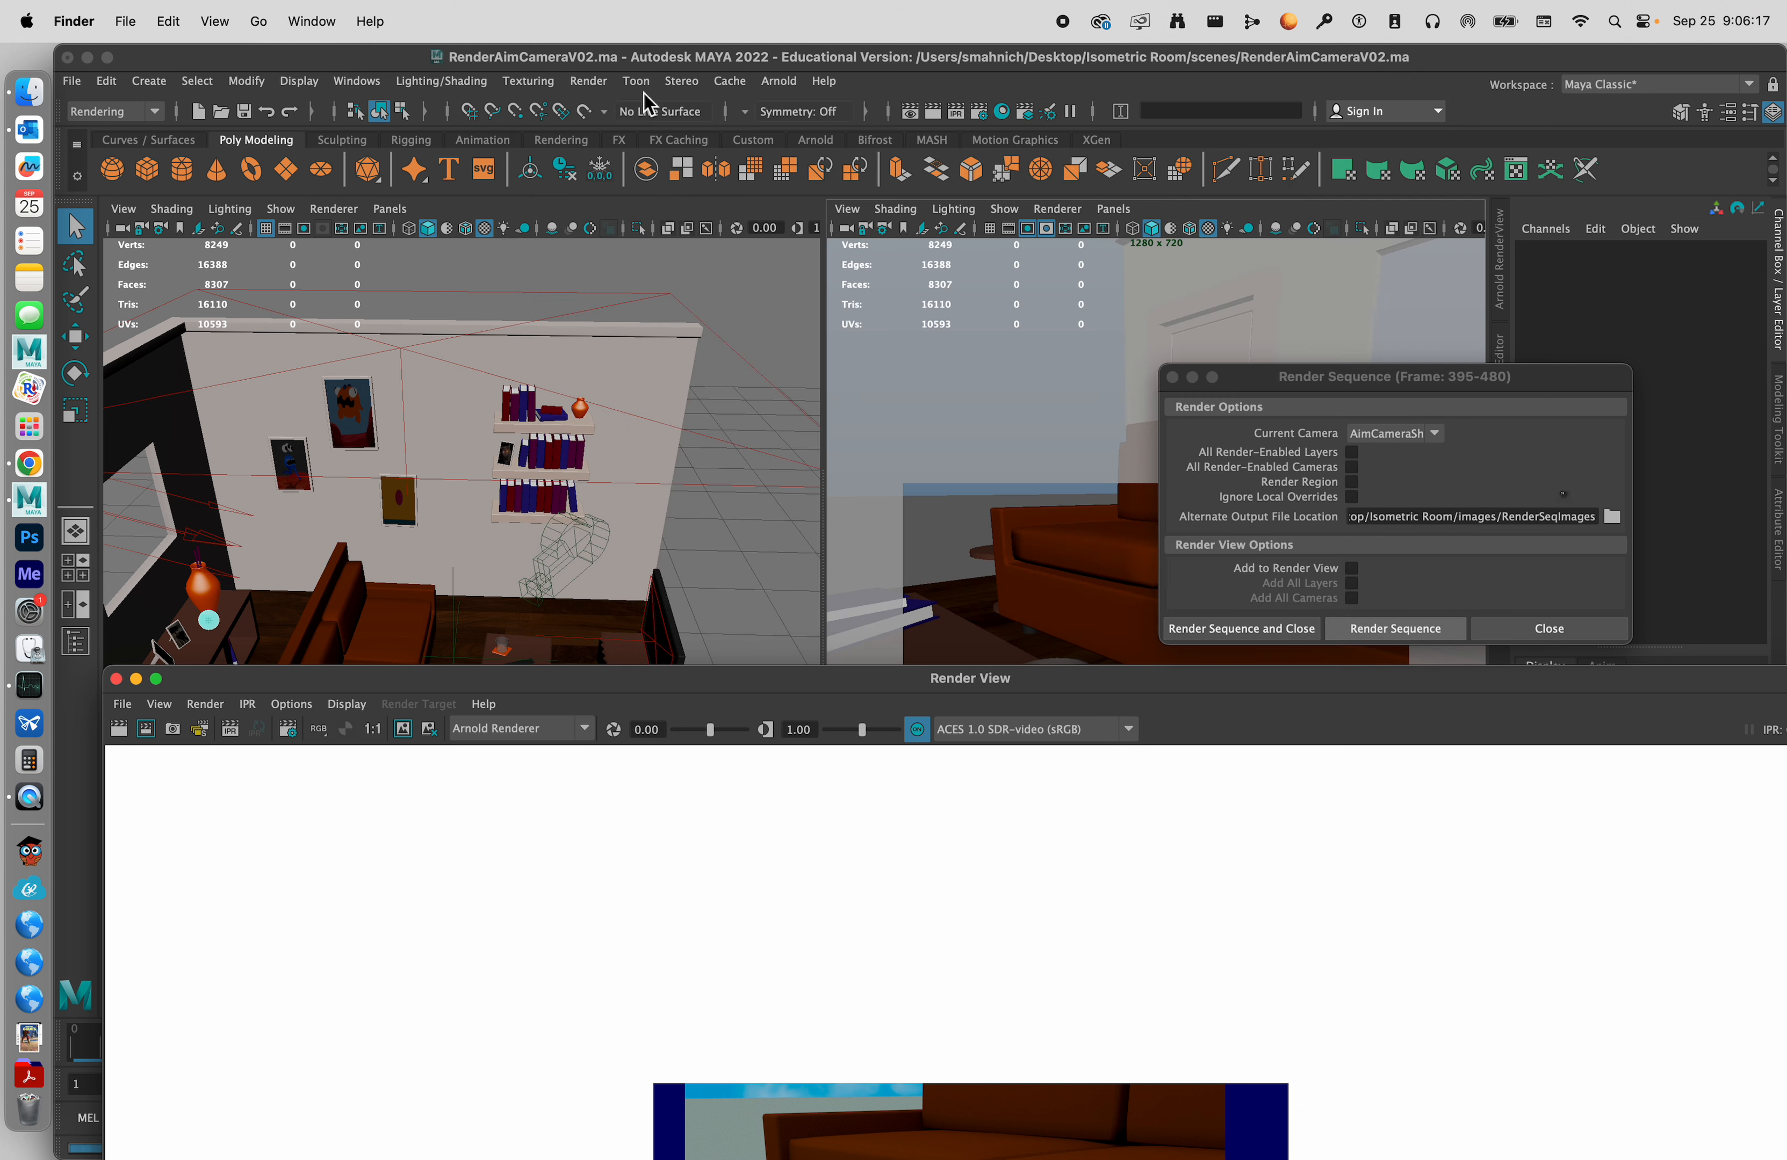
drag(1115, 678, 1115, 129)
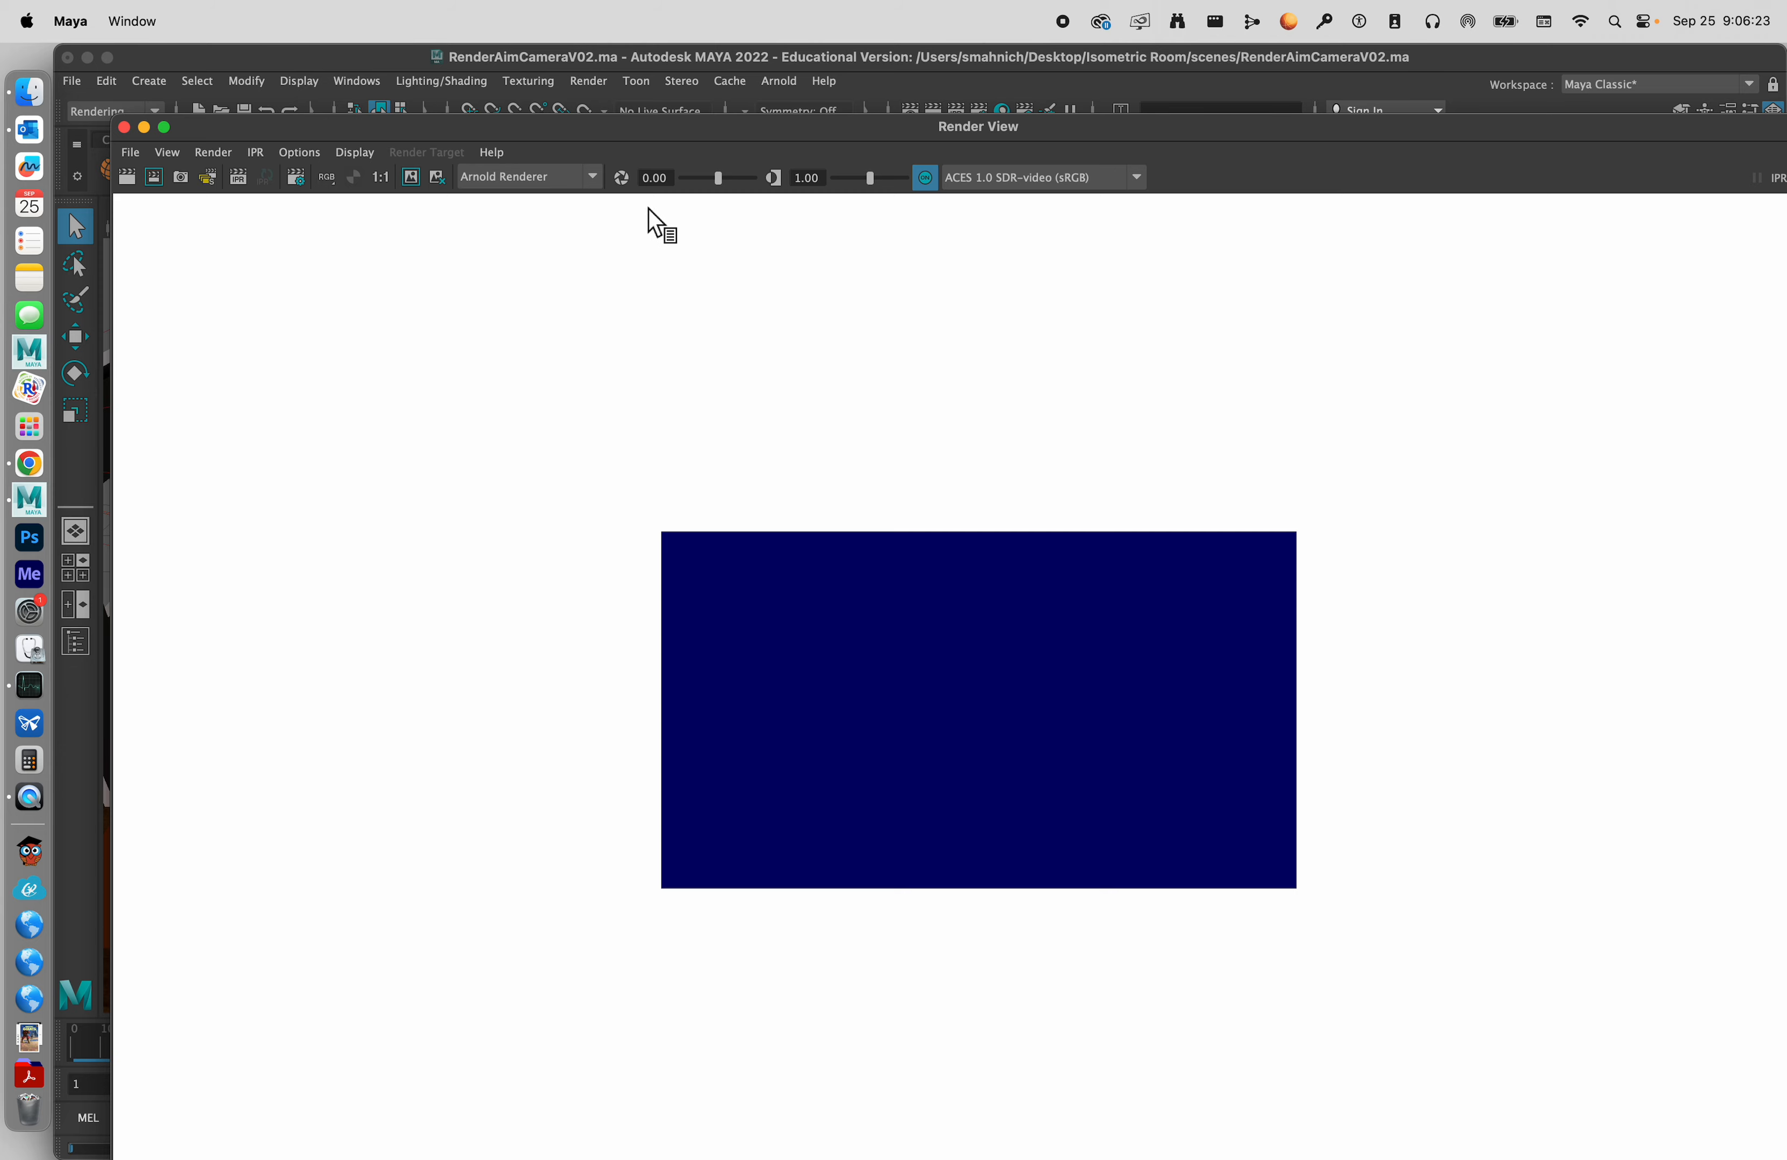
drag(689, 121, 620, 36)
drag(469, 52, 479, 58)
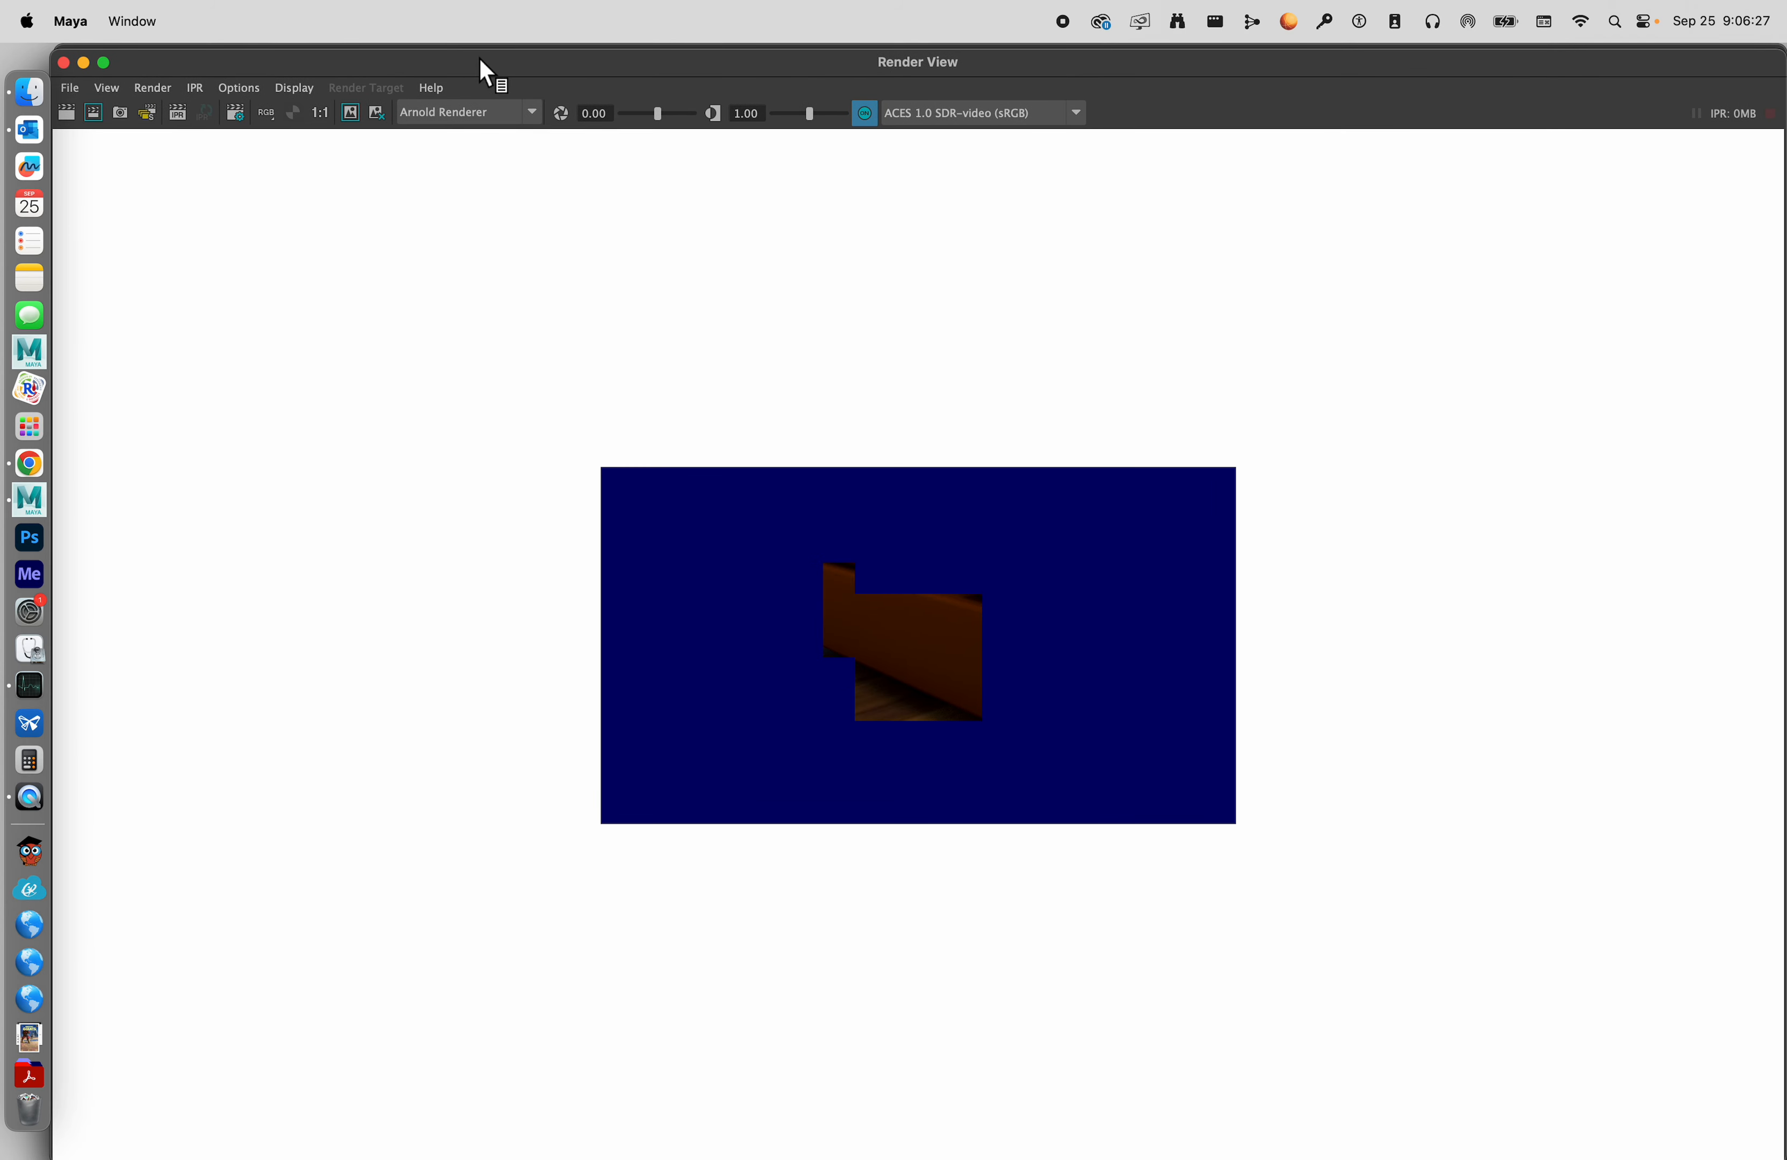